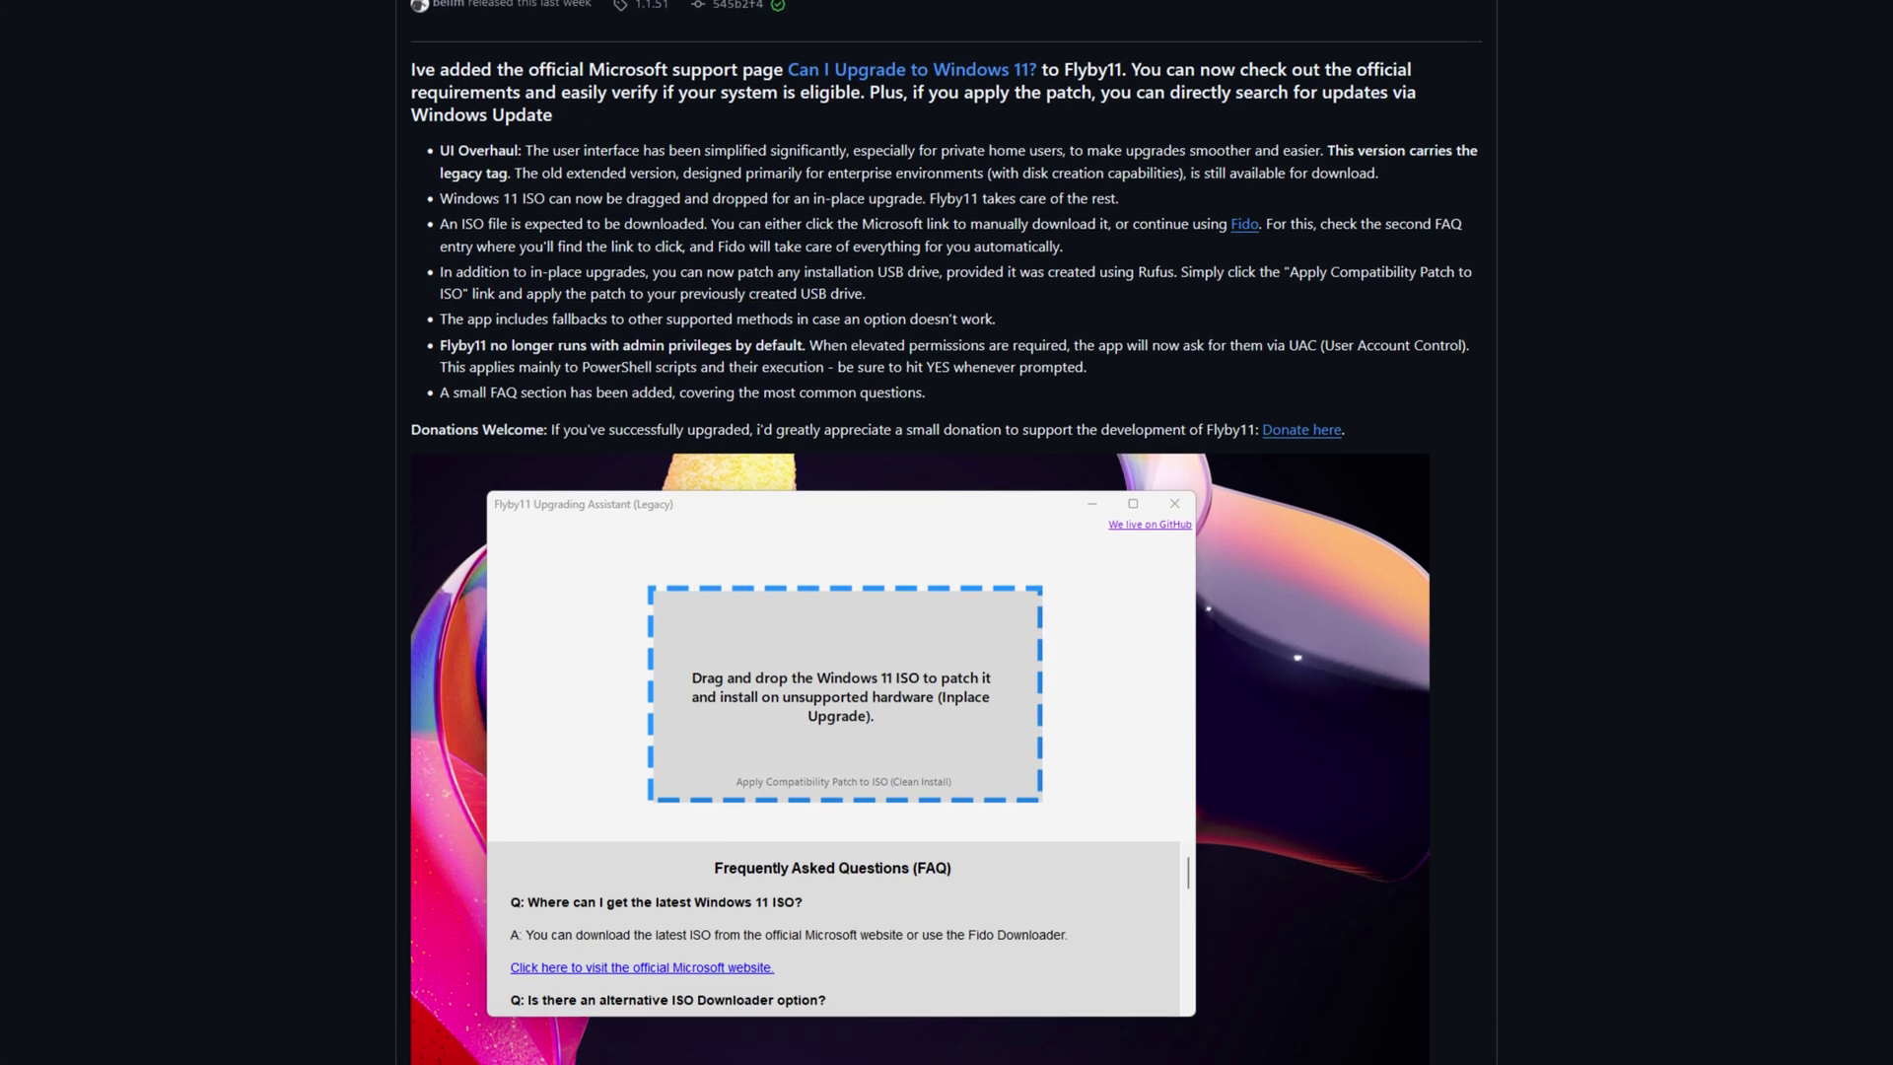
scroll(945, 532, down, 3)
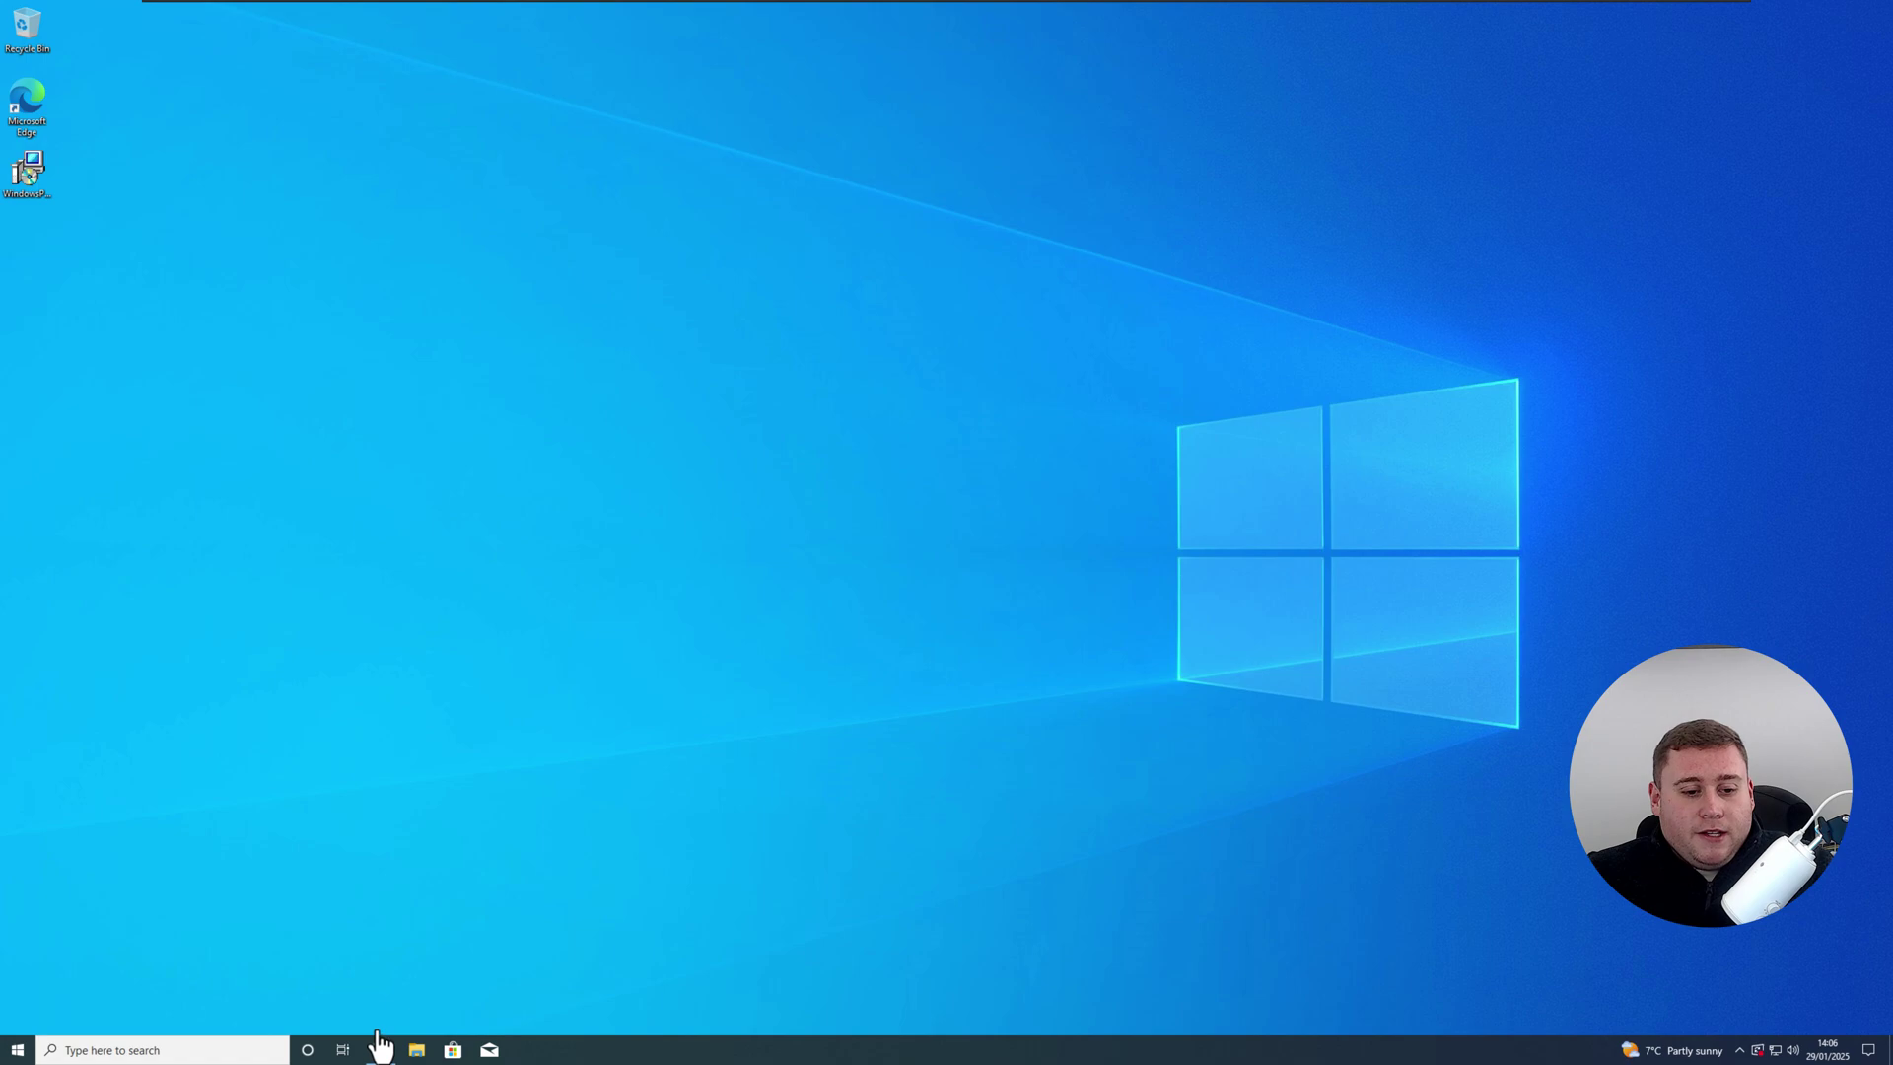
Step: Bring up the Windows 11 specifications page in Edge and review the system requirements table
click(383, 1053)
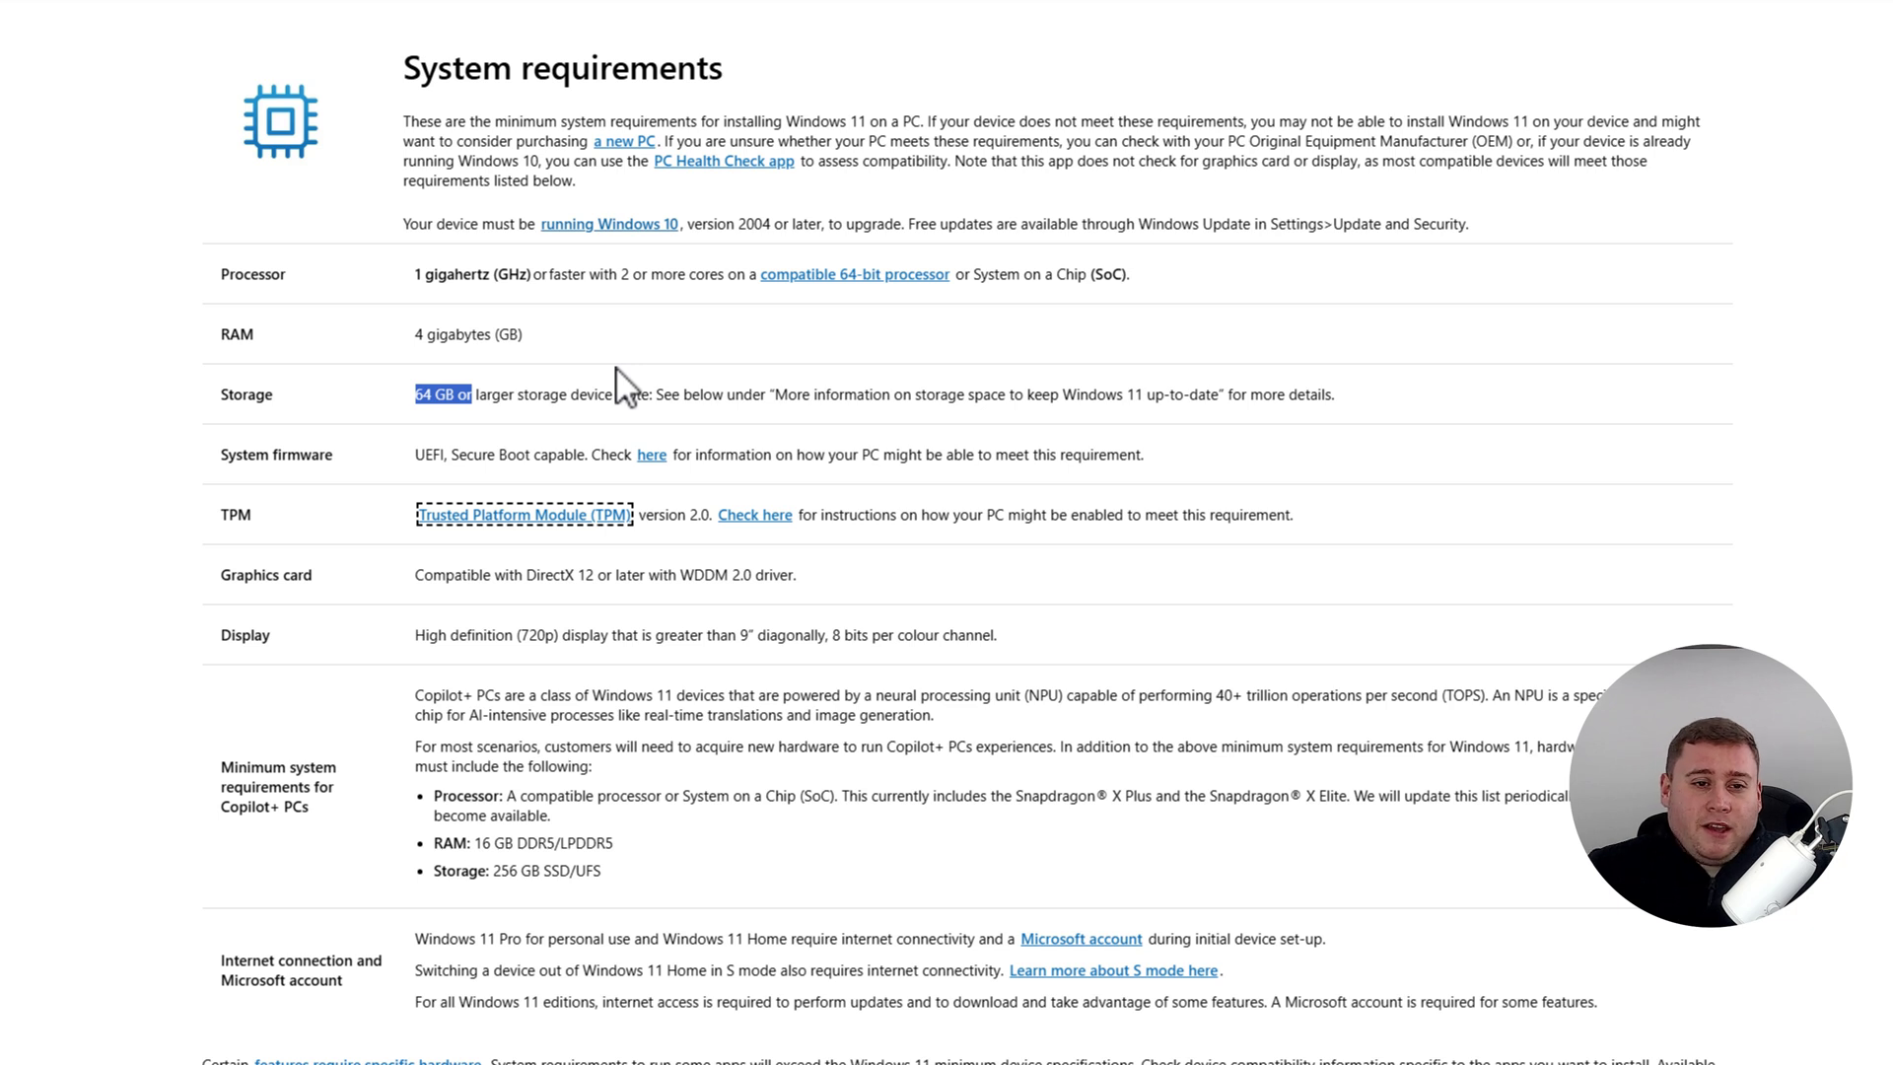
click(421, 532)
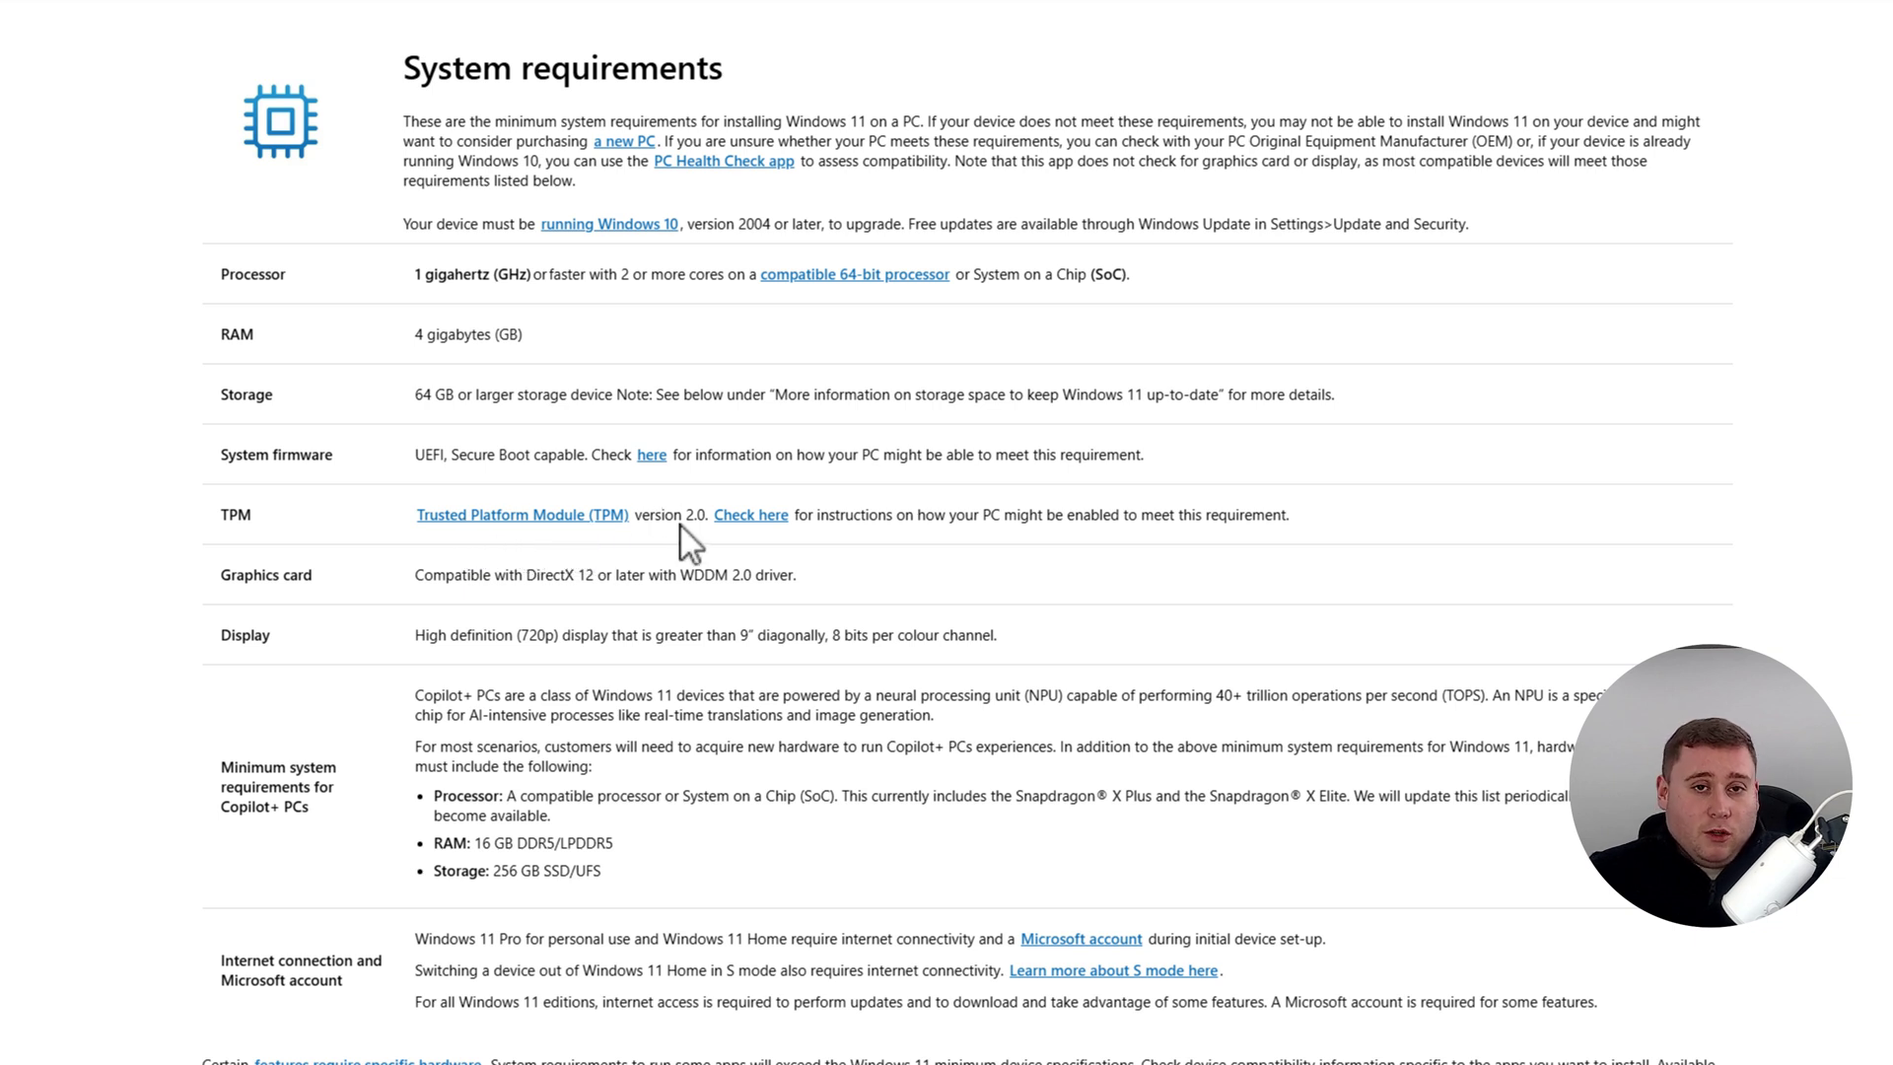
scroll(1563, 381, up, 5)
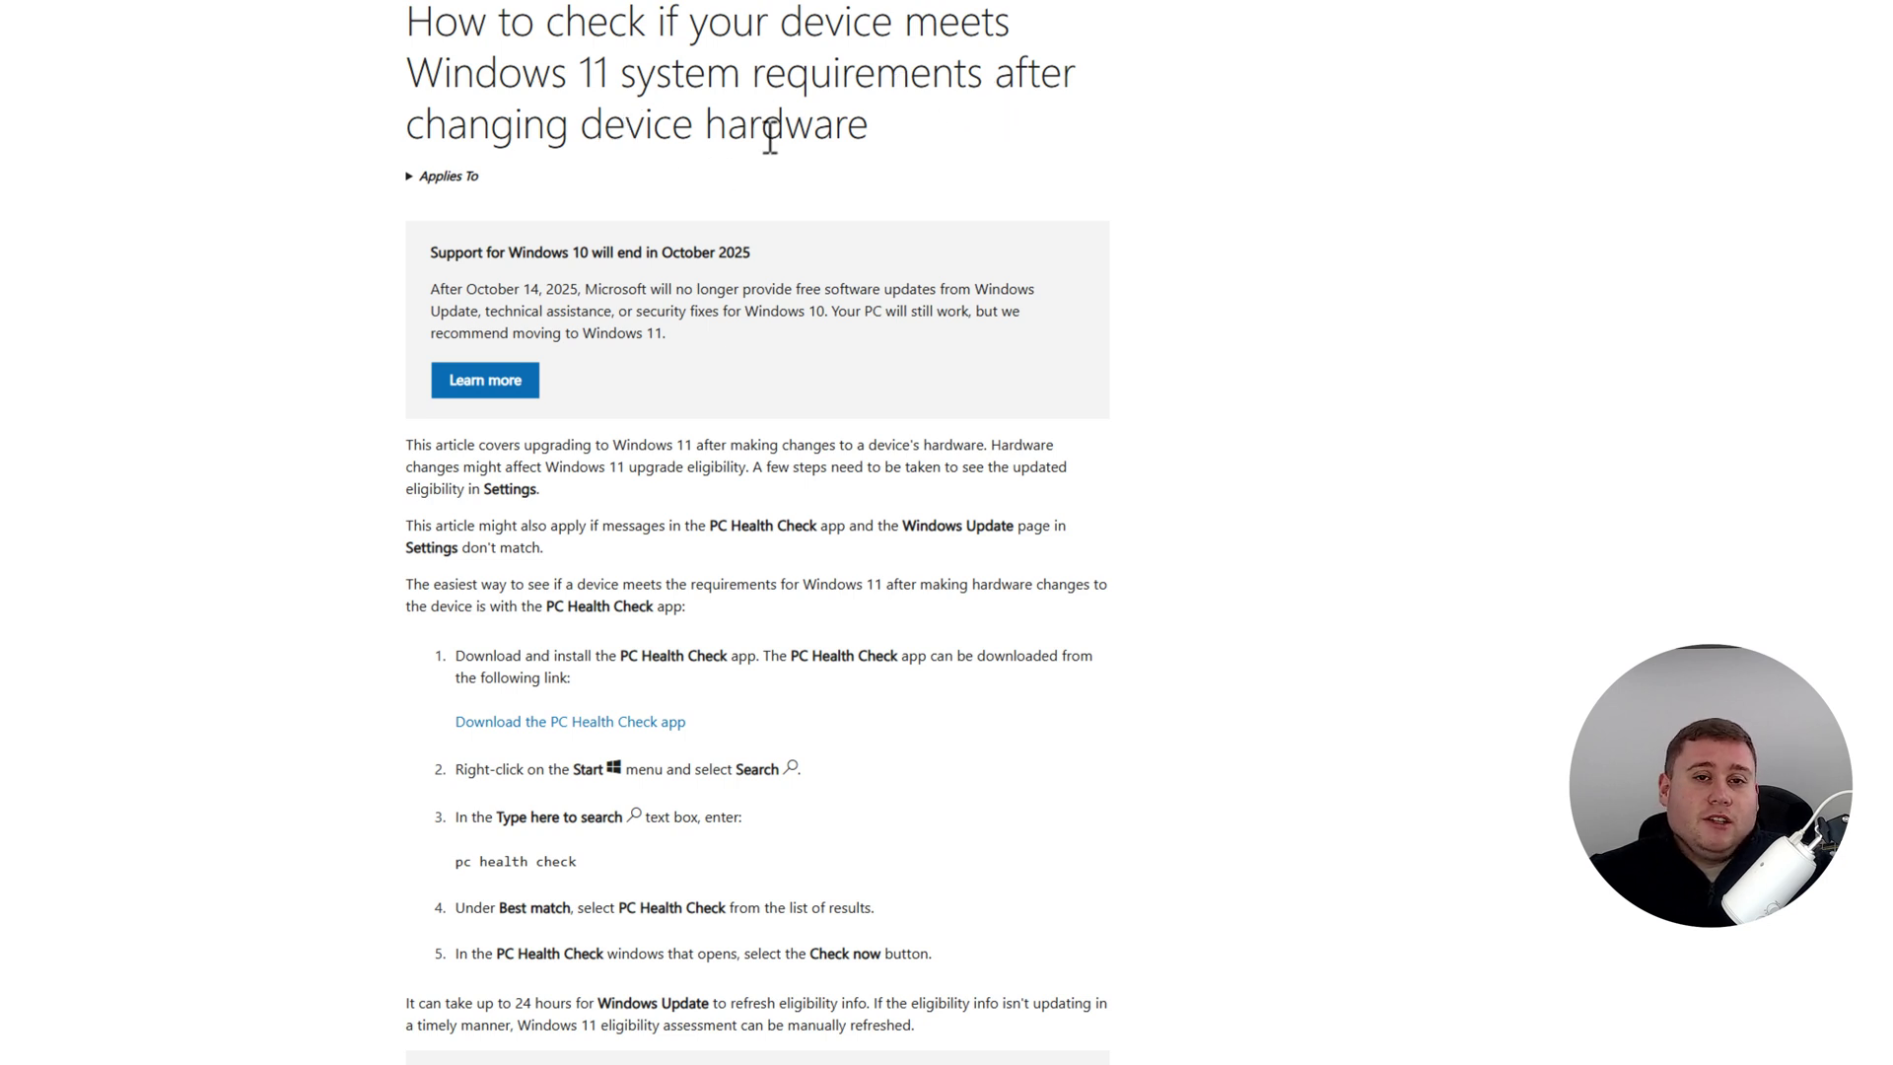
Step: Install PC Health Check from its setup icon, accepting the licence terms, and launch it on finish
scroll(688, 296, down, 3)
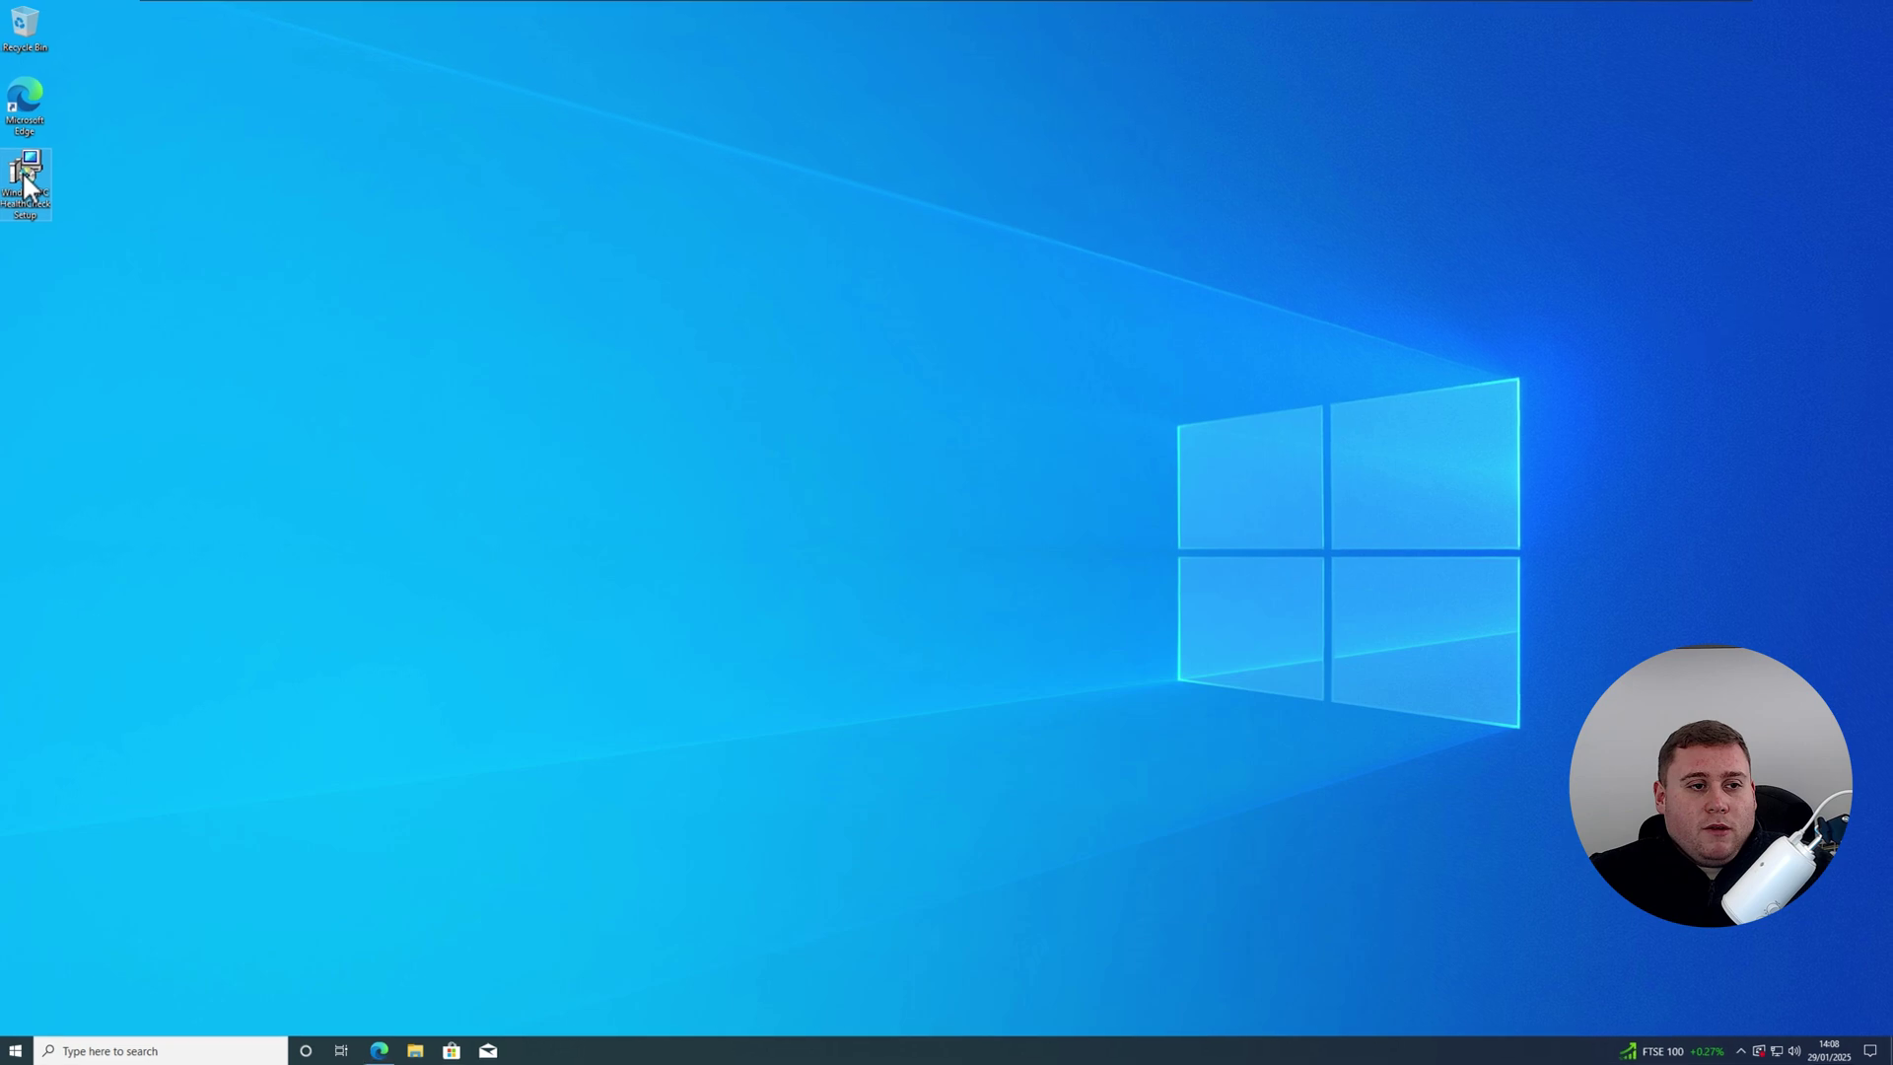
double_click(24, 175)
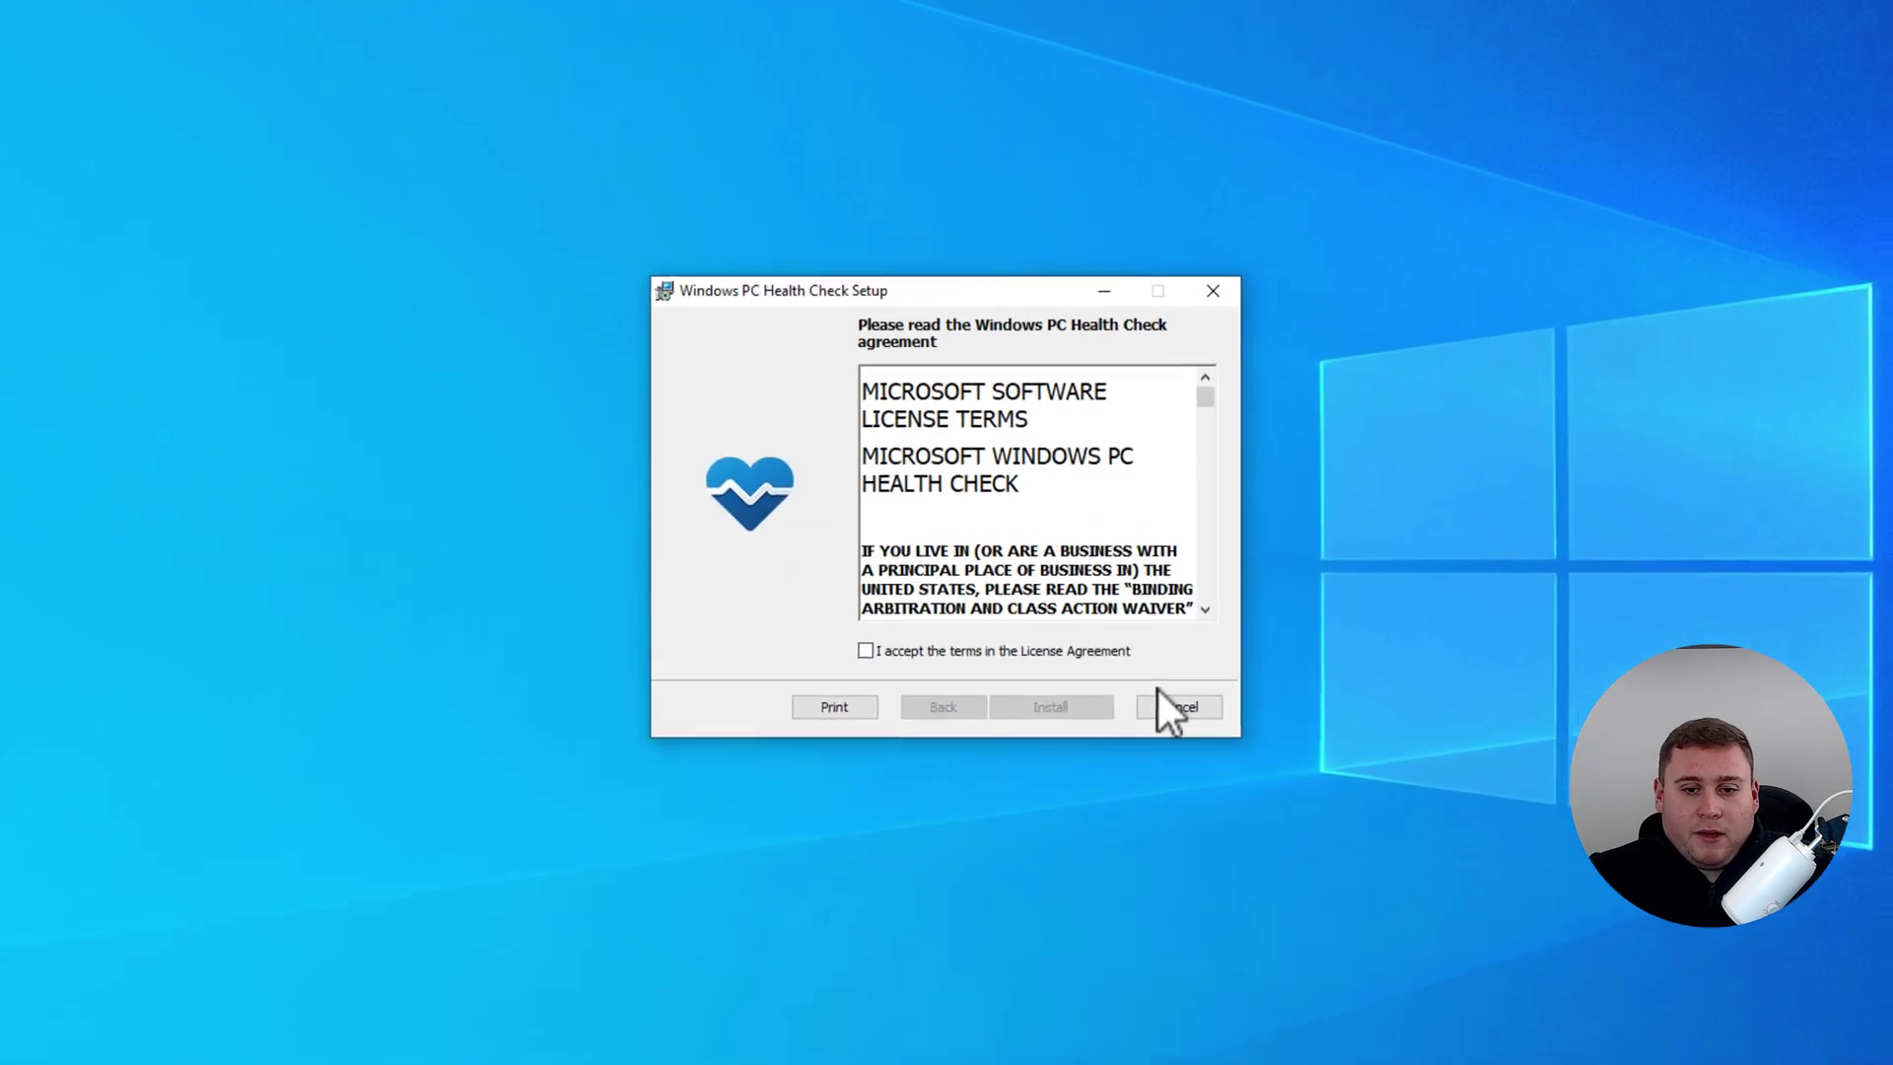
click(863, 659)
click(1047, 721)
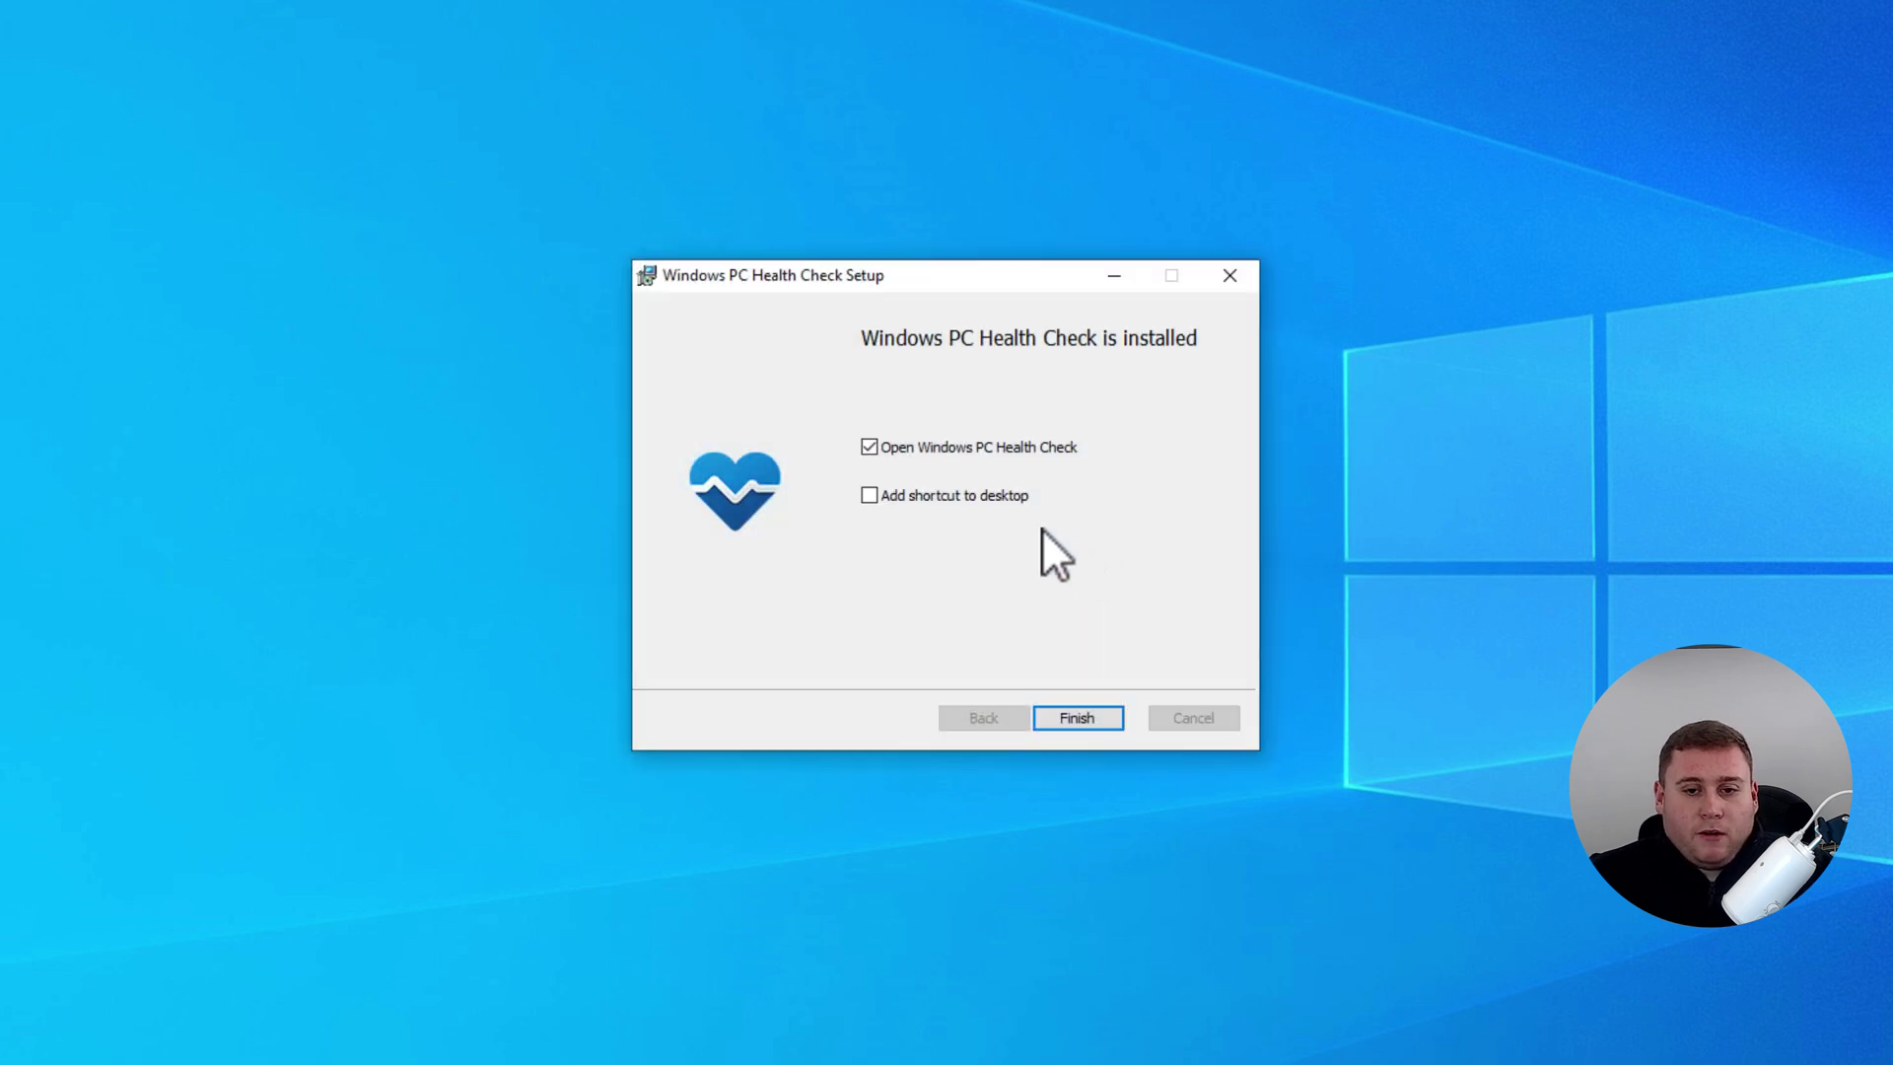
click(1080, 719)
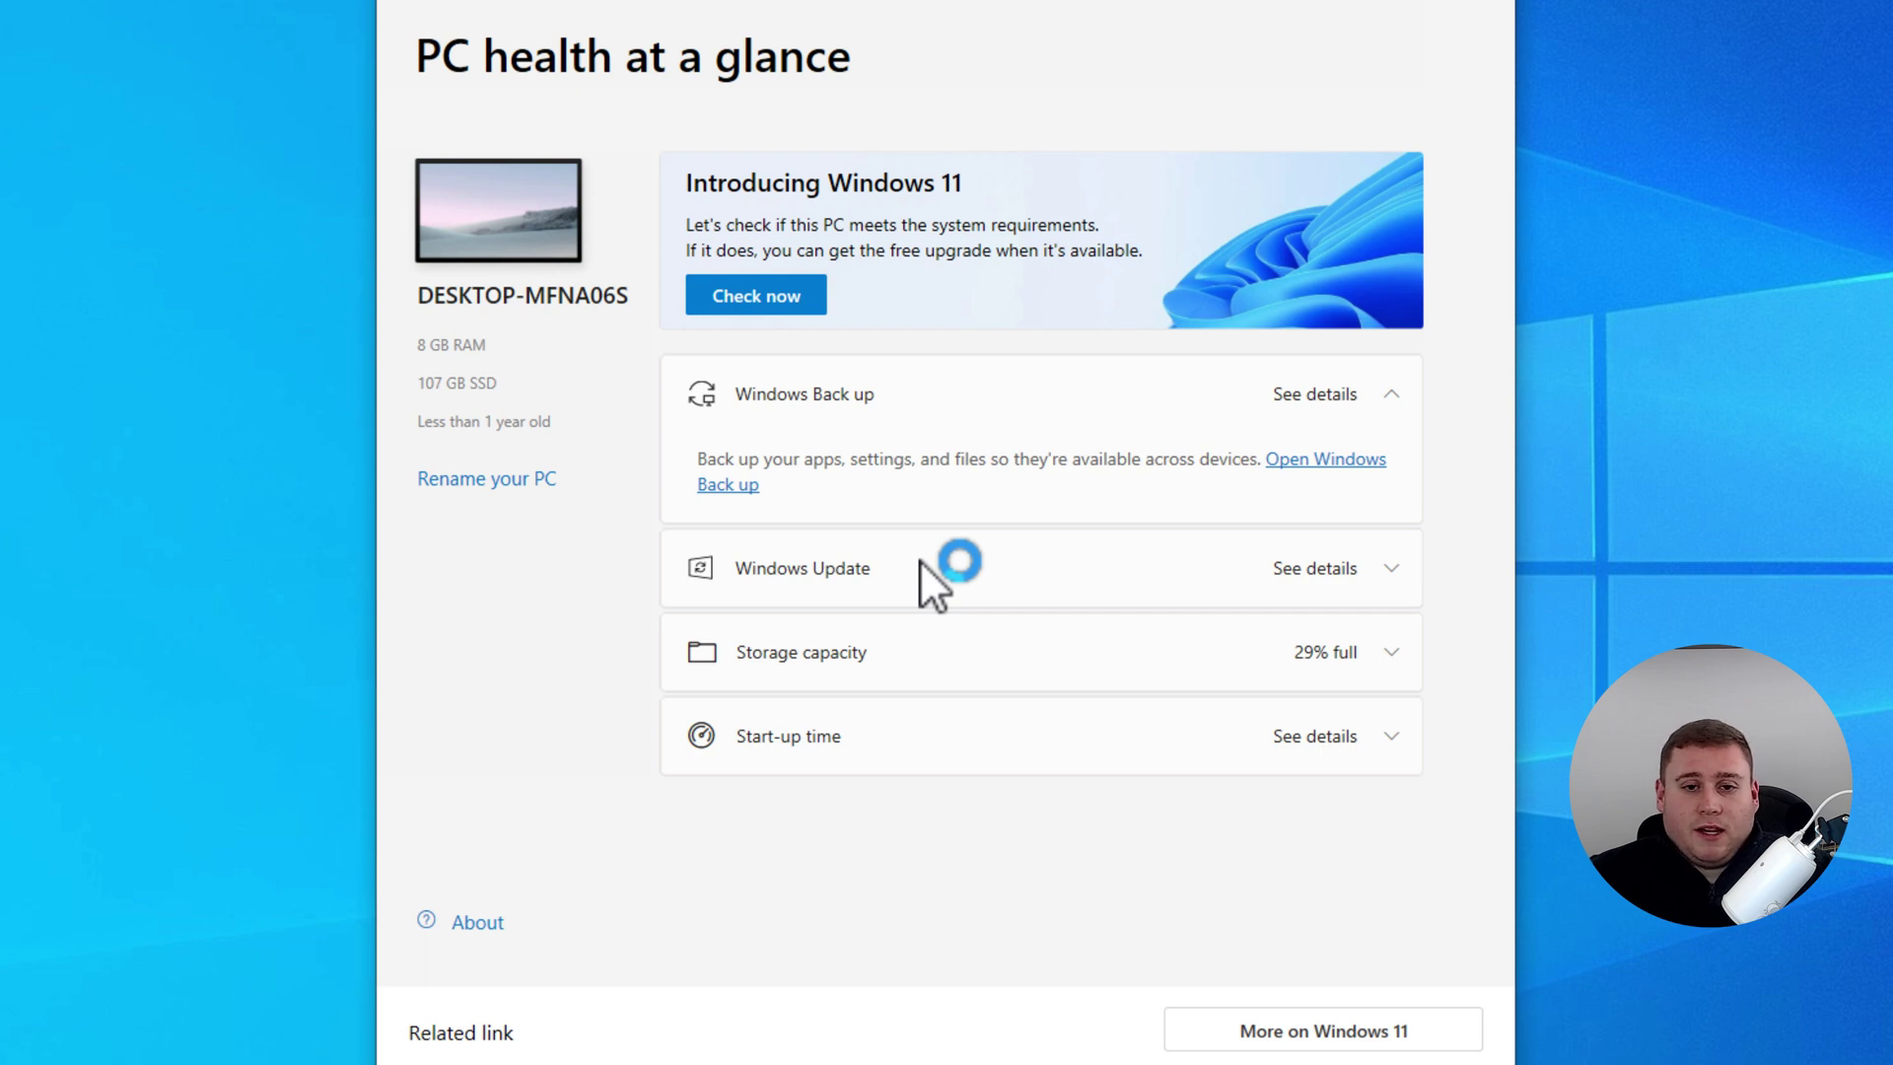
Step: Run the Windows 11 check, which fails because TPM 2.0 is missing
click(746, 303)
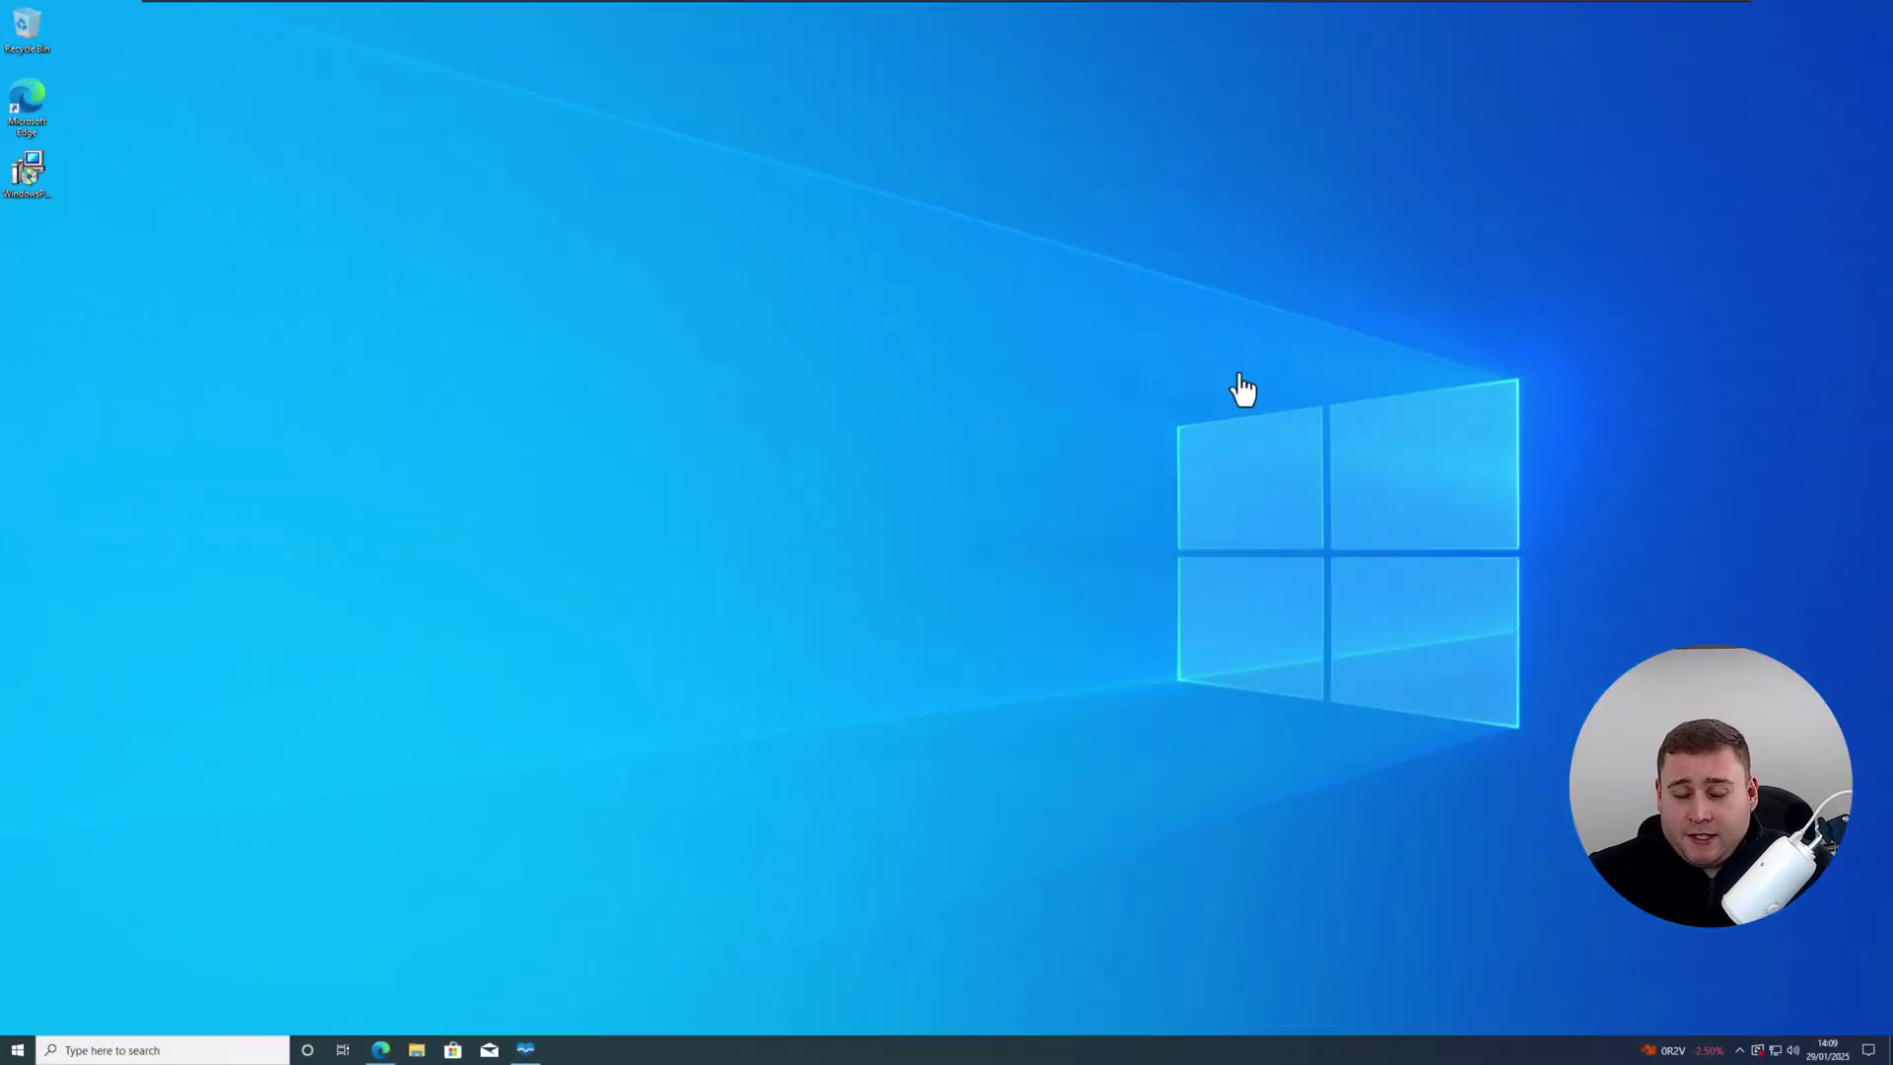
Step: Scroll the Download Windows 11 page to the 'Disk Image (ISO) for x64 devices' heading and highlight it
click(380, 1053)
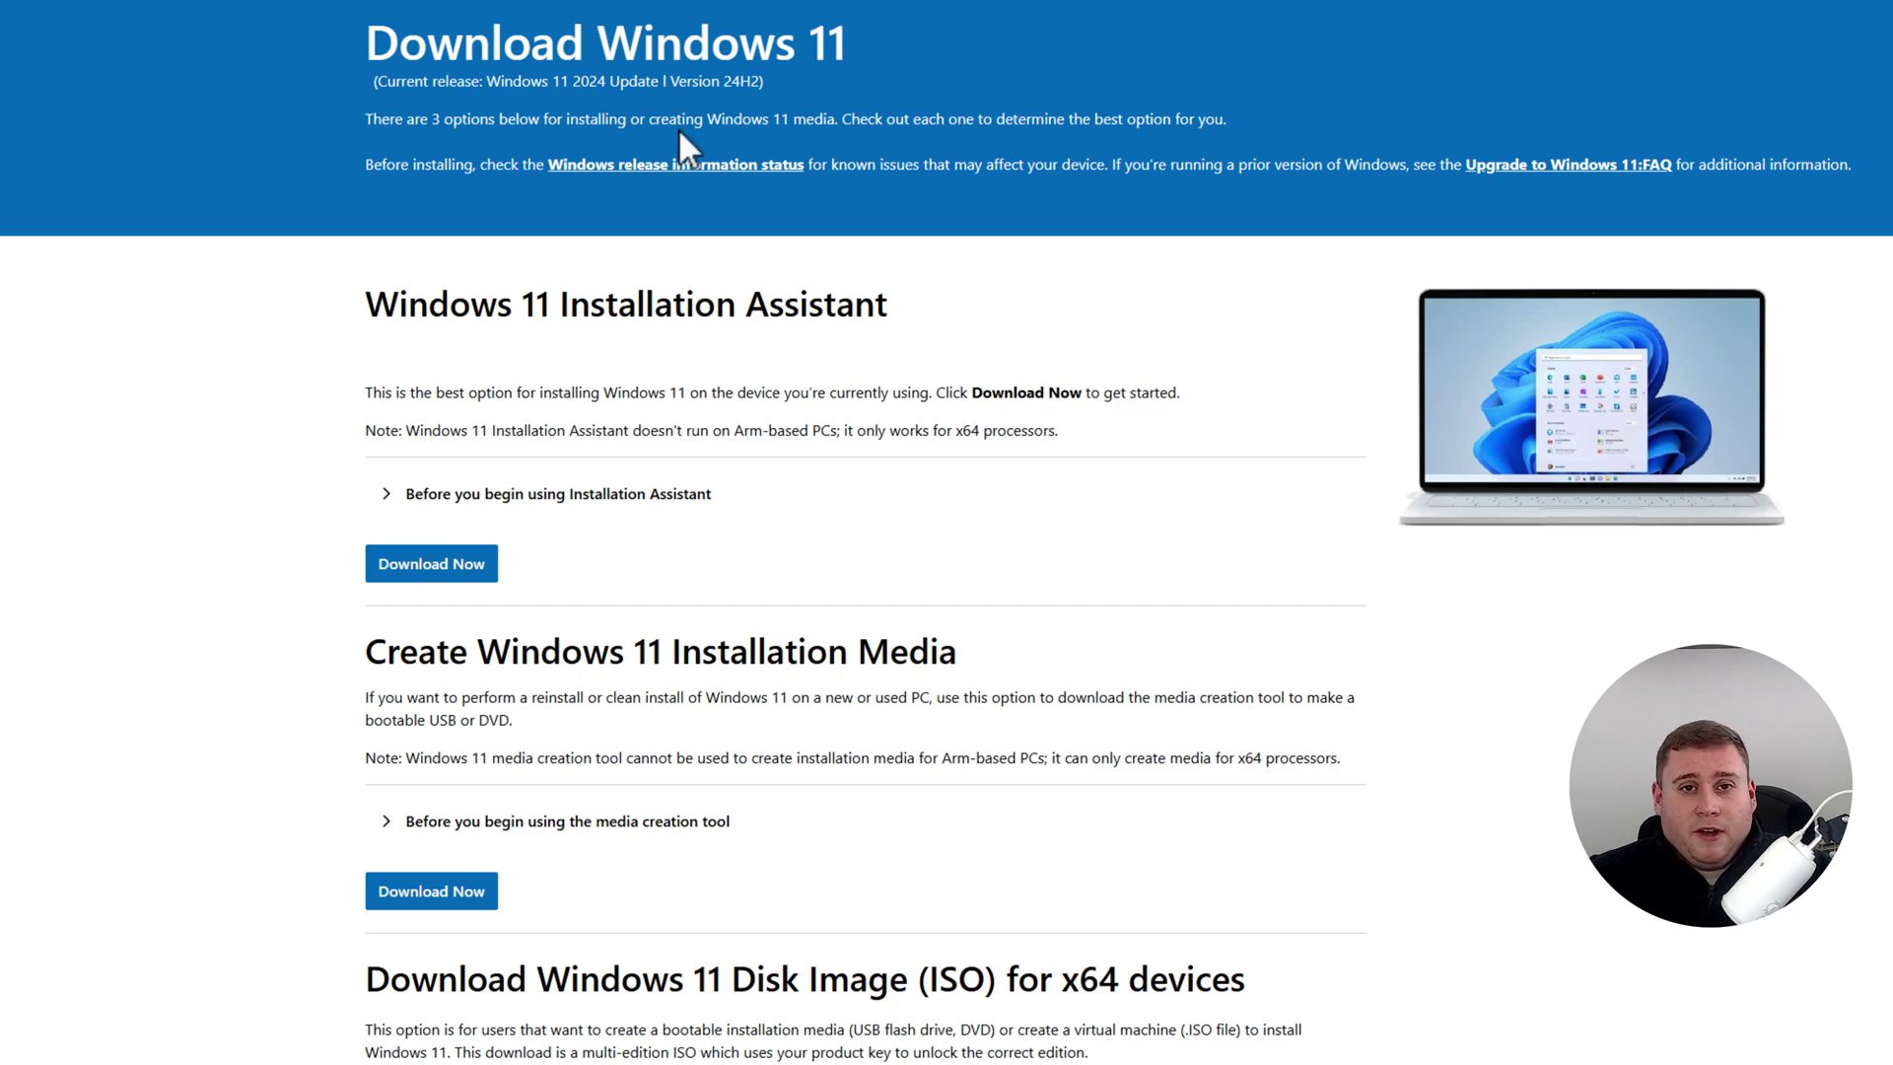
scroll(647, 283, down, 2)
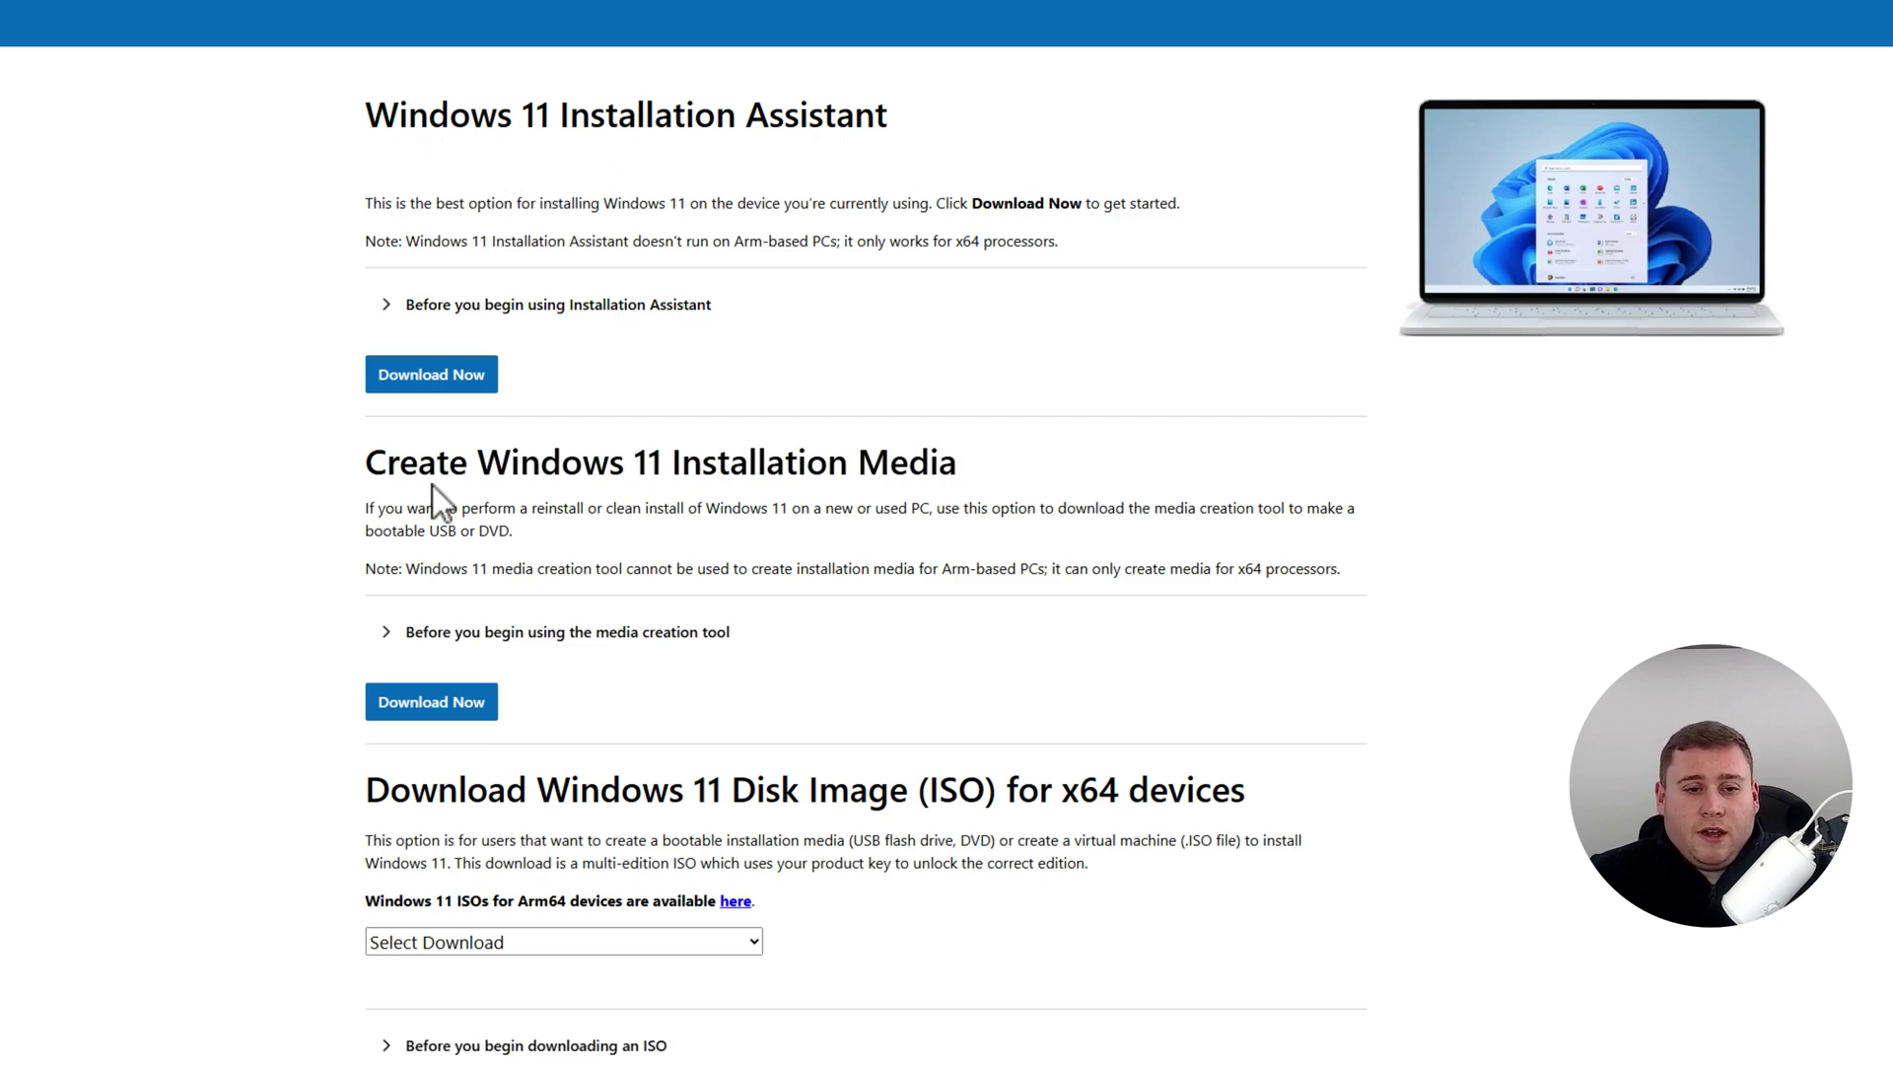
scroll(1161, 365, down, 2)
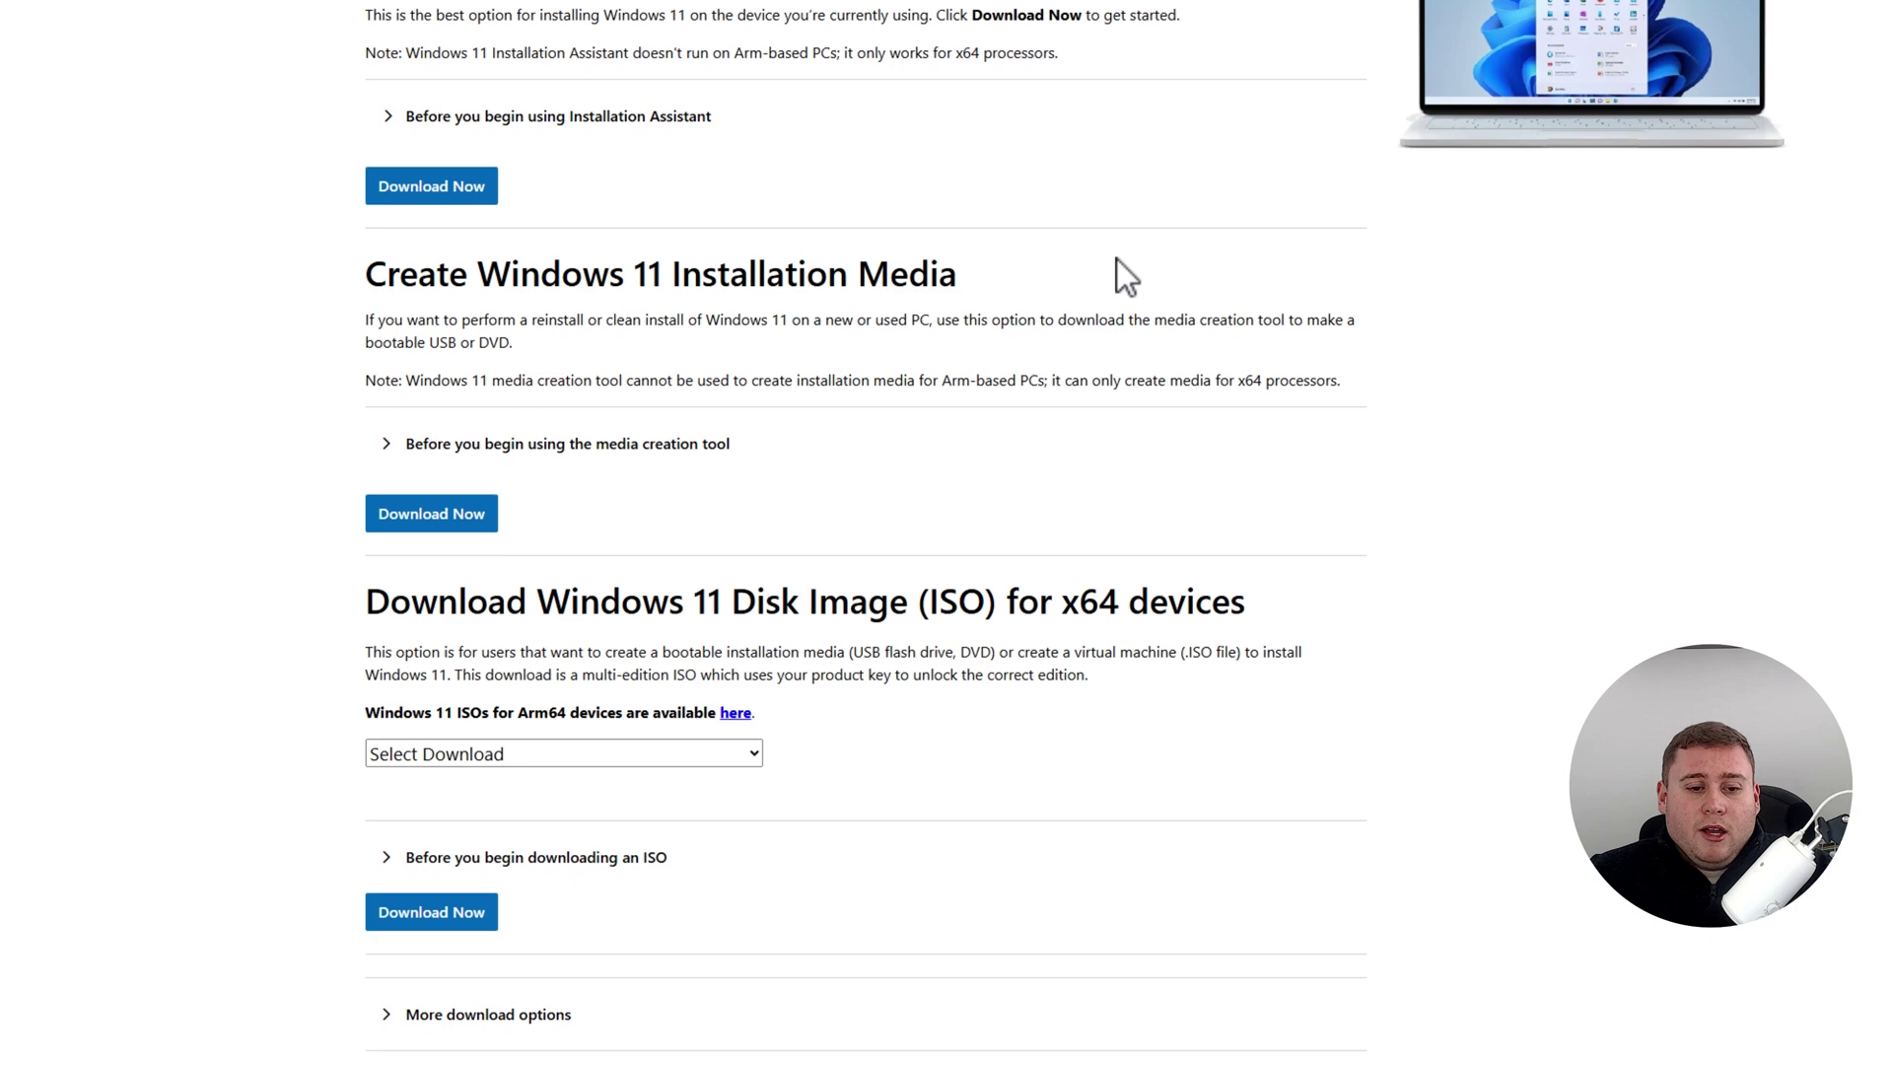
drag(365, 604, 1284, 619)
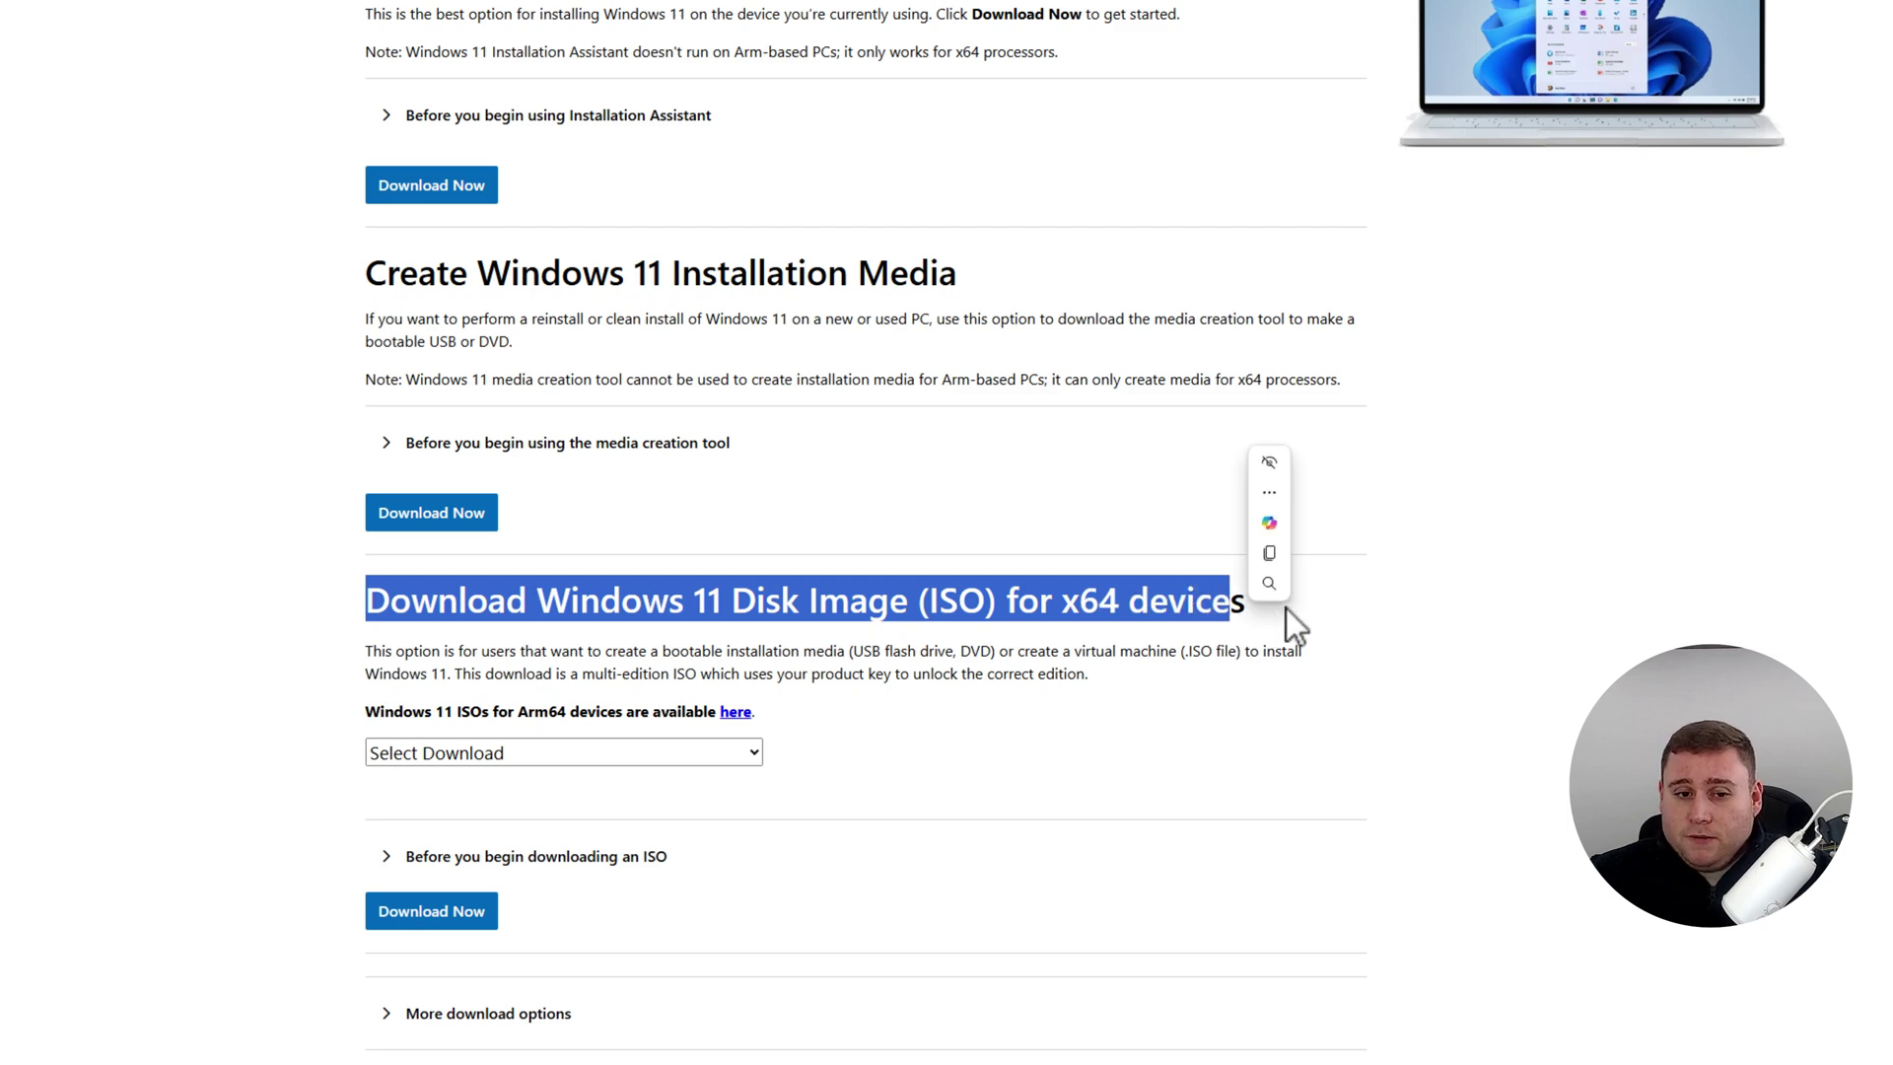
click(1285, 617)
scroll(632, 600, down, 1)
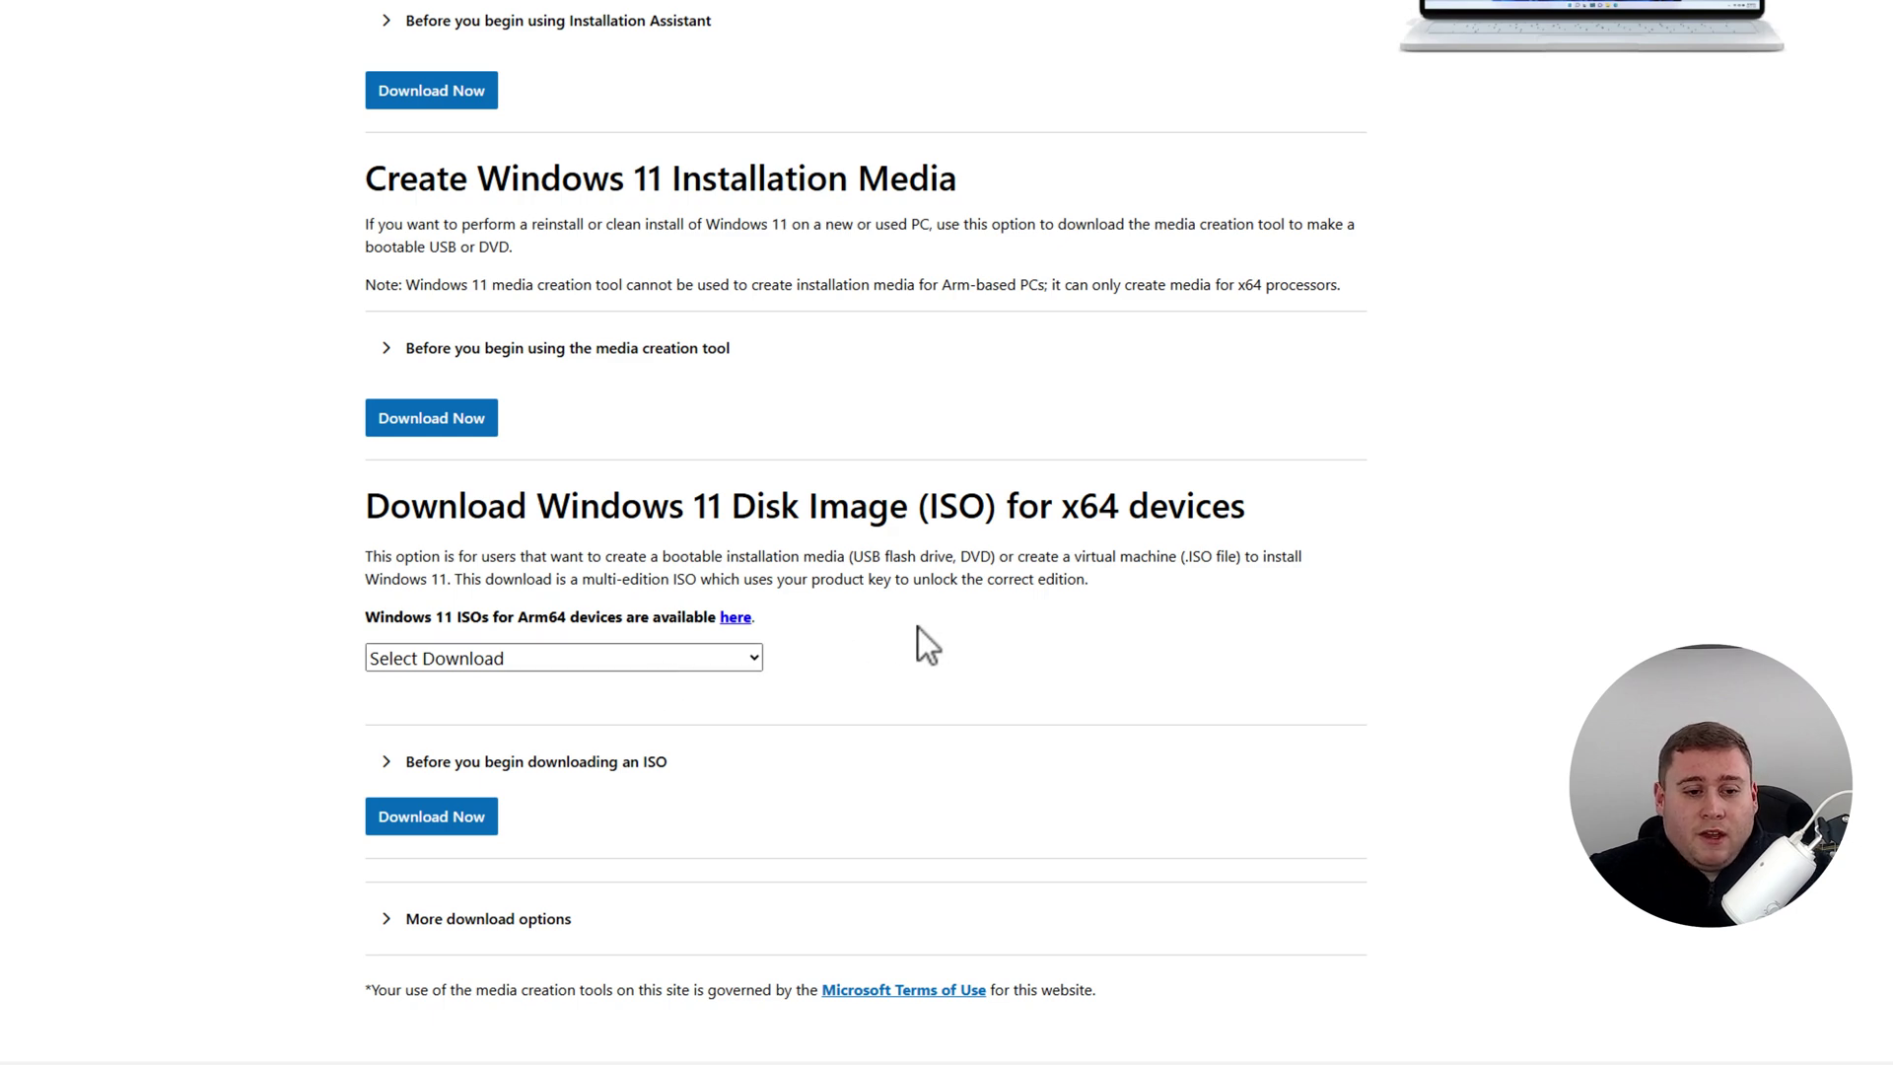
Step: Select Windows 11 multi-edition ISO for x64 devices and confirm English International as its language
click(434, 661)
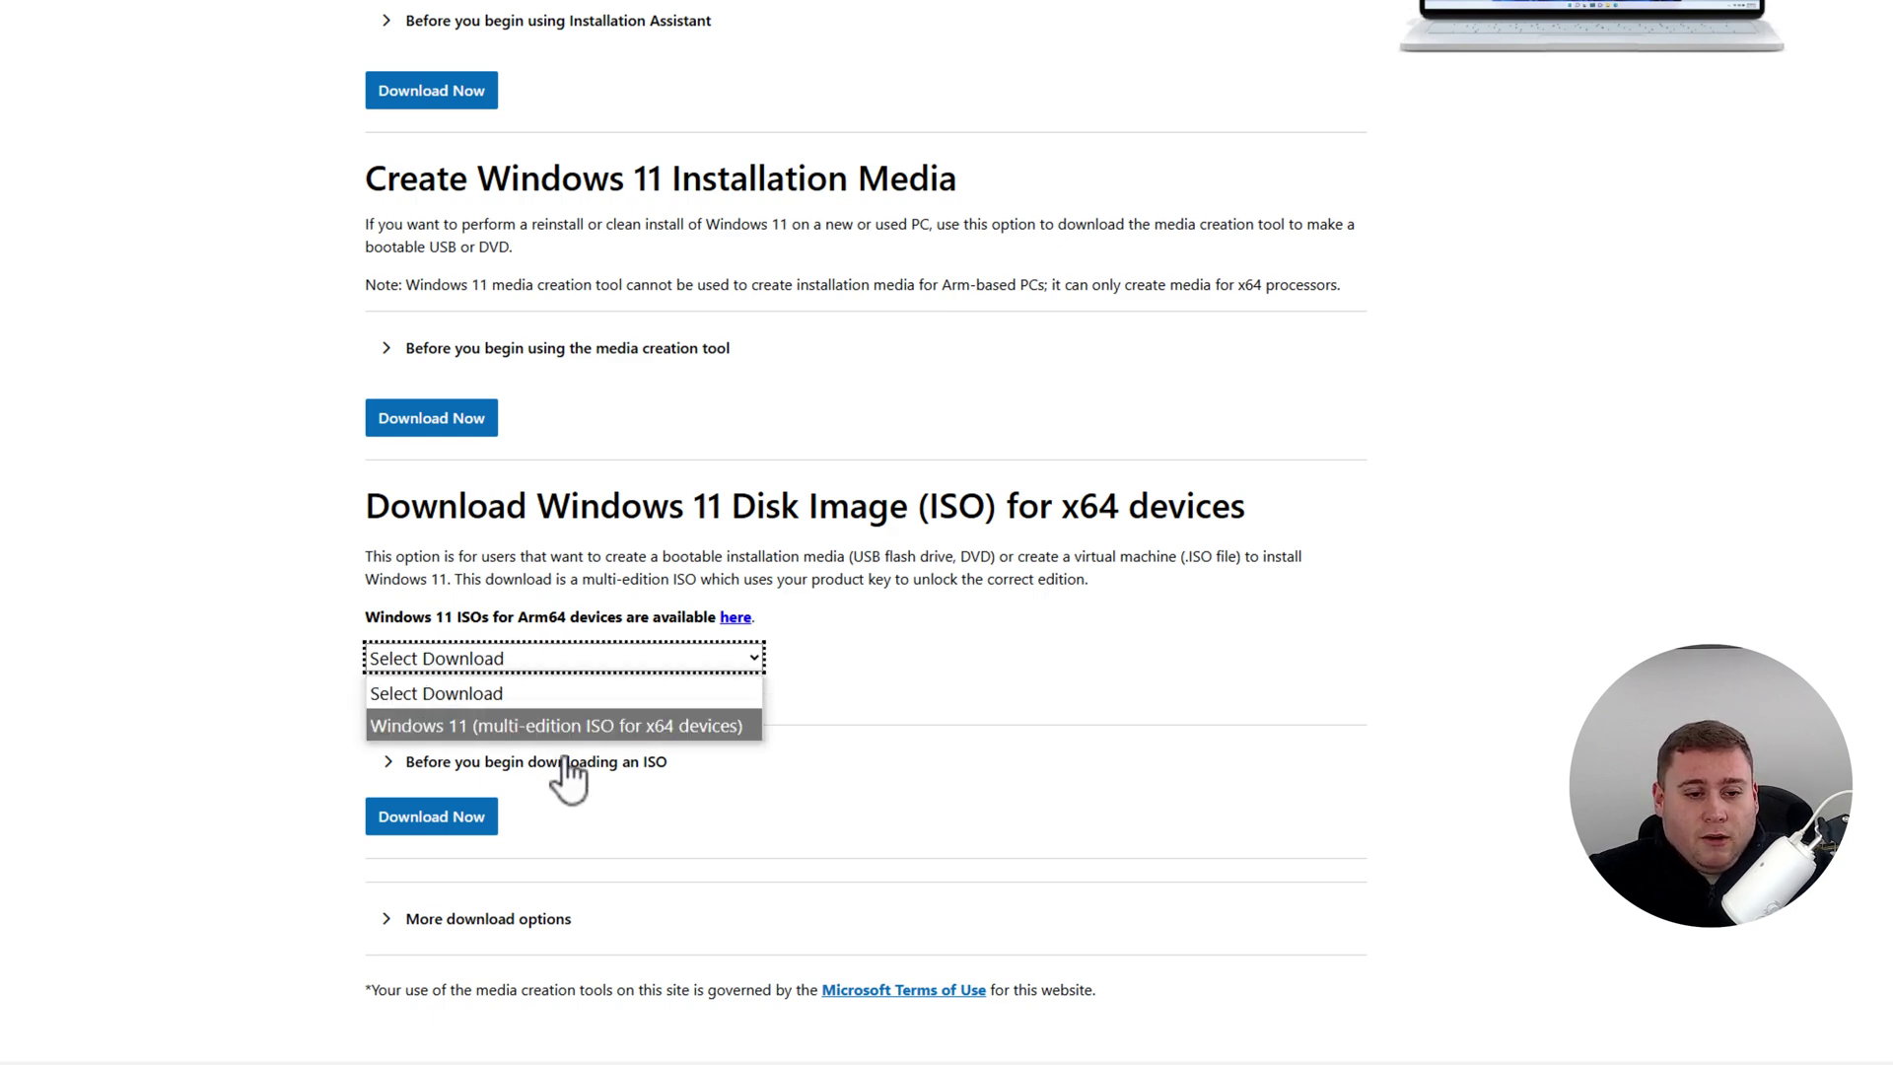
click(477, 730)
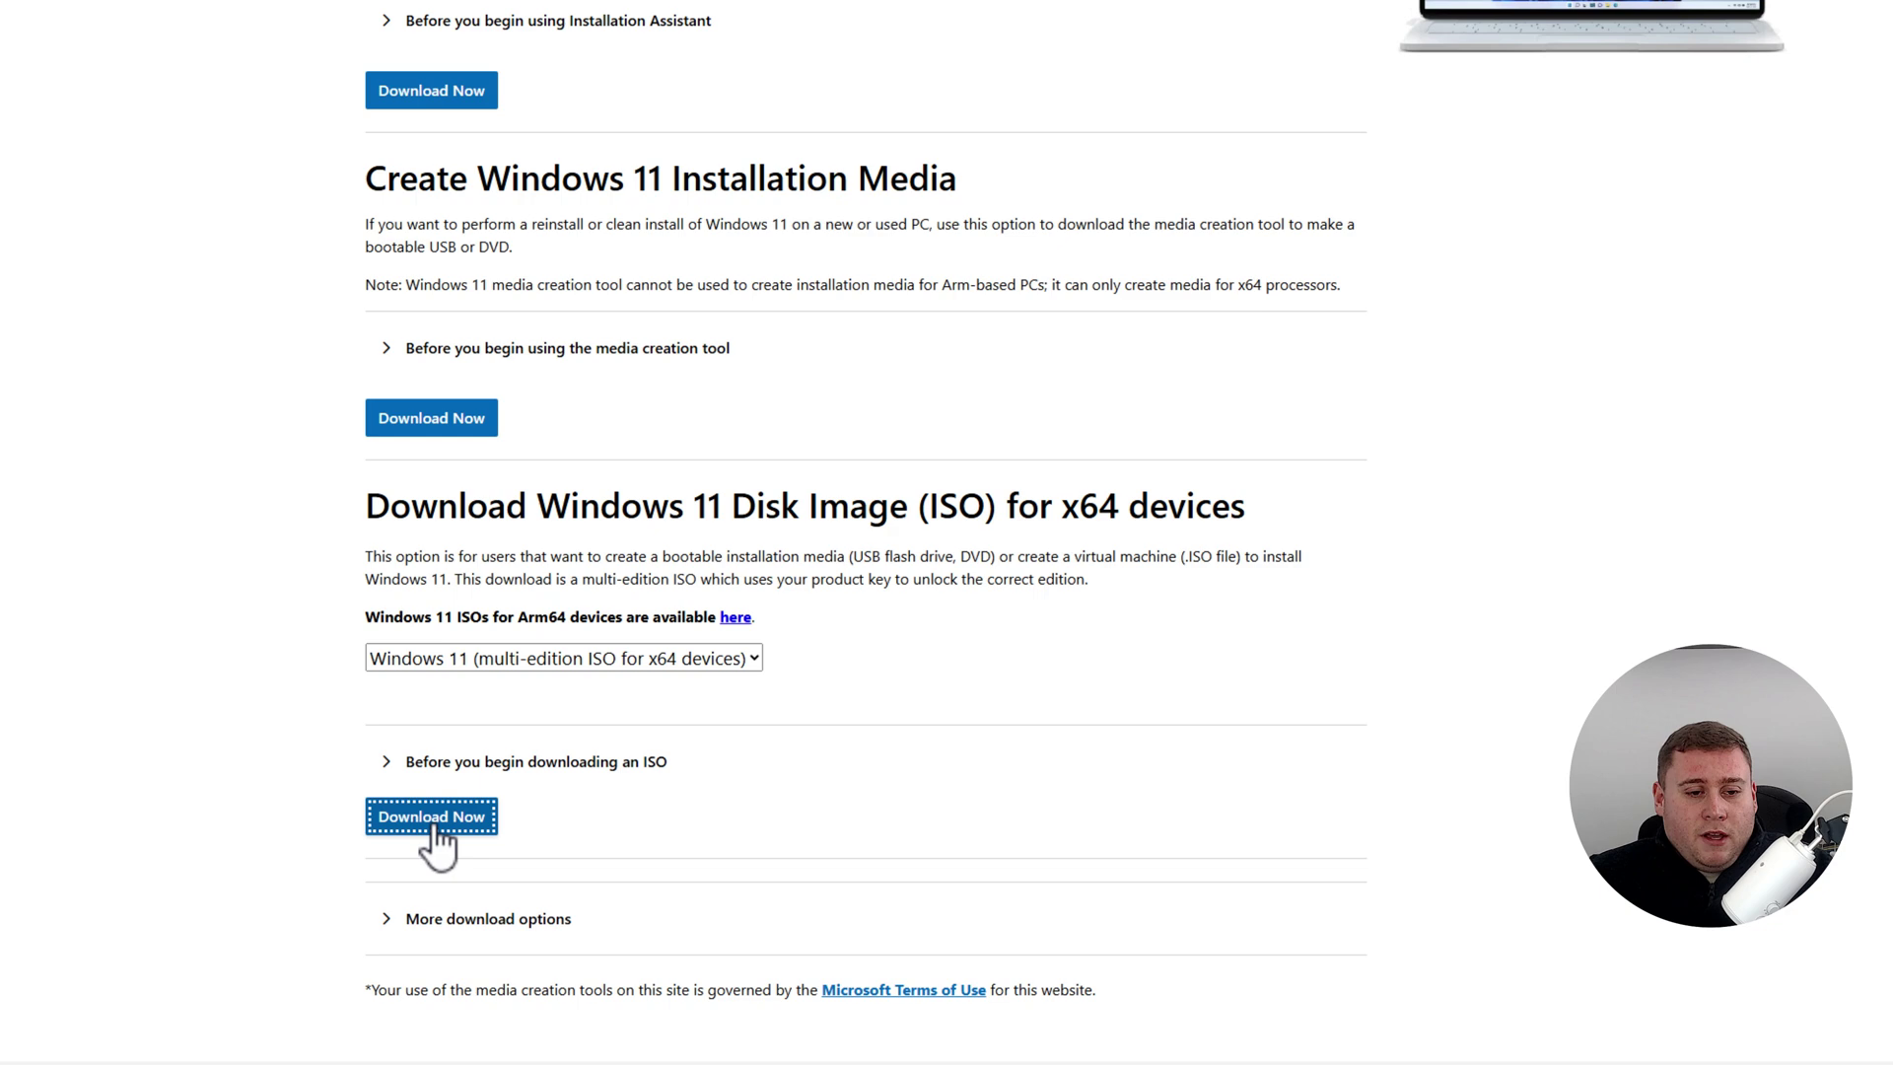
click(434, 823)
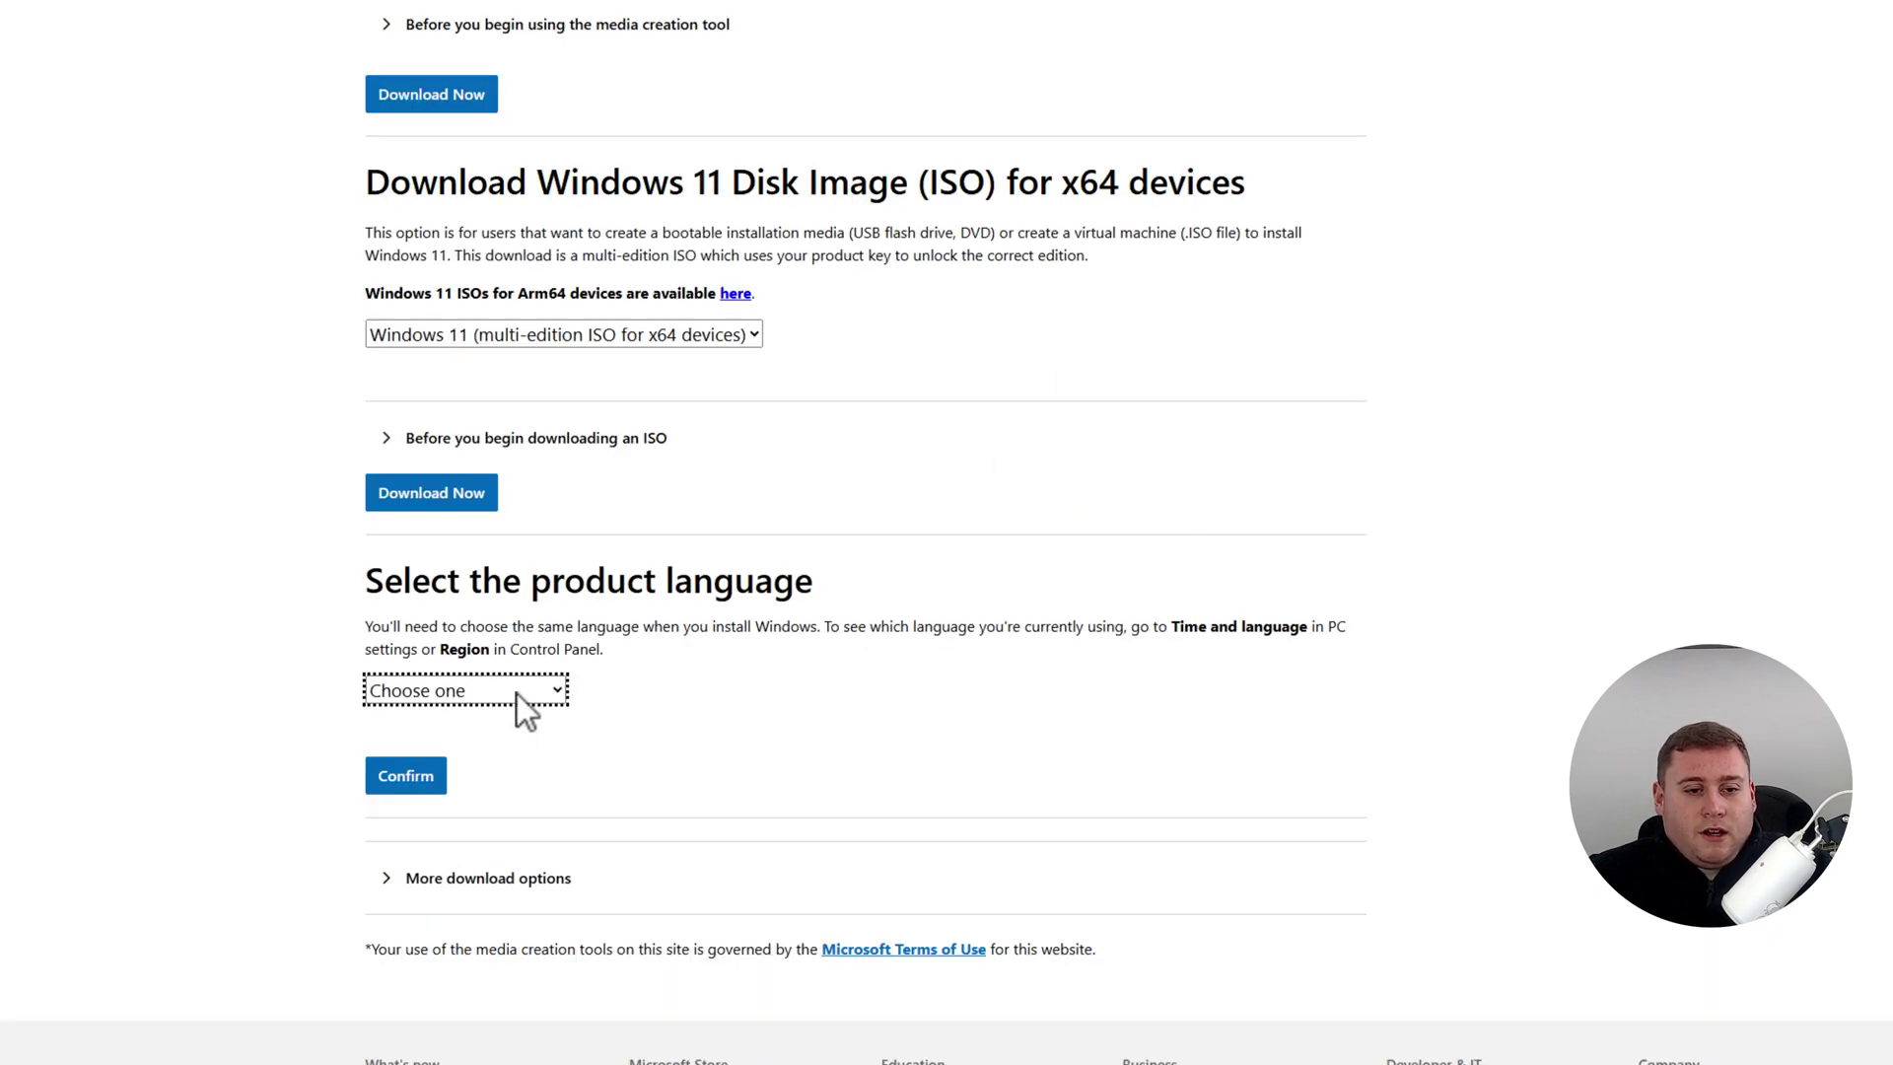
click(520, 692)
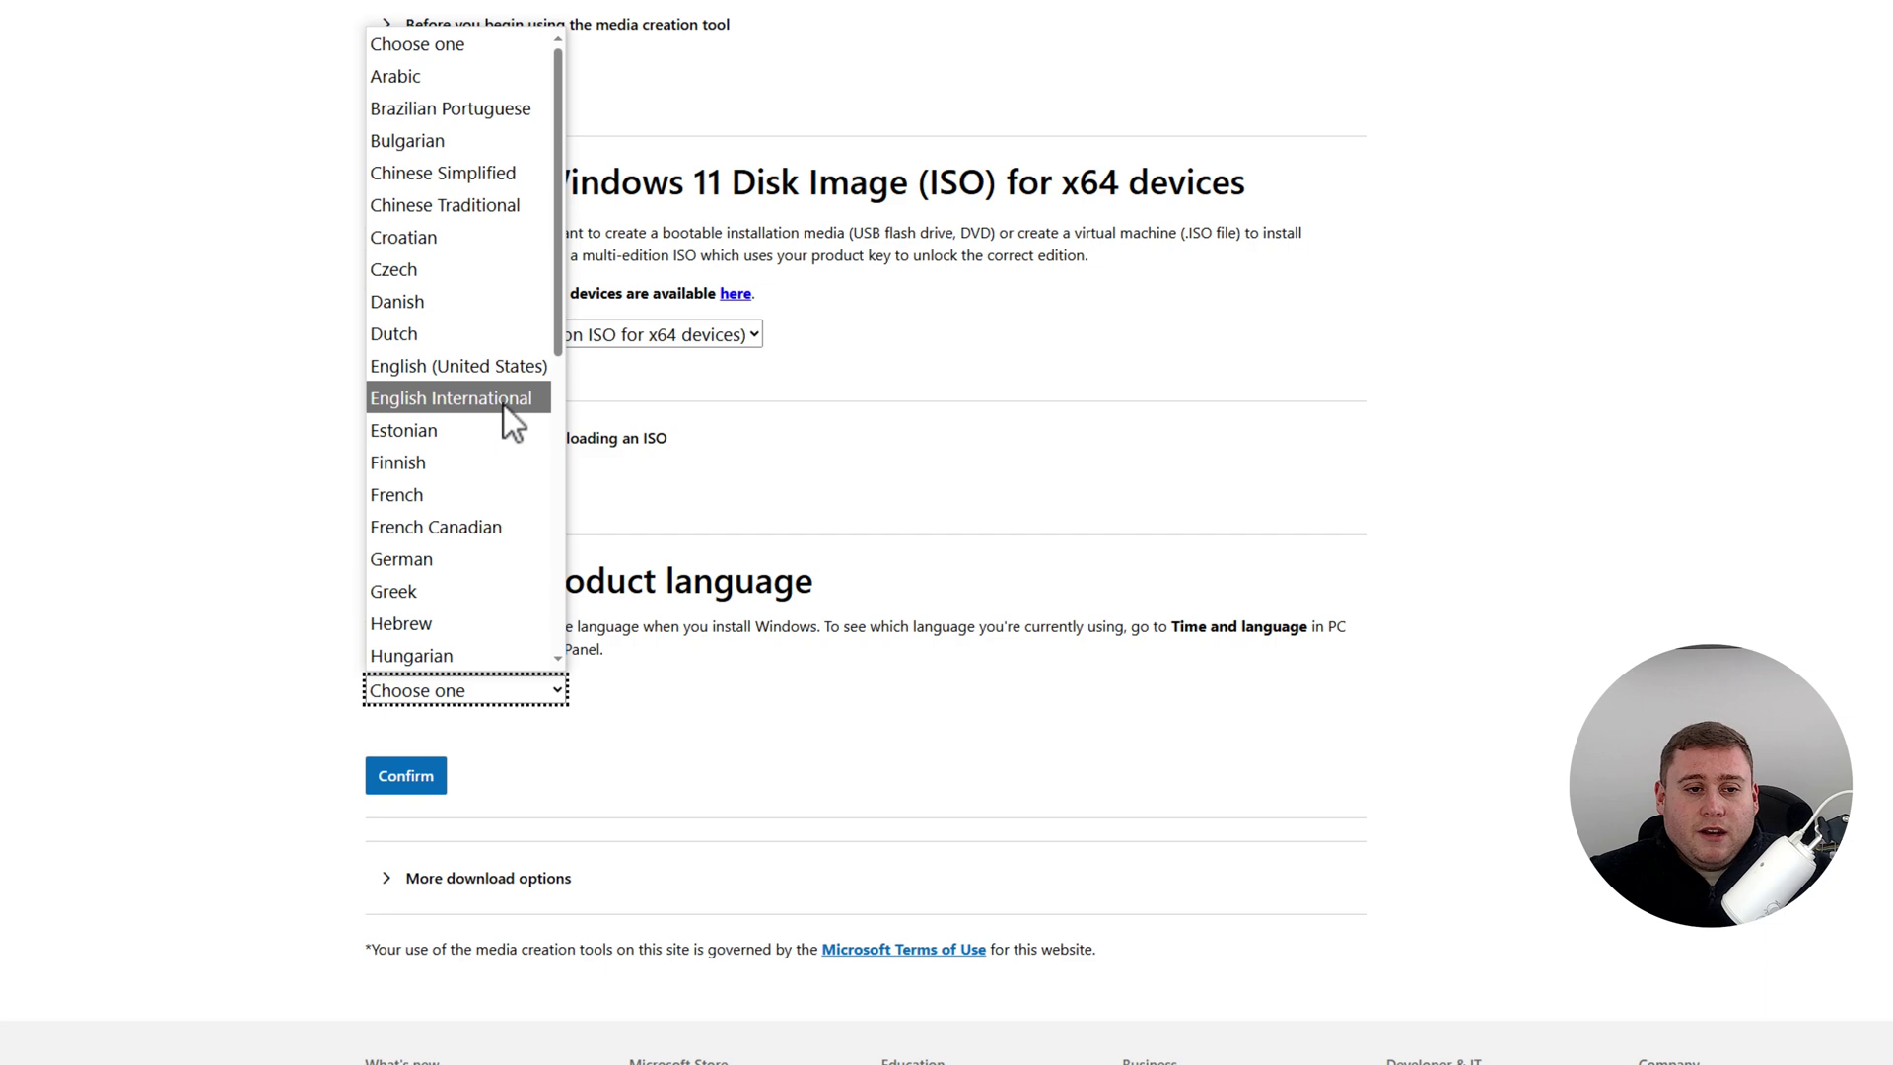
click(406, 398)
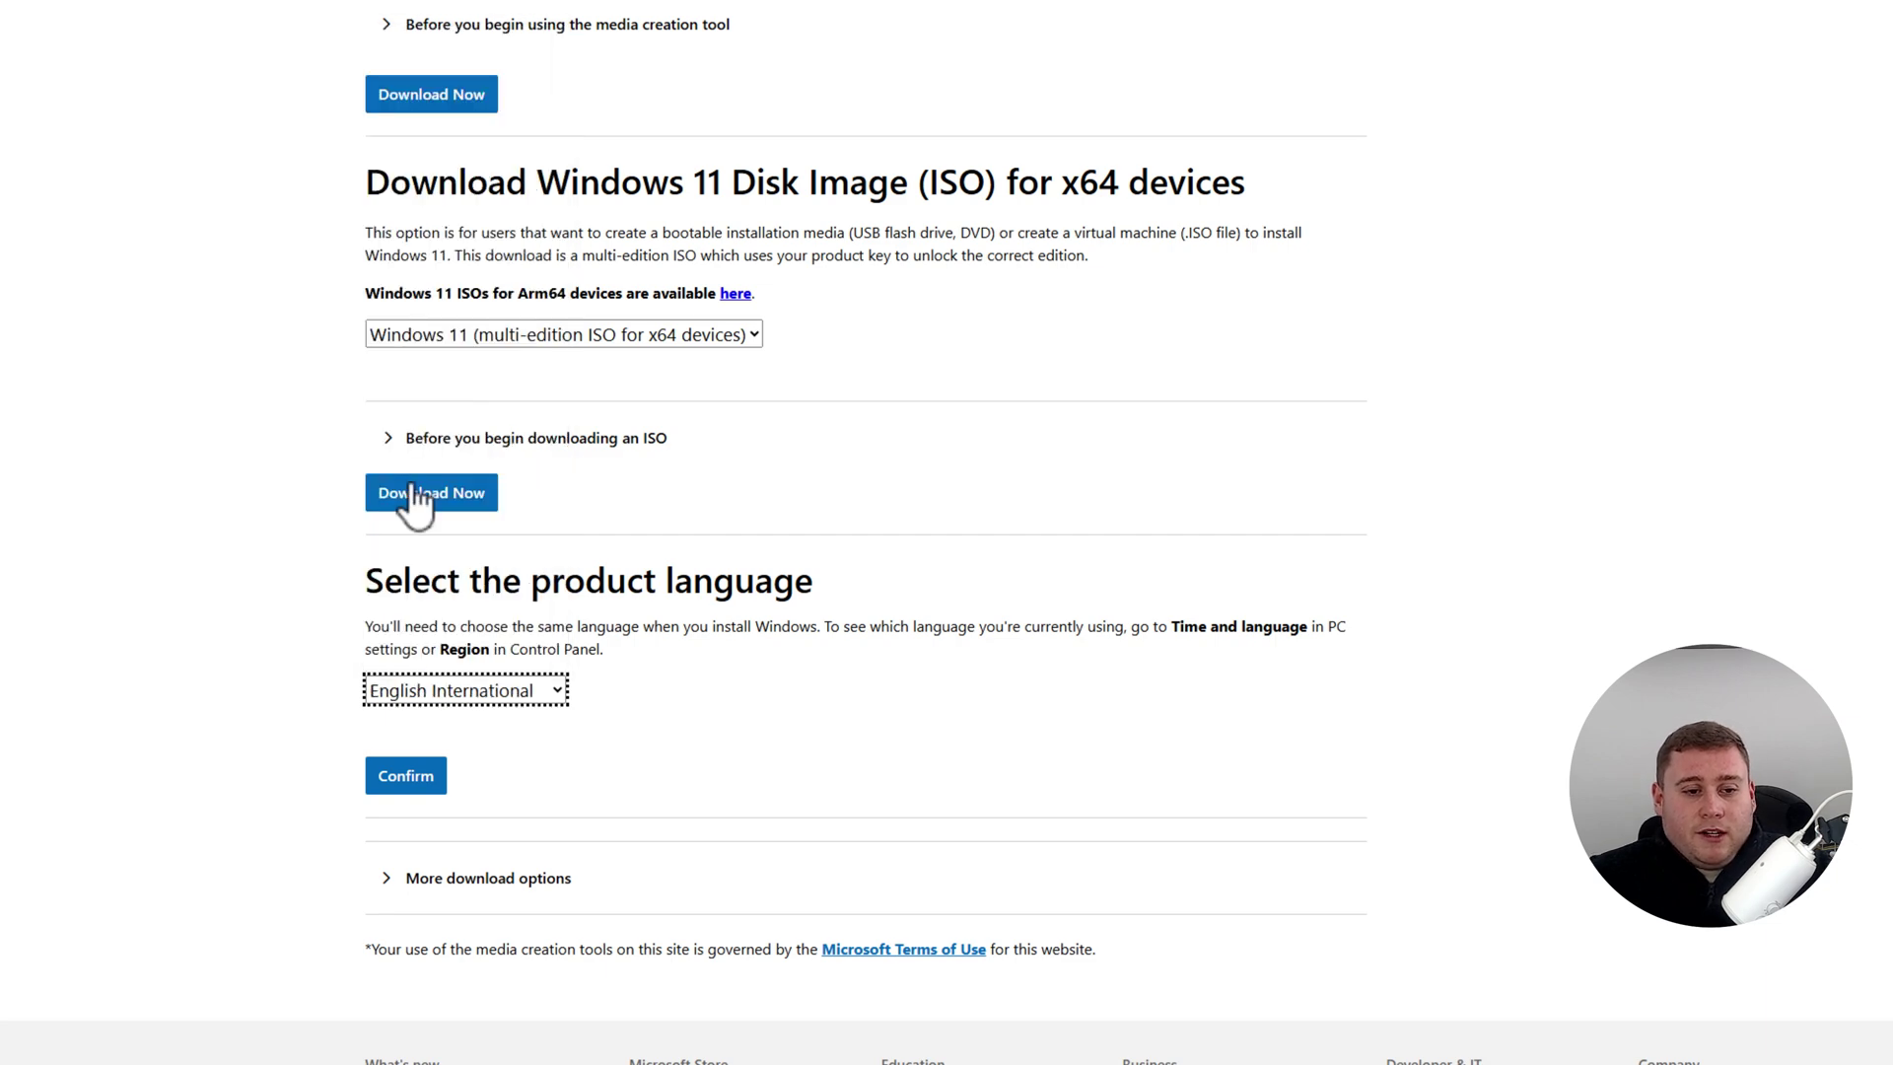
click(395, 774)
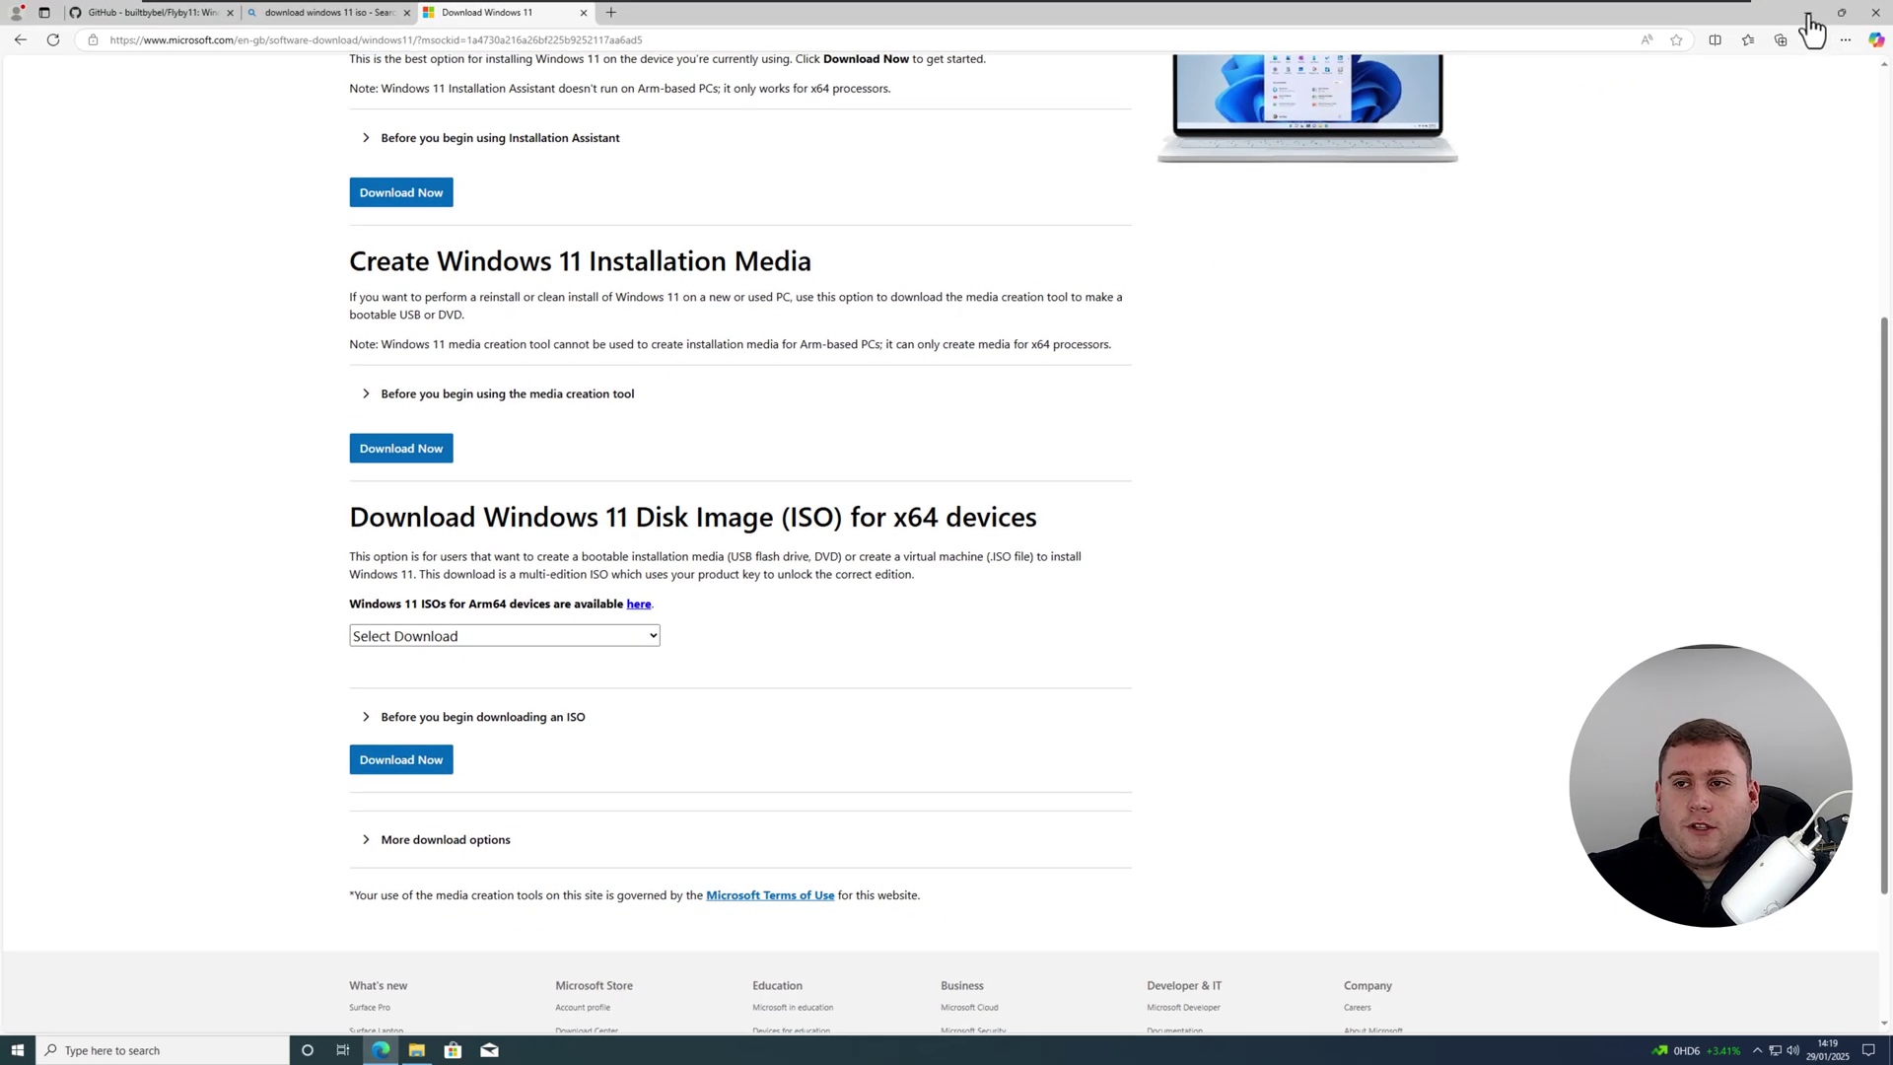
Step: Drag the 4.62 GB Windows disc image from the Downloads folder onto the desktop
click(1807, 12)
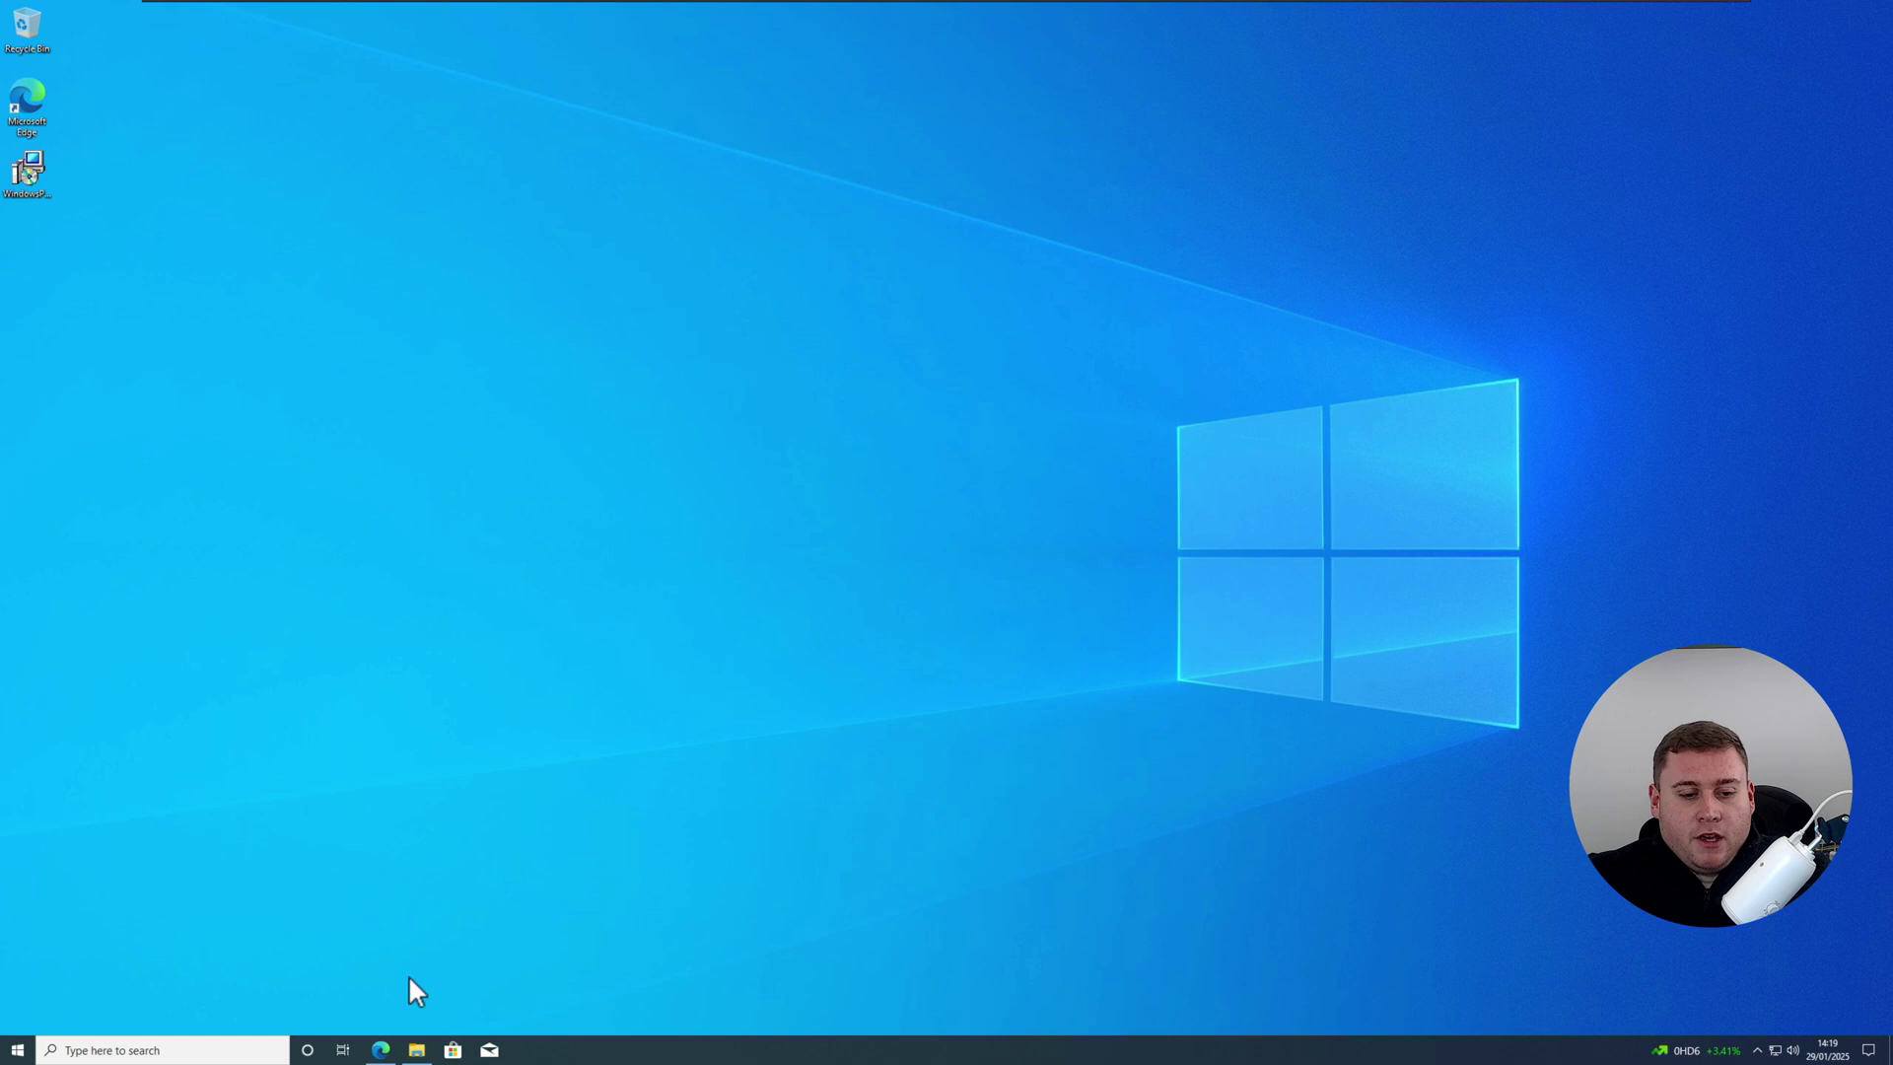
click(416, 1050)
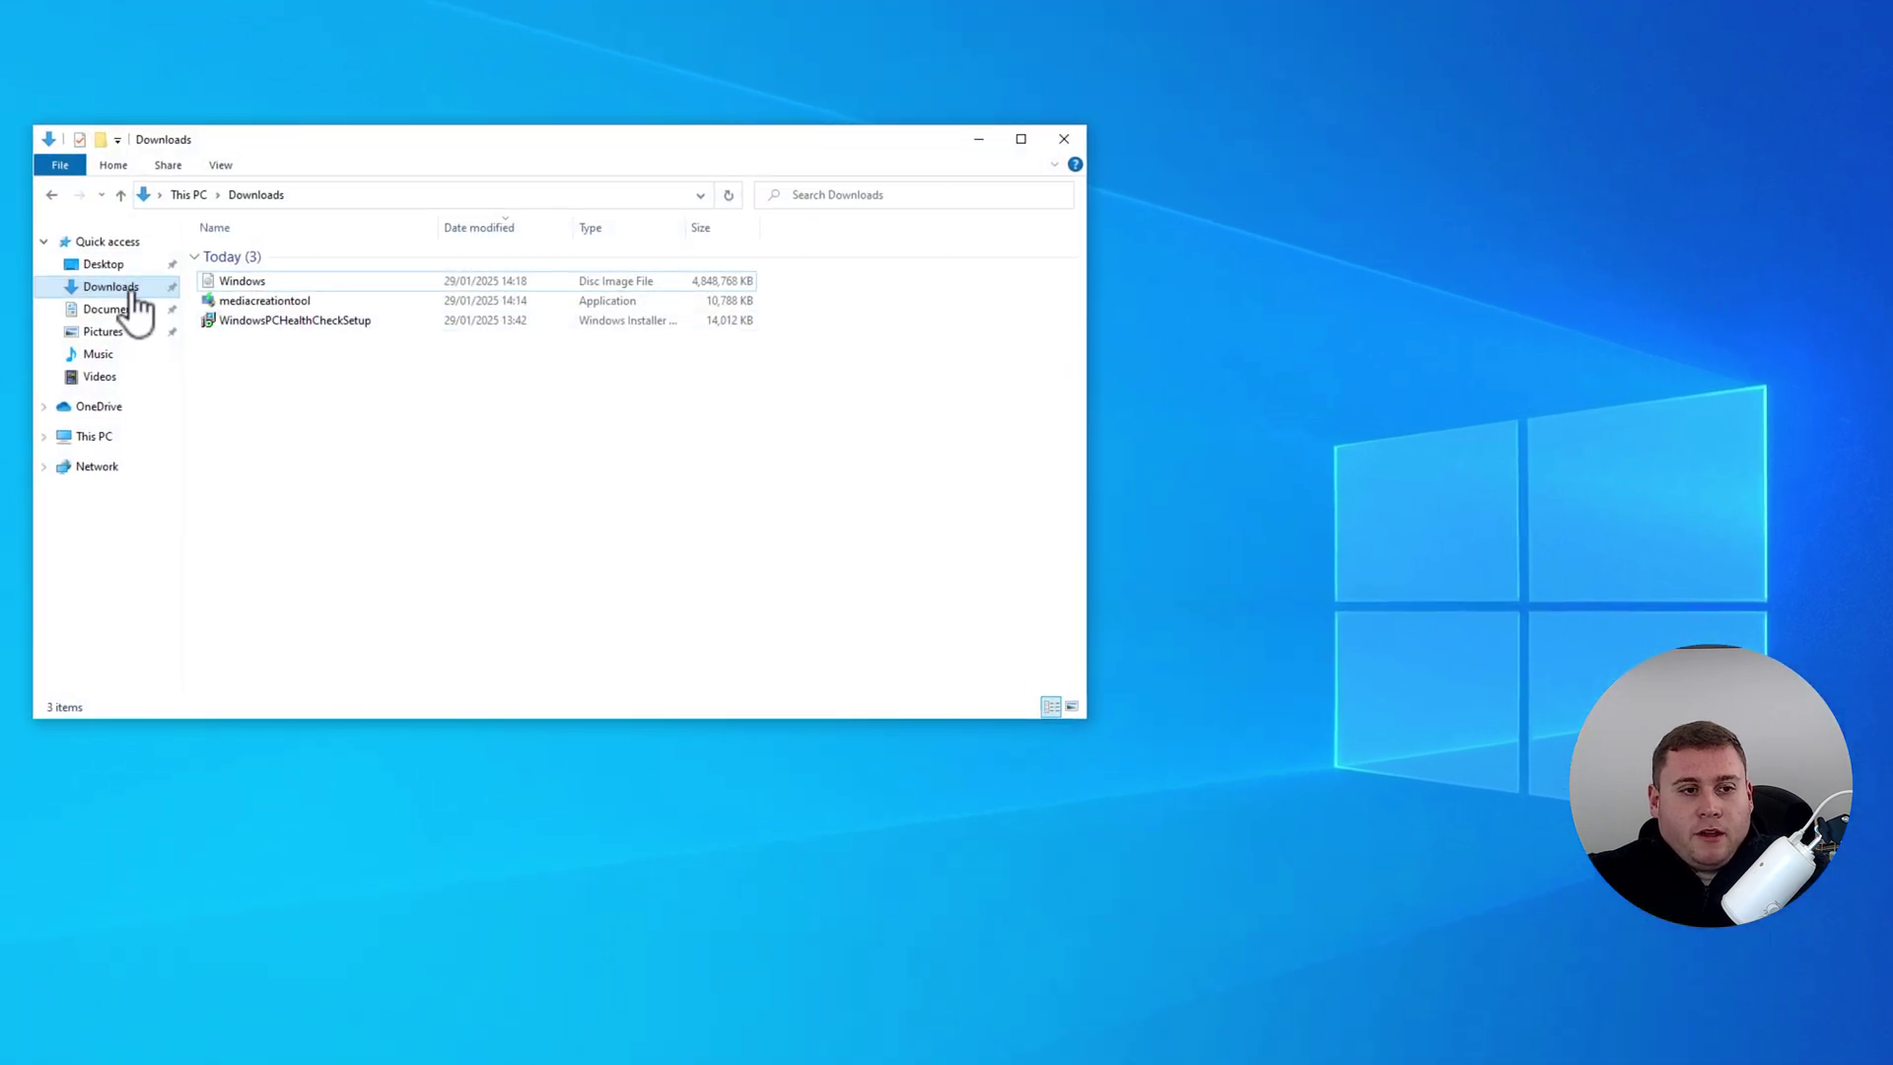
click(274, 284)
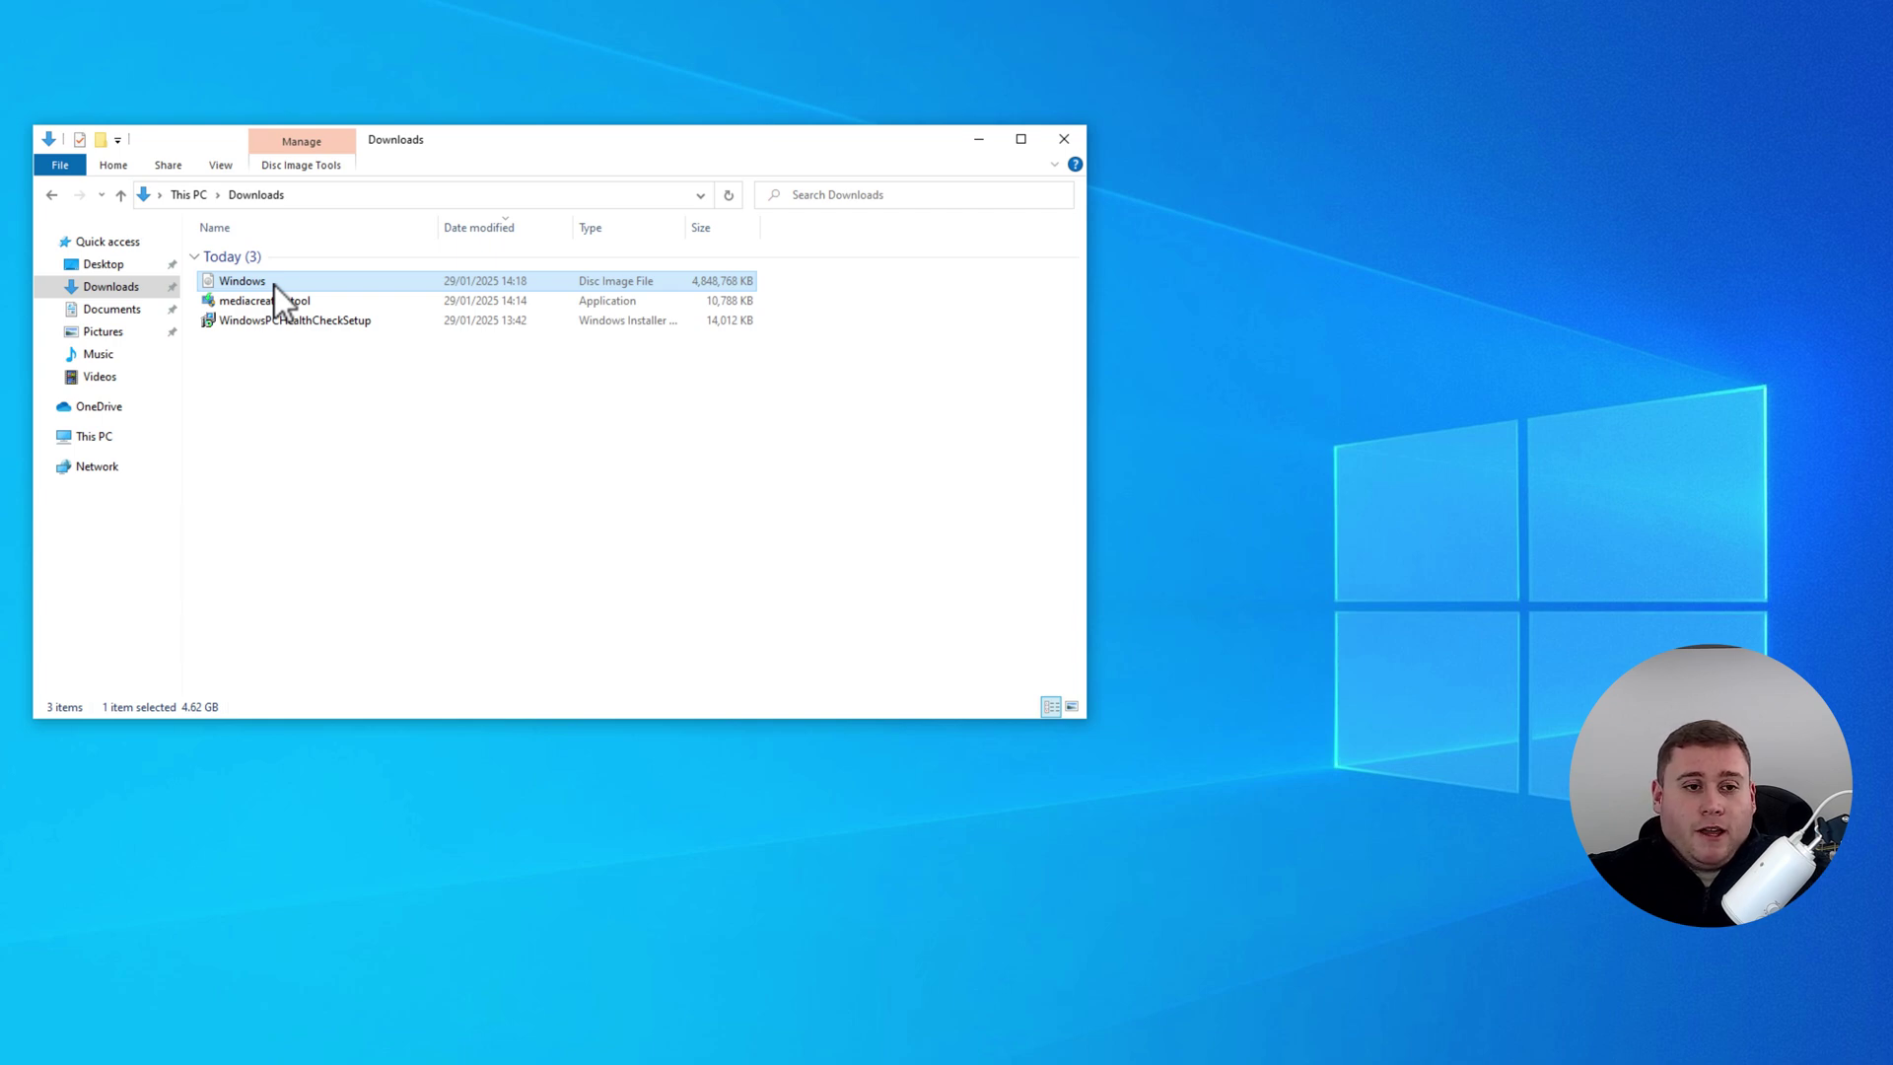
drag(291, 282, 1564, 286)
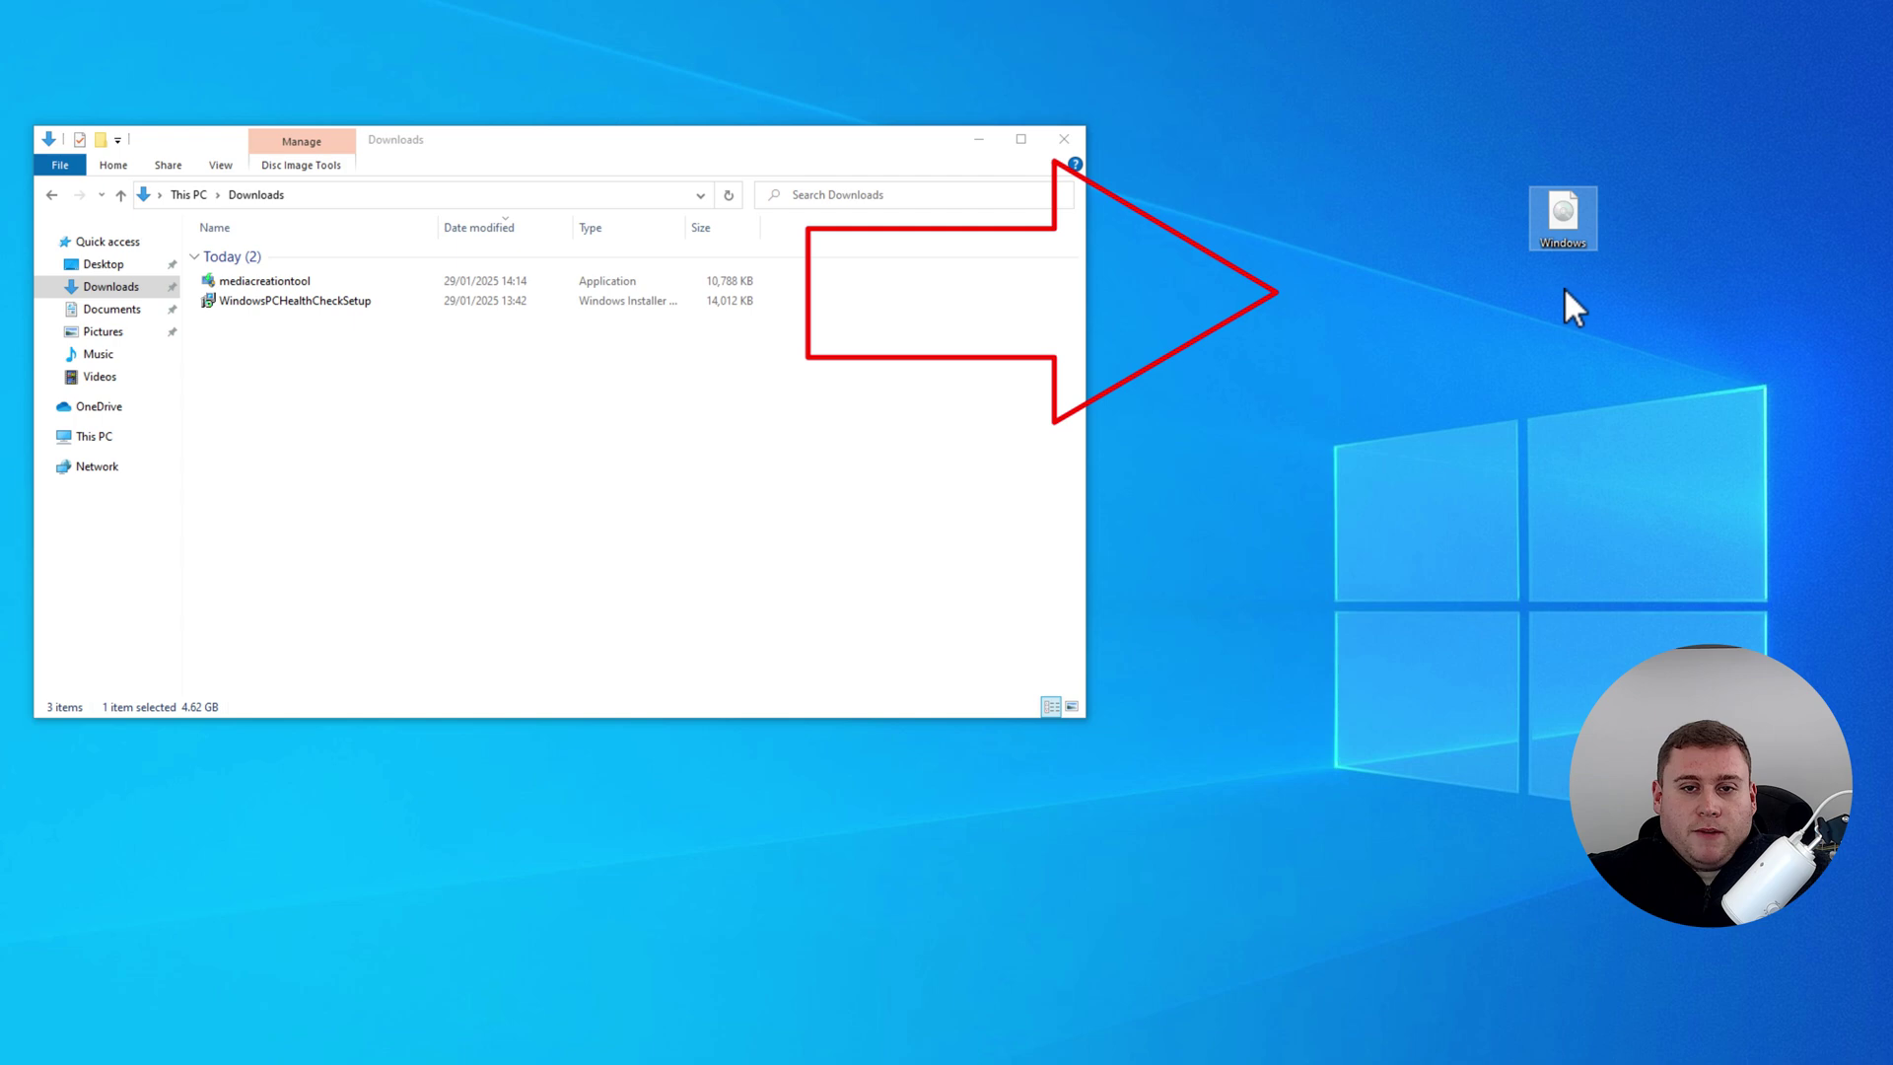
click(979, 139)
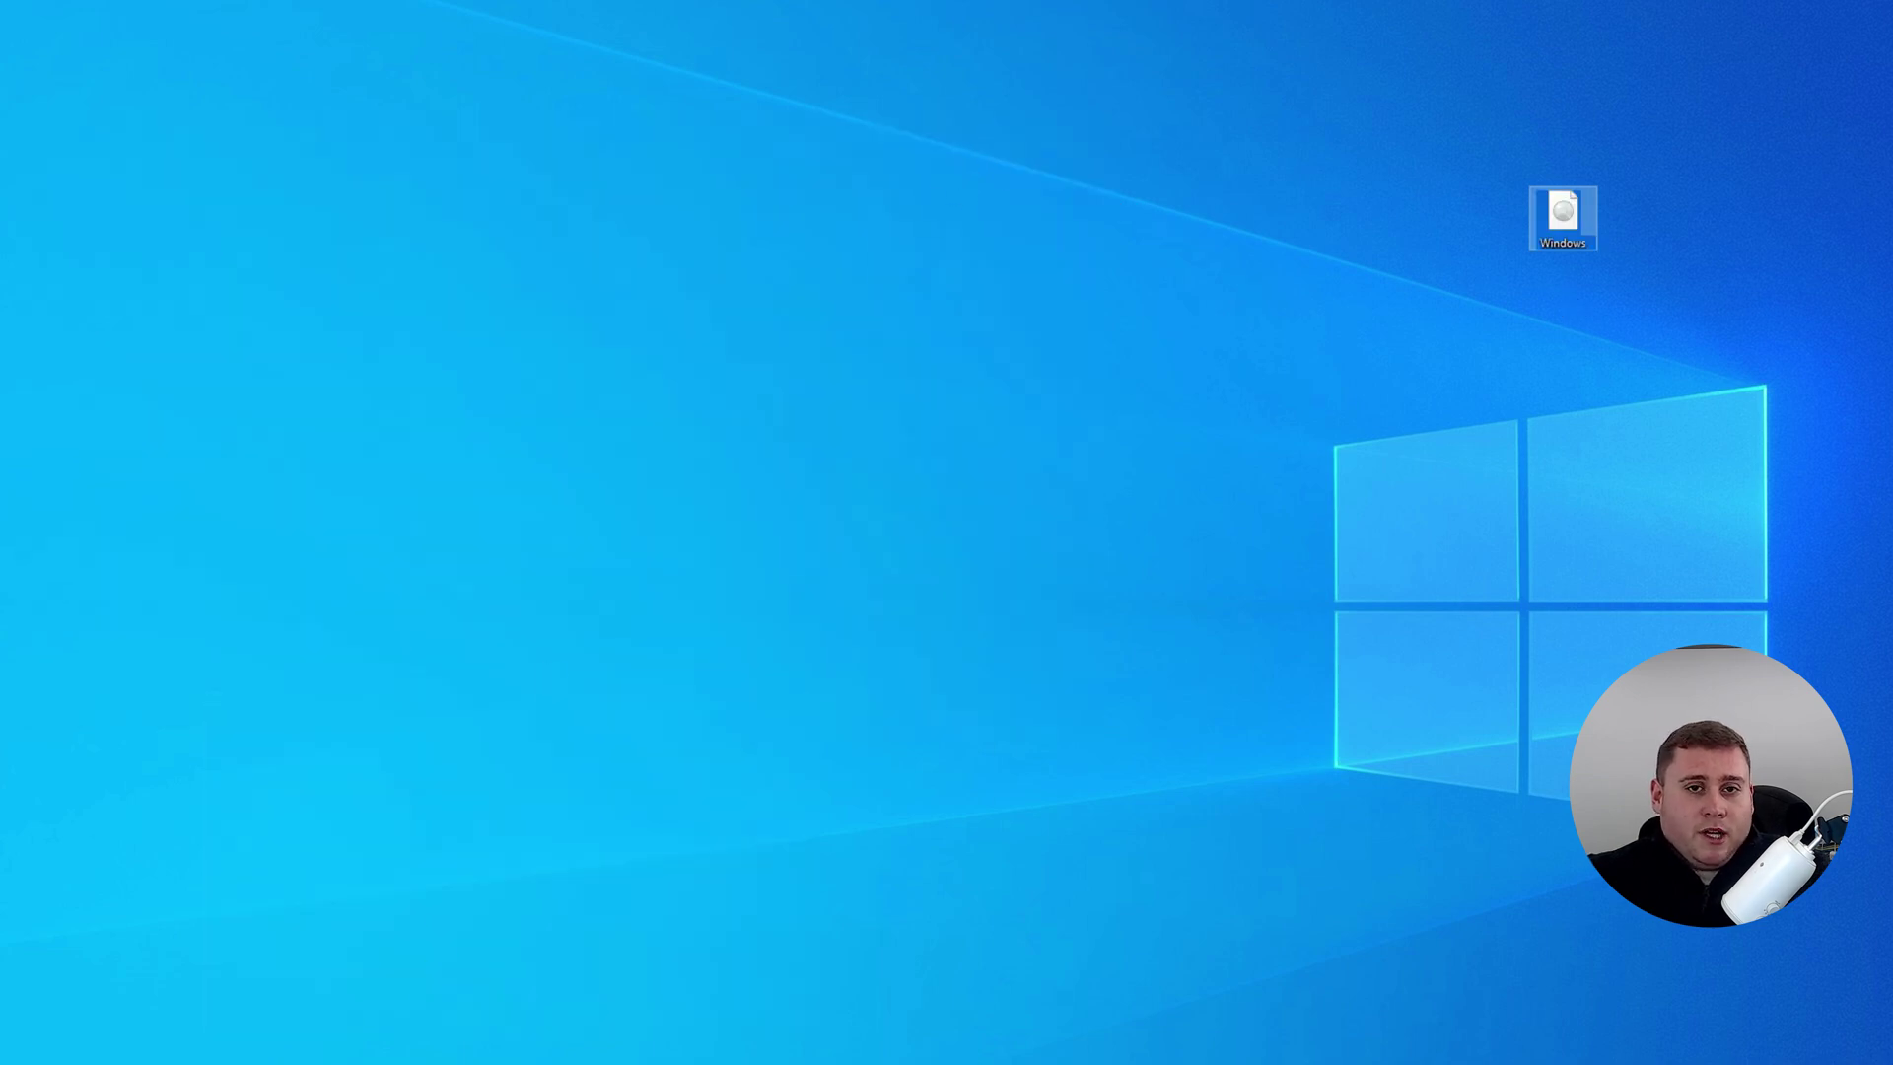
mouse_move(314, 1063)
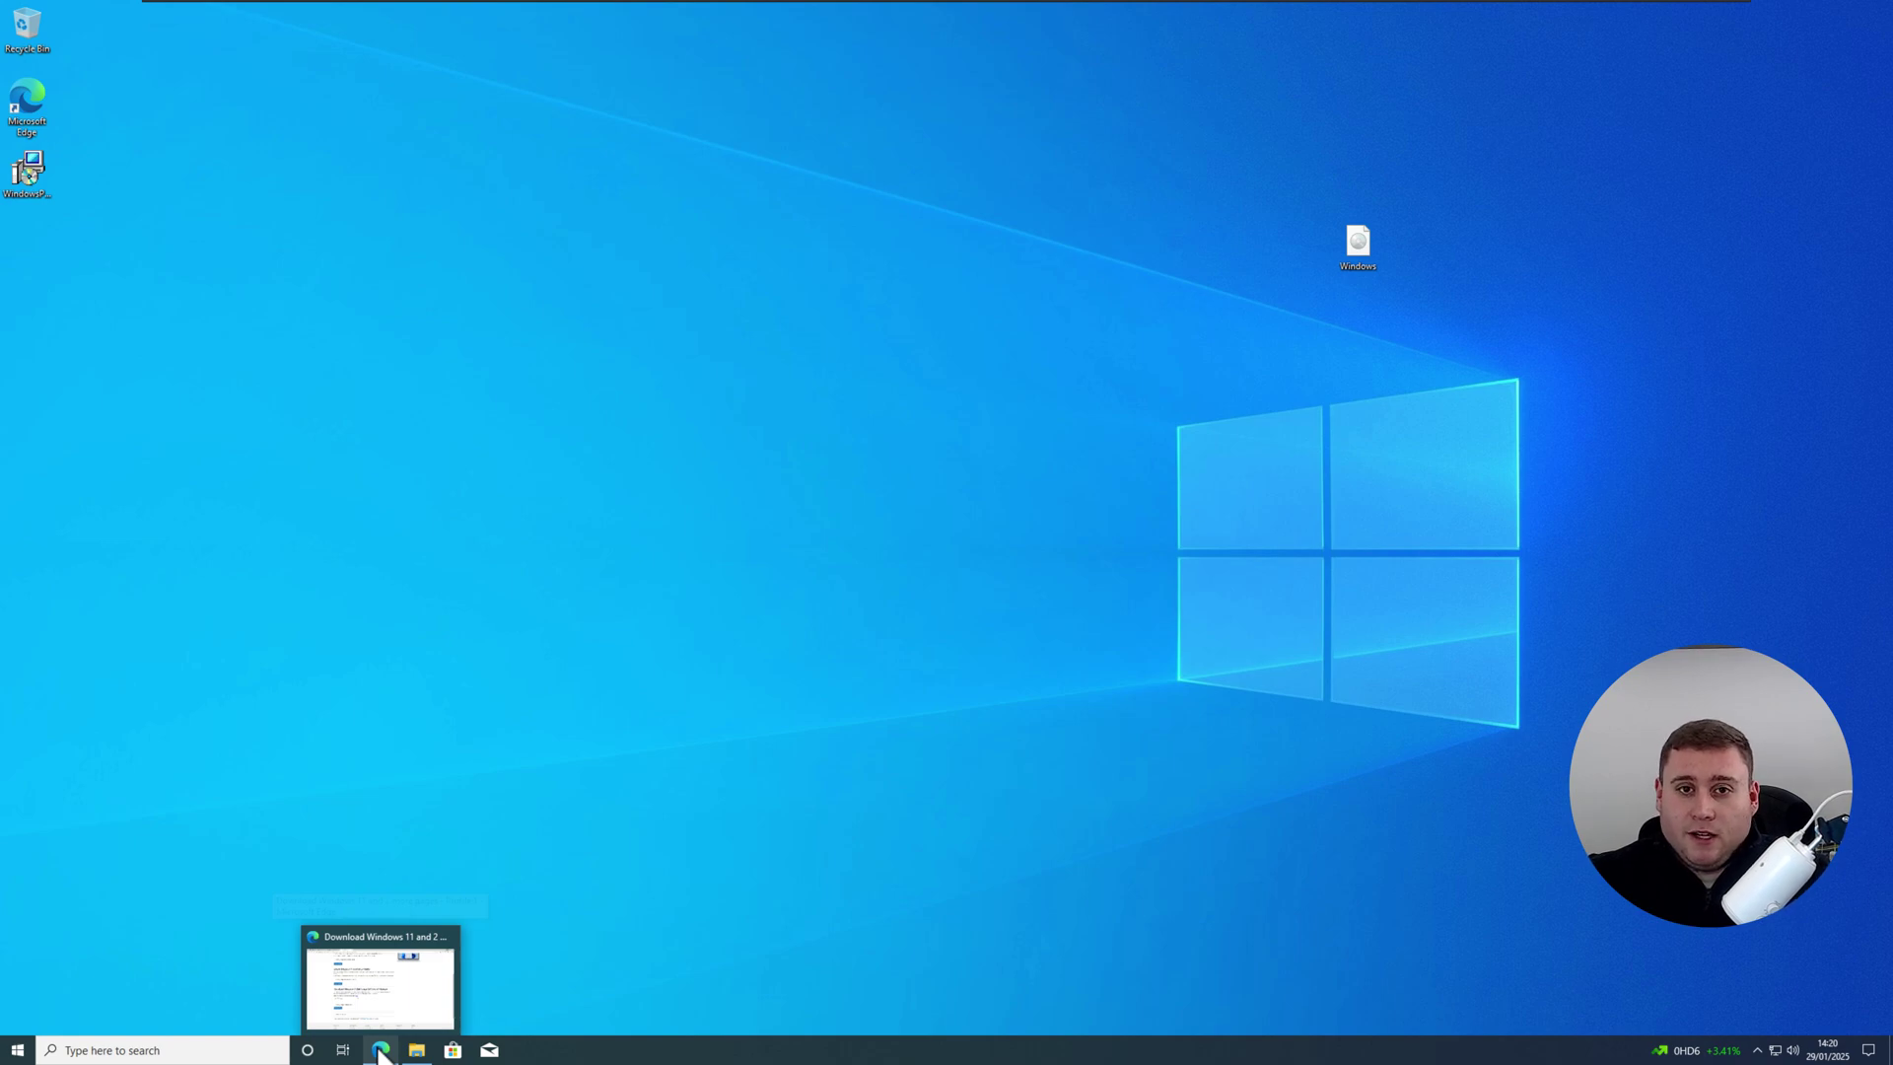
Step: Restore Edge on the Flyby11 GitHub tab and scroll to the README and Releases section
click(392, 1003)
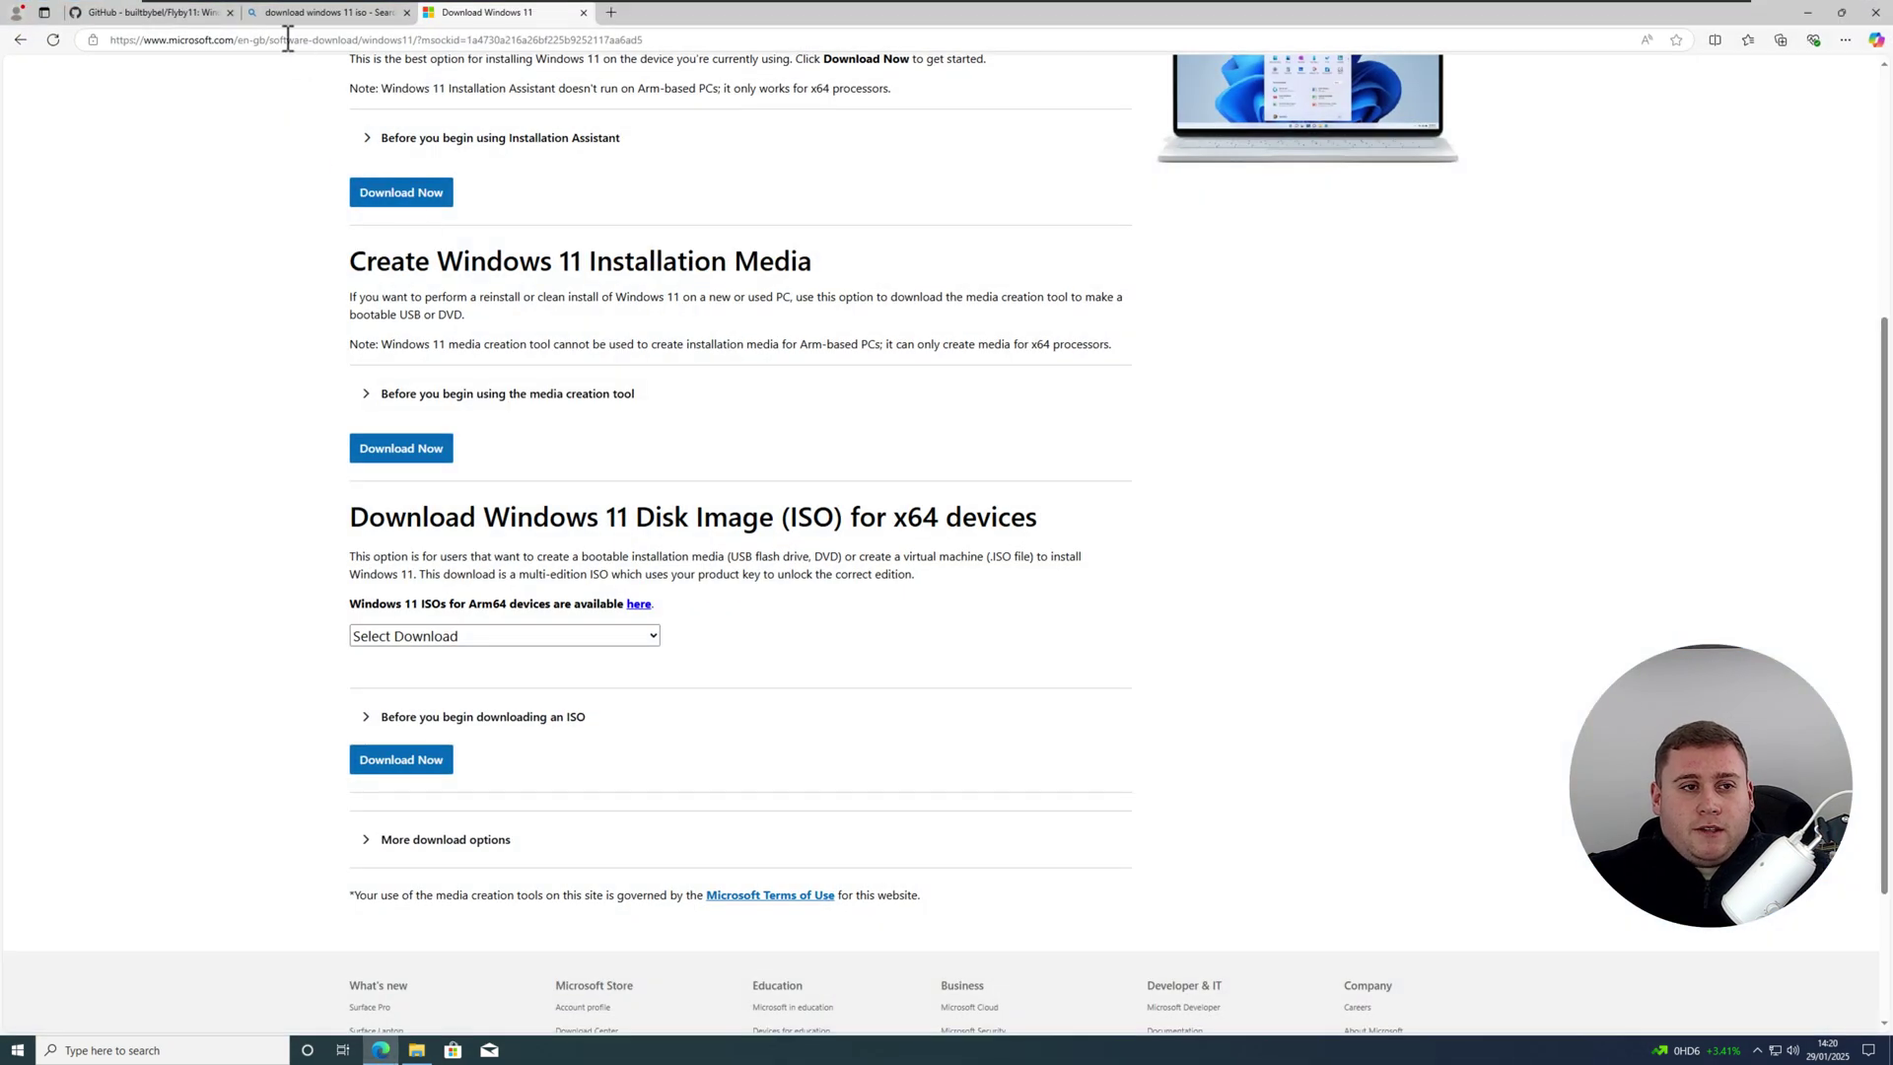
click(178, 18)
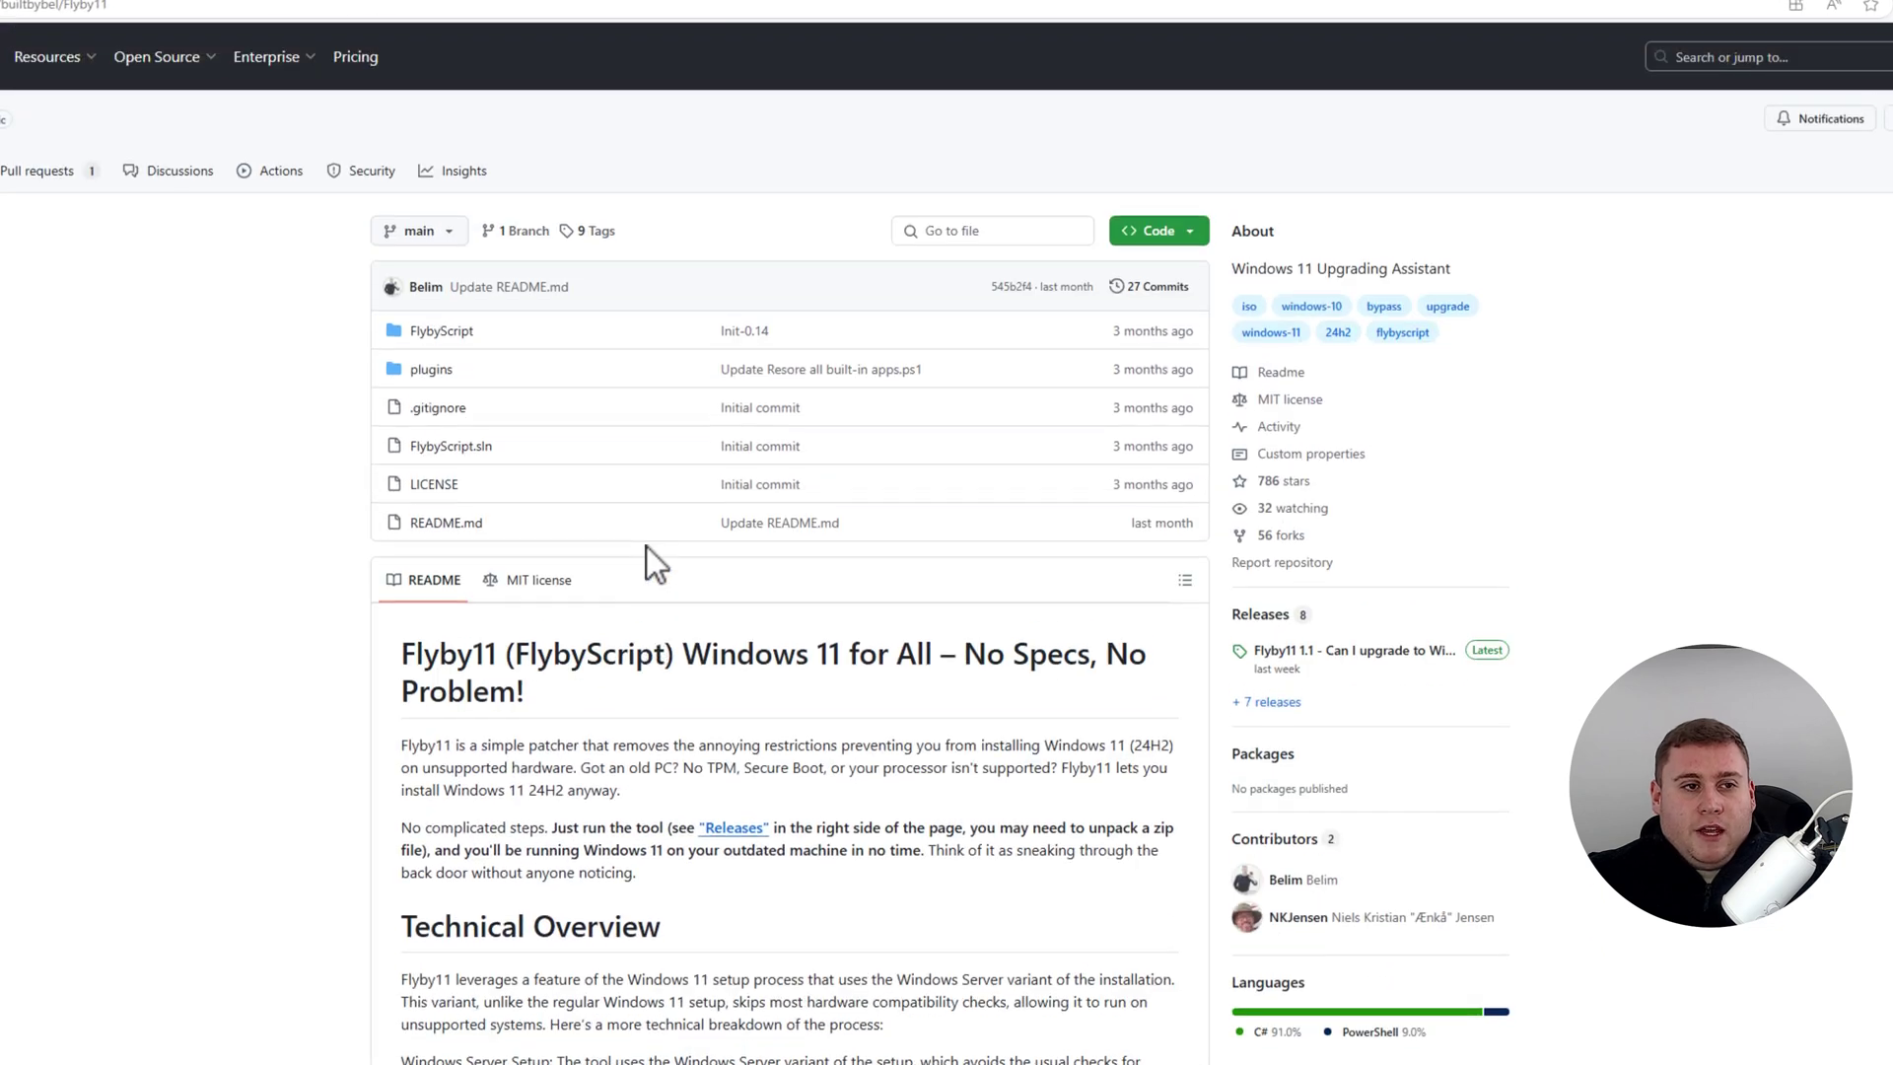
scroll(1163, 560, down, 2)
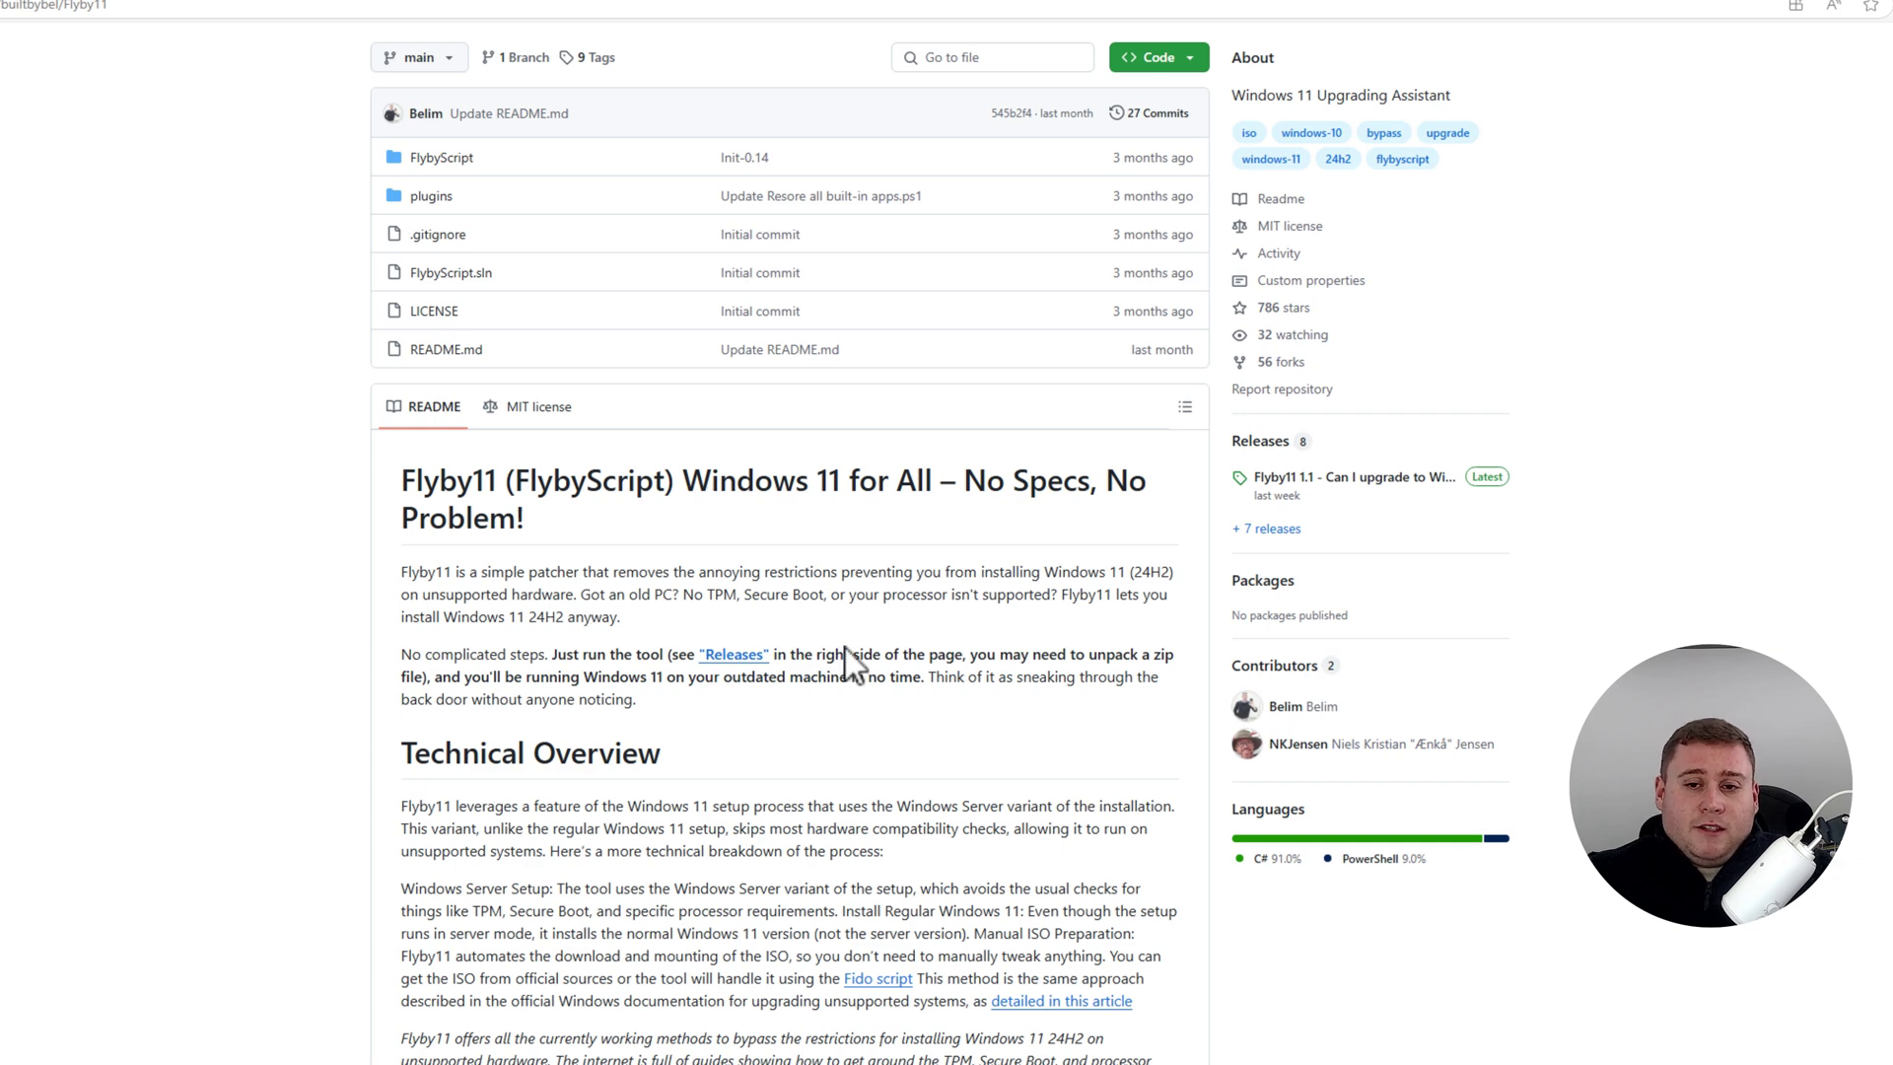
Step: Download Flyby11.exe from the assets of the latest Flyby11 1.1 release
click(1304, 483)
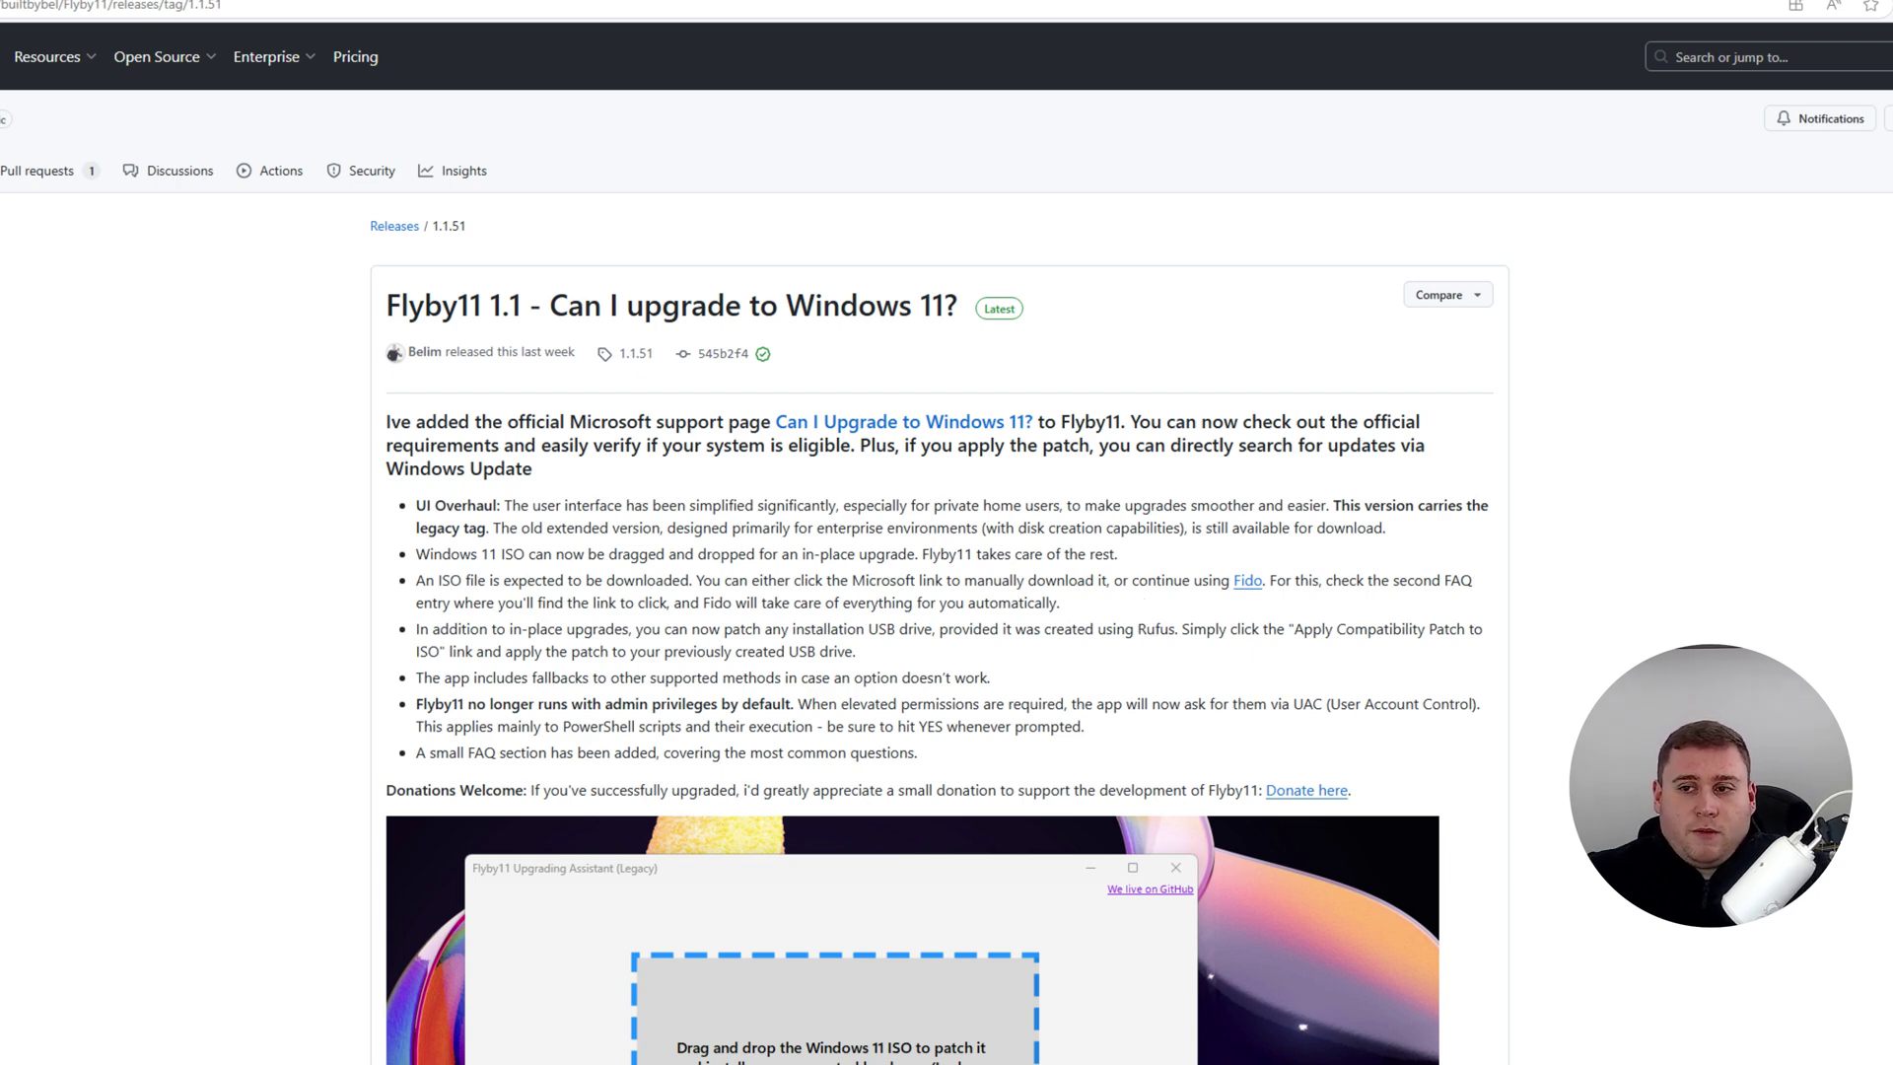
scroll(1881, 374, down, 3)
scroll(1712, 449, down, 5)
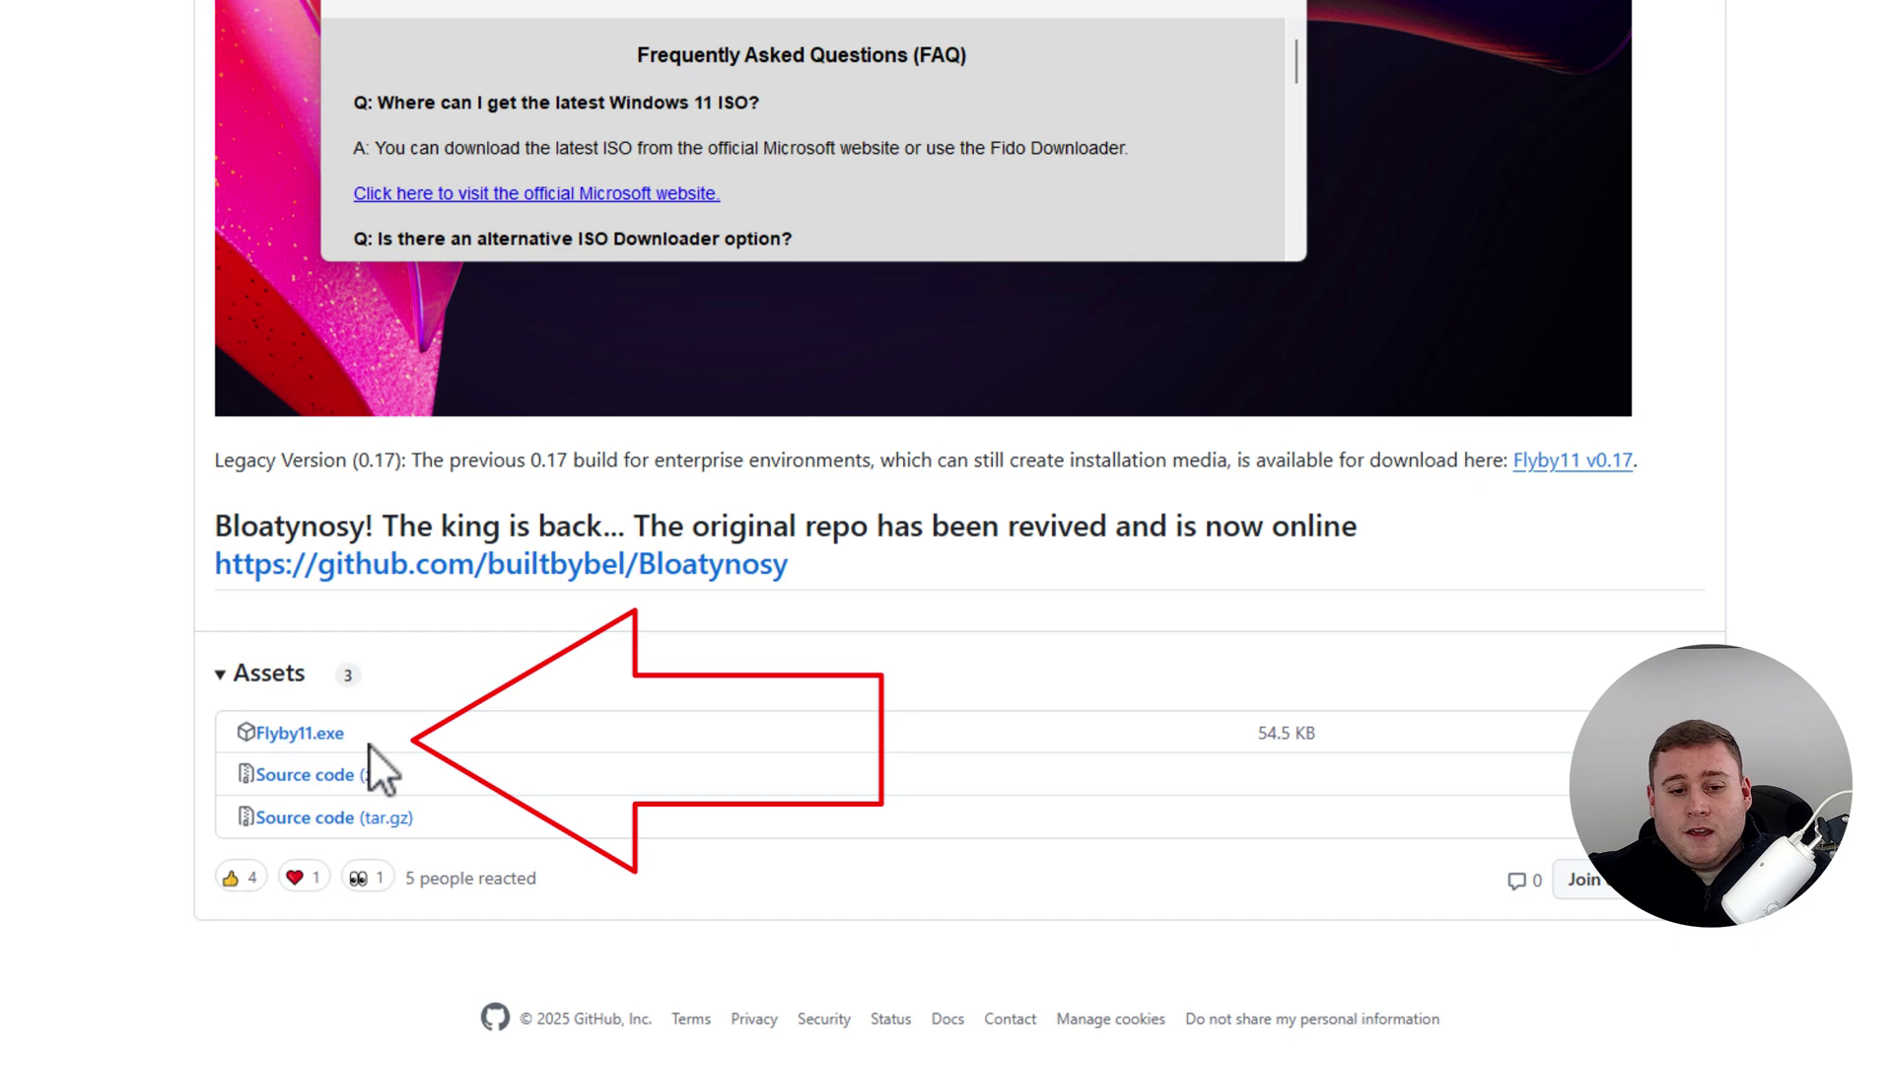
click(331, 735)
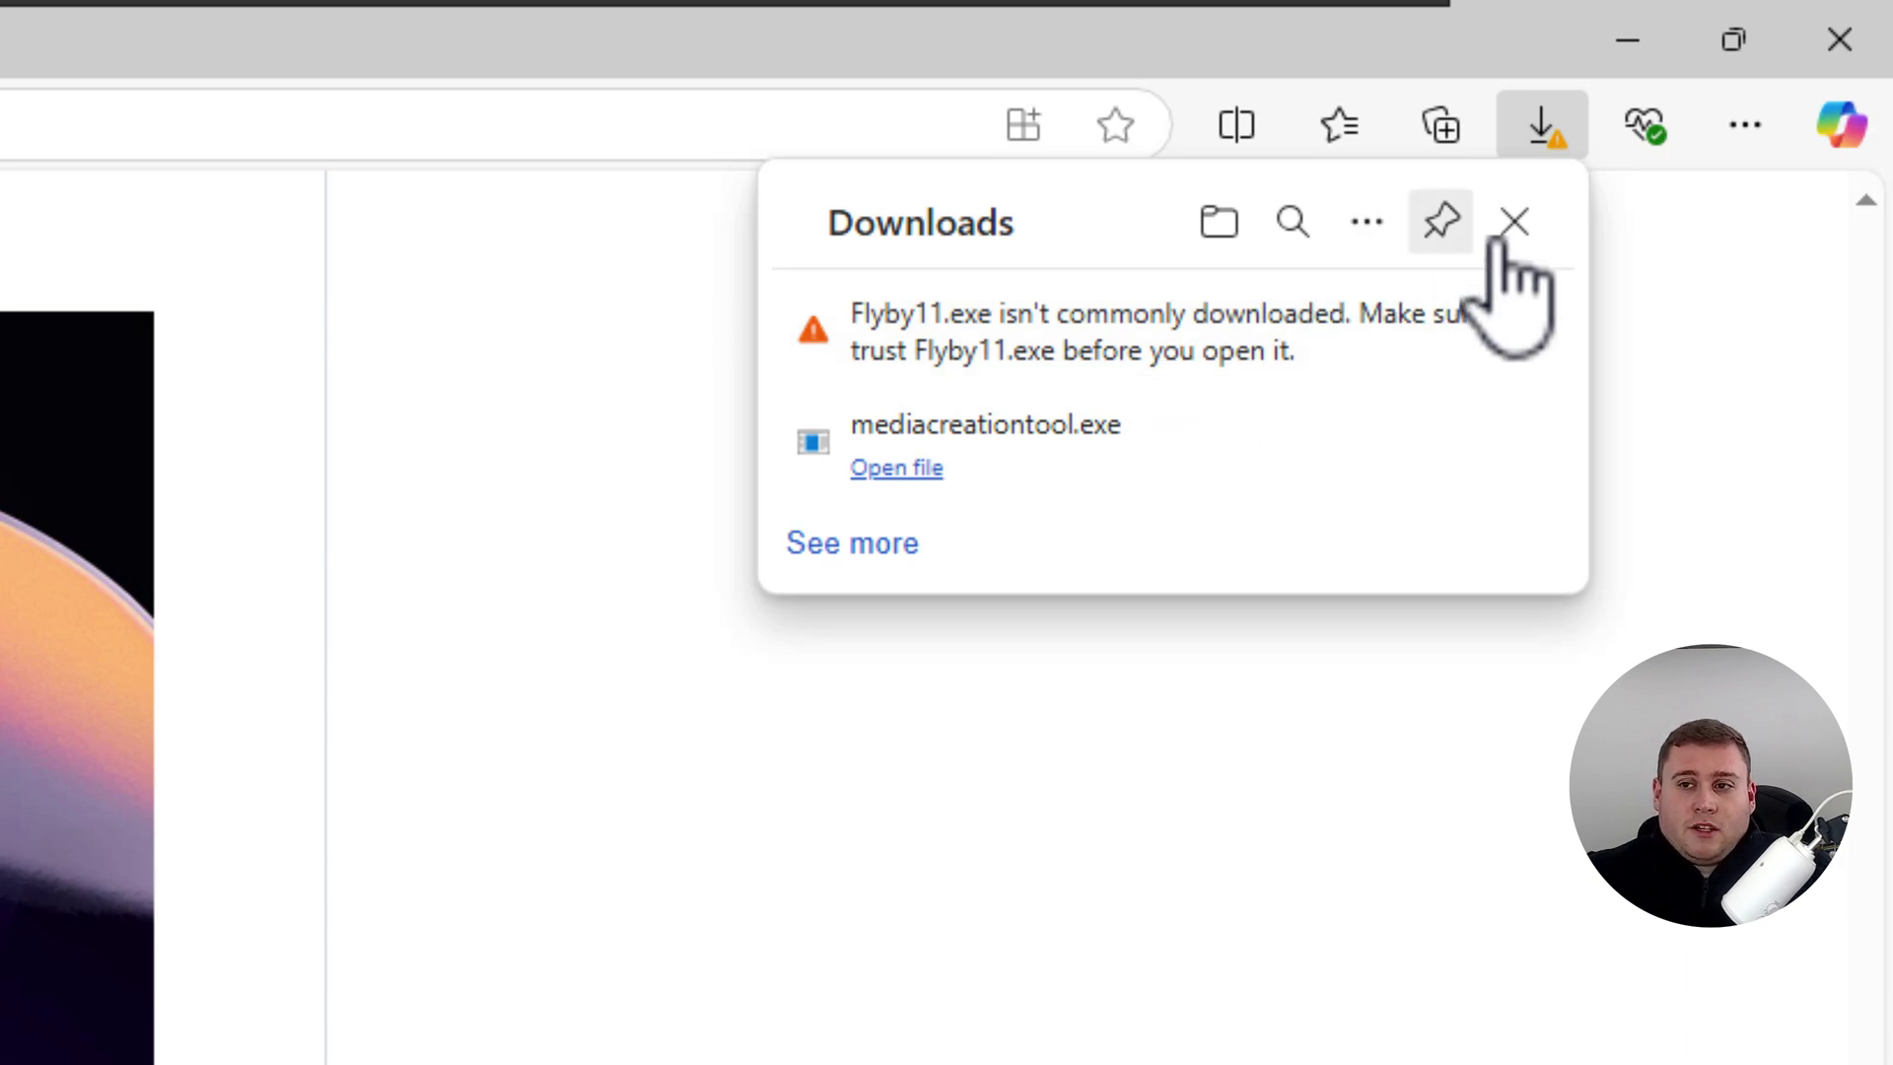
Step: Choose Keep for the flagged Flyby11.exe download, then Keep anyway in the SmartScreen warning
click(1498, 331)
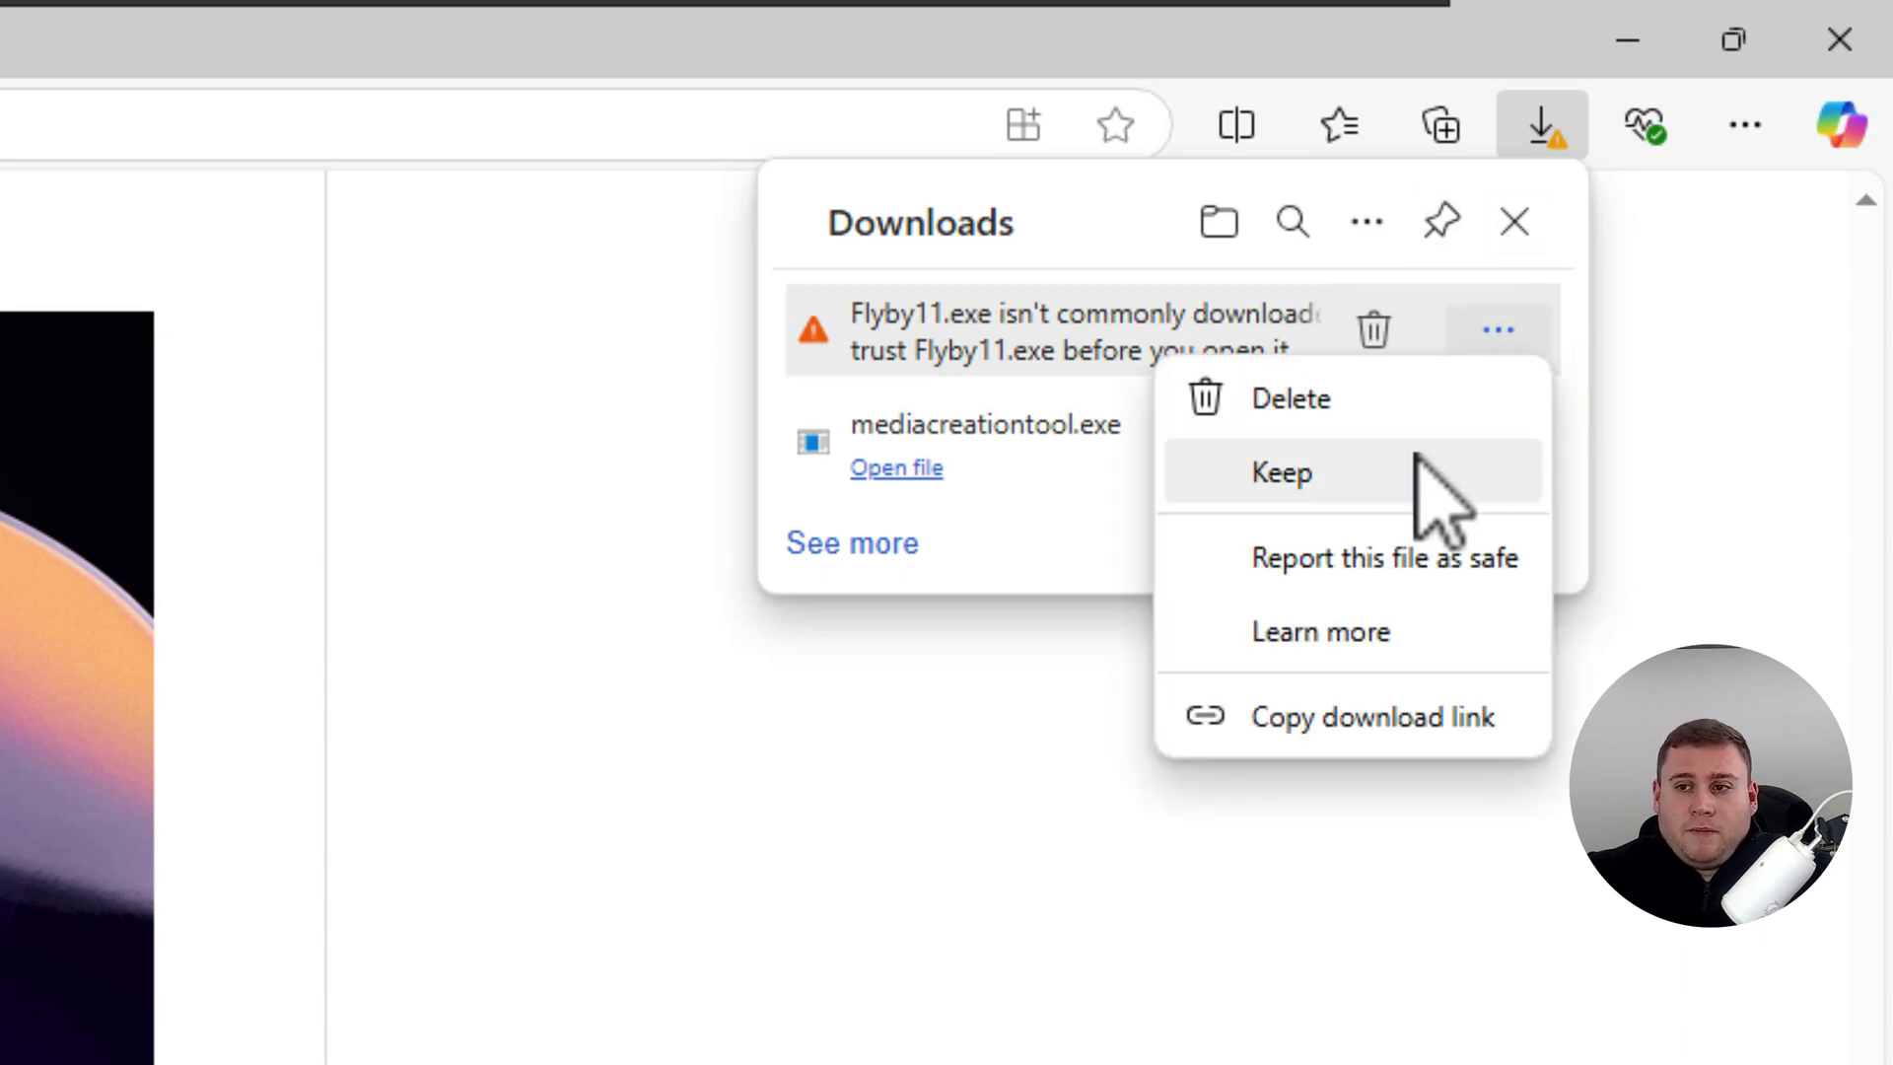
click(1286, 477)
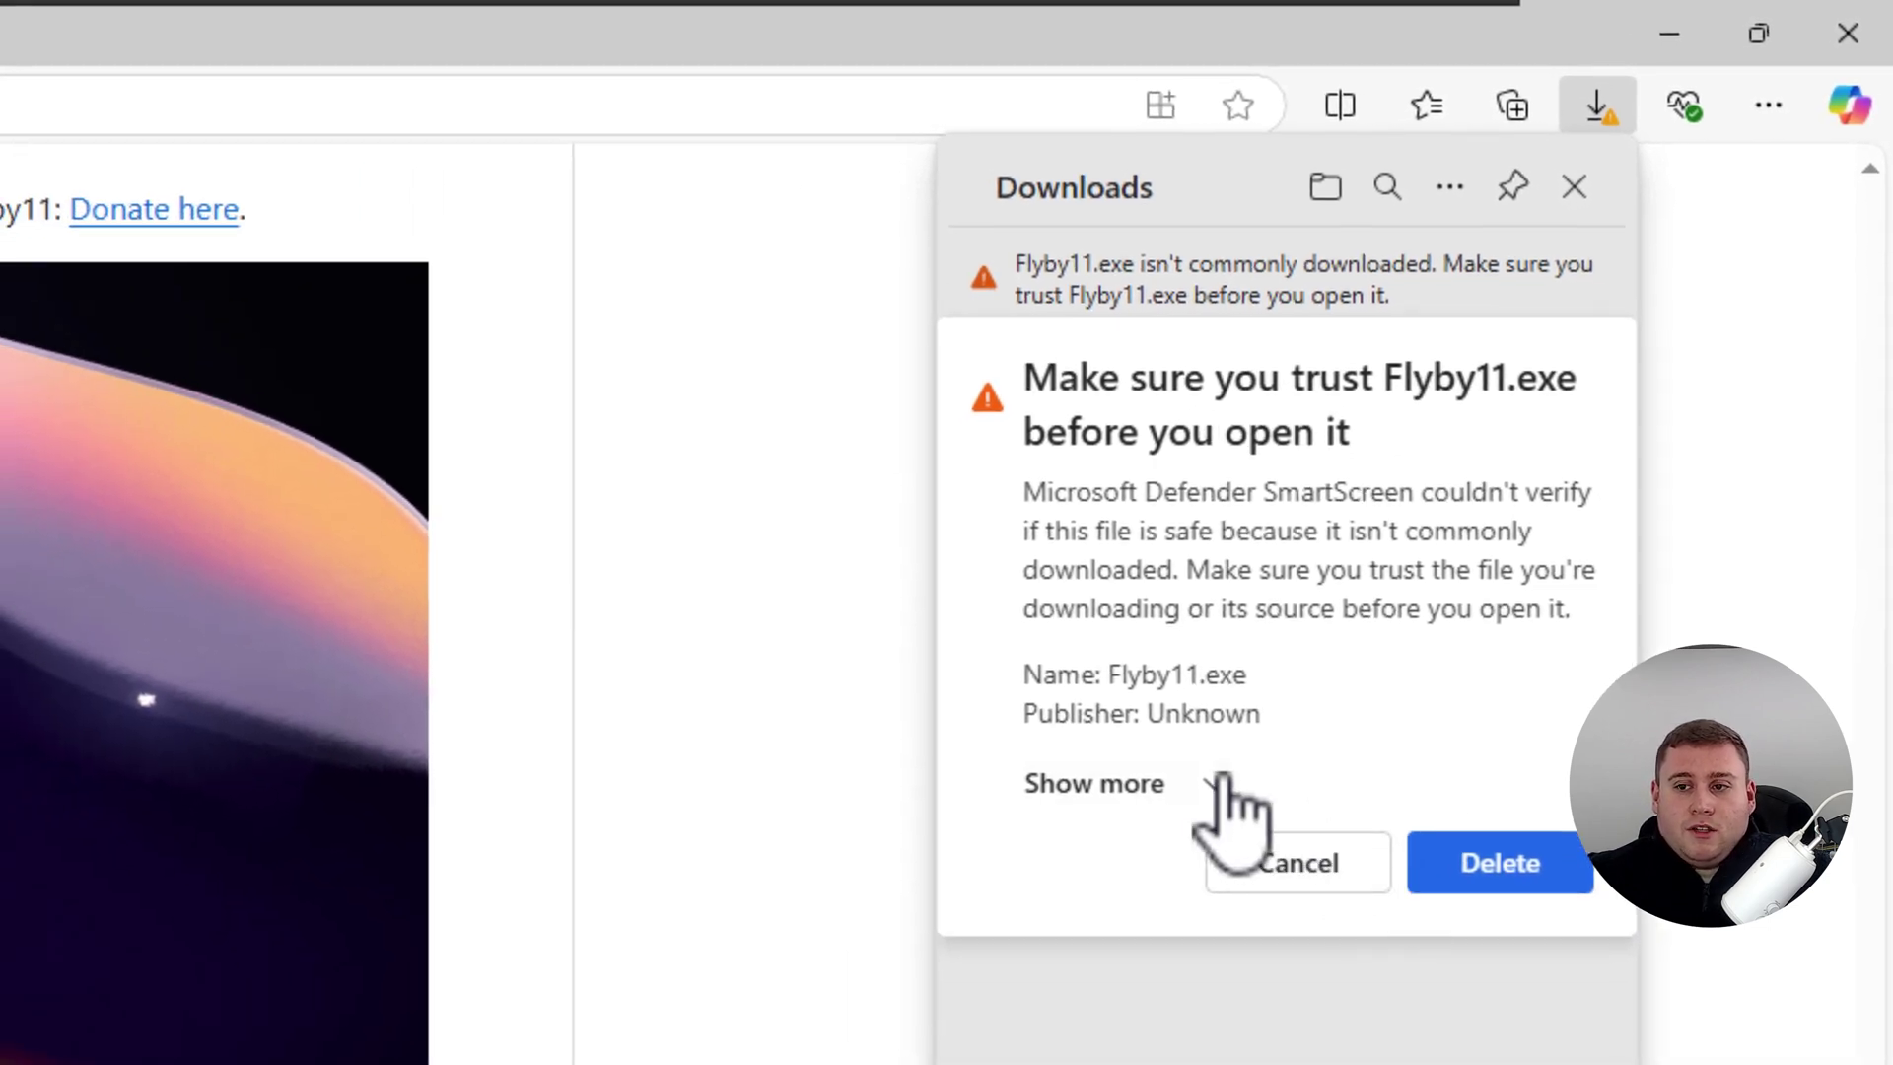
click(1134, 788)
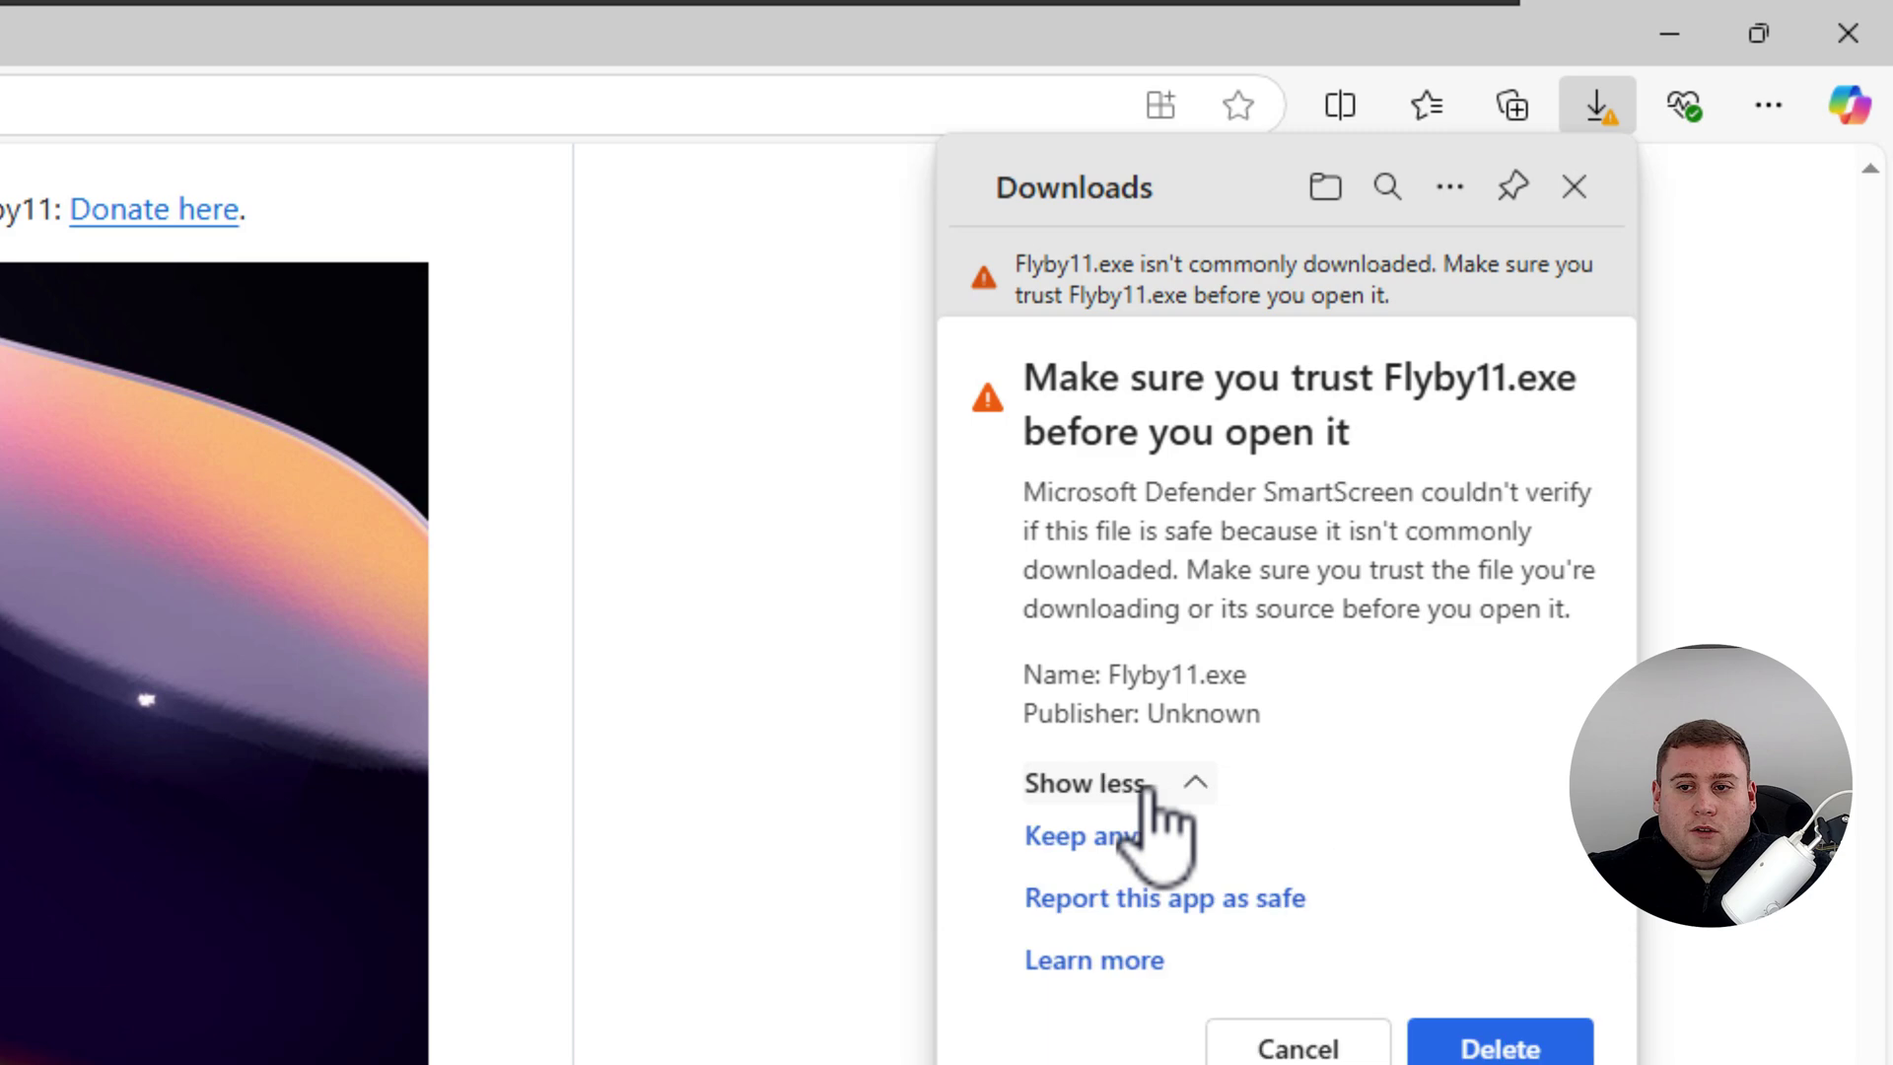
click(1108, 836)
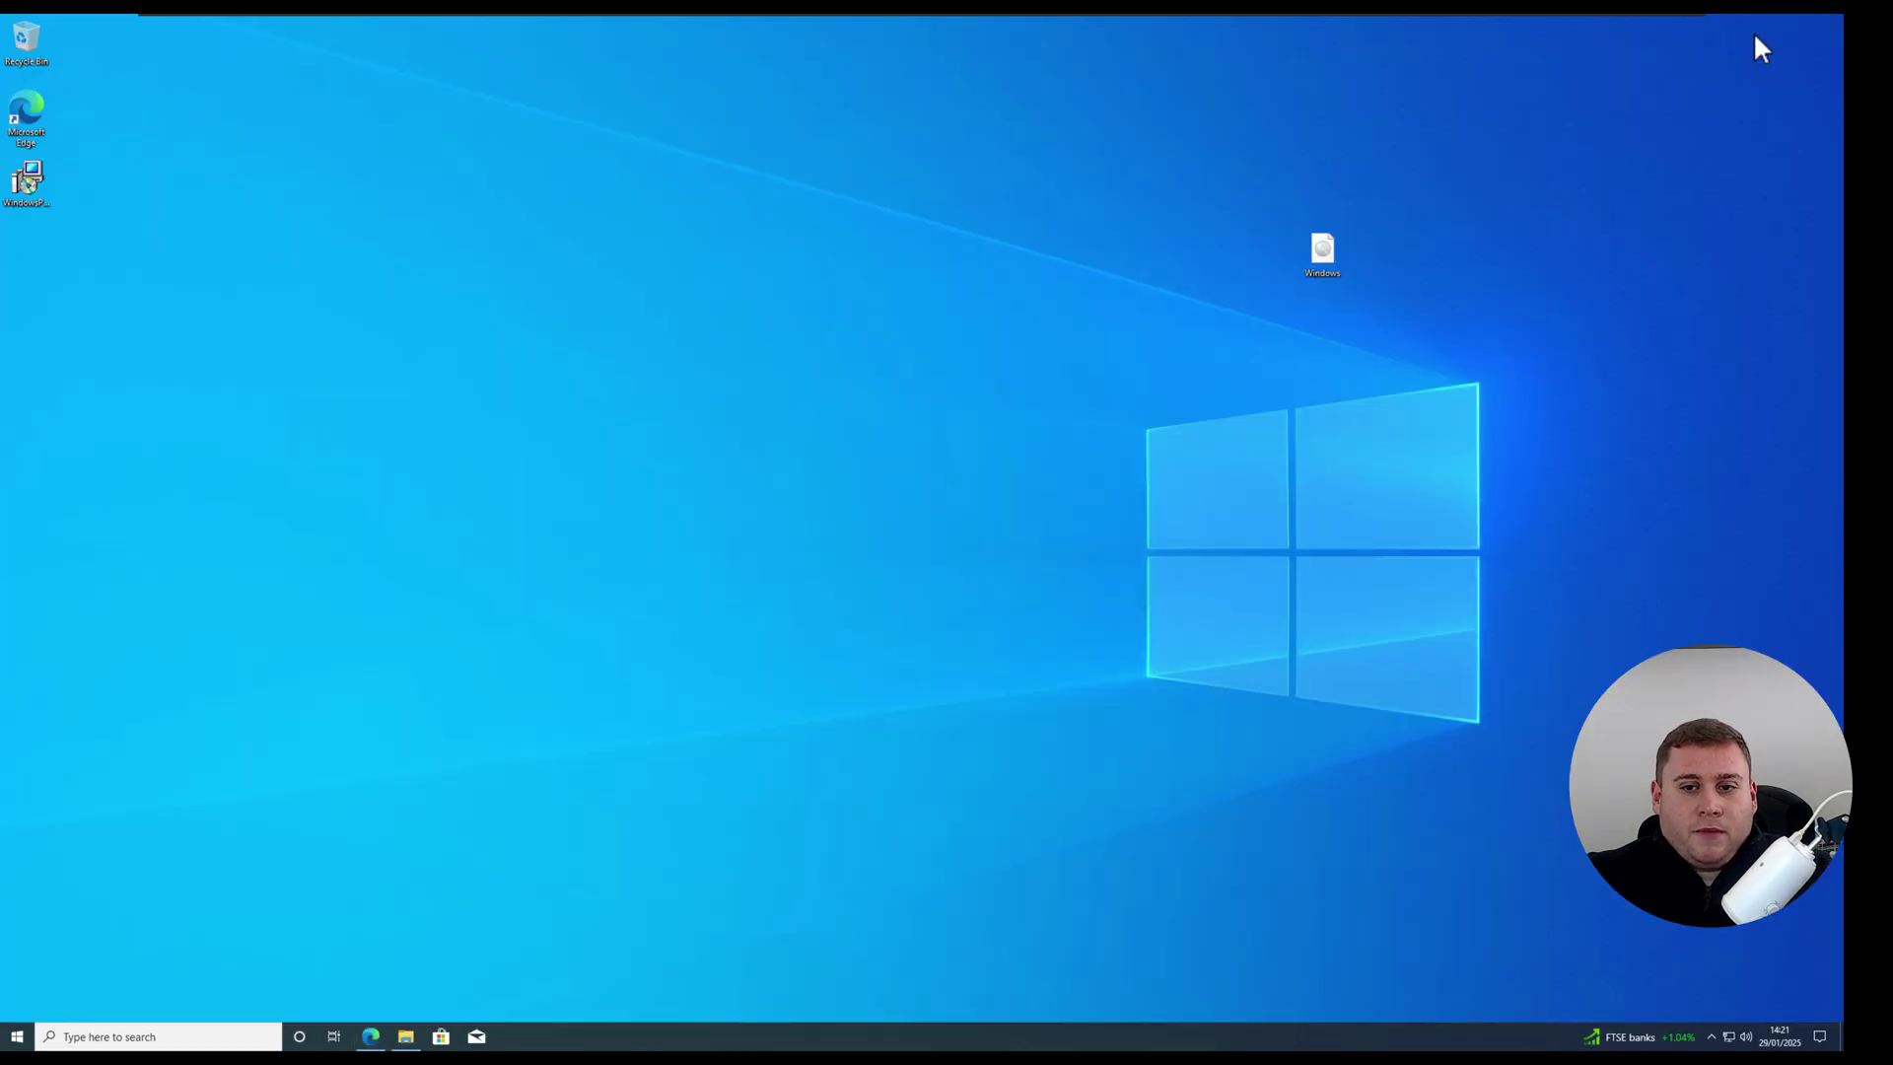
Step: Drag Flyby11 from the Downloads folder onto the desktop beside the Windows disc image
click(405, 1036)
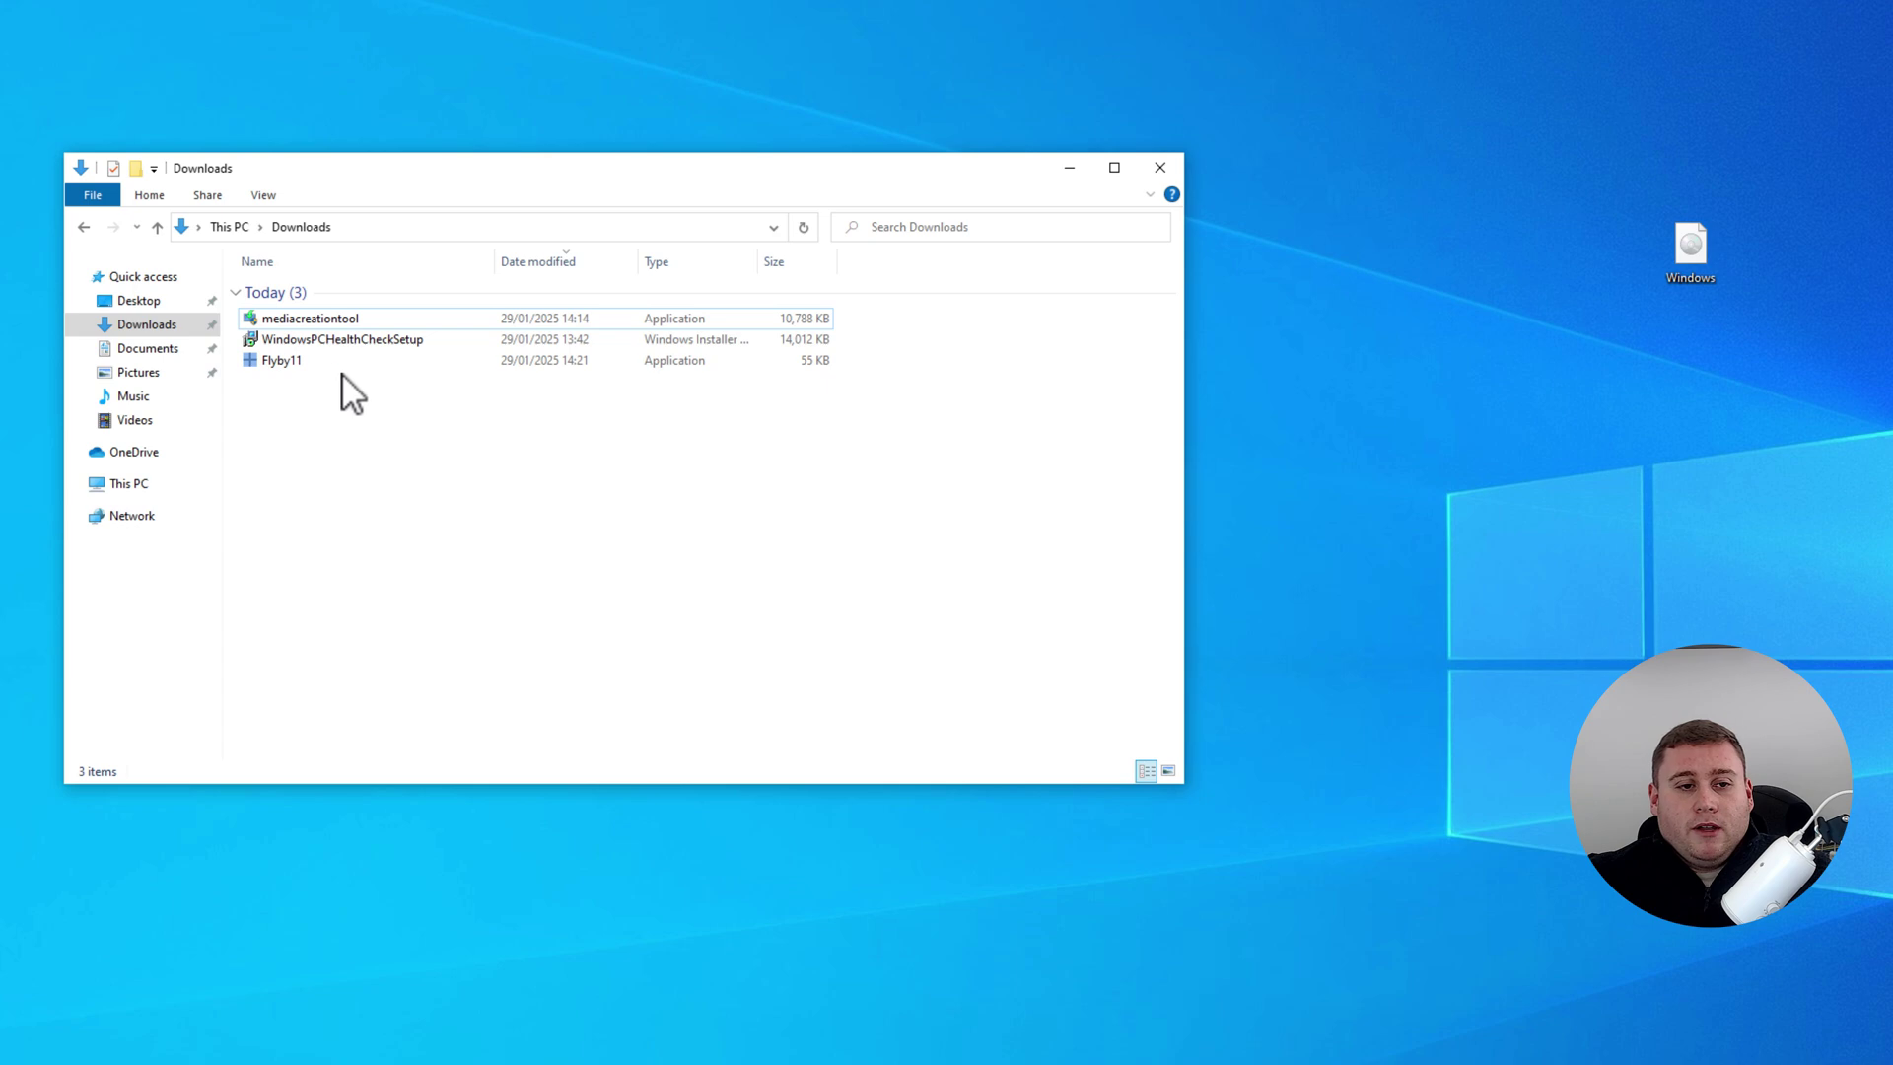
click(293, 362)
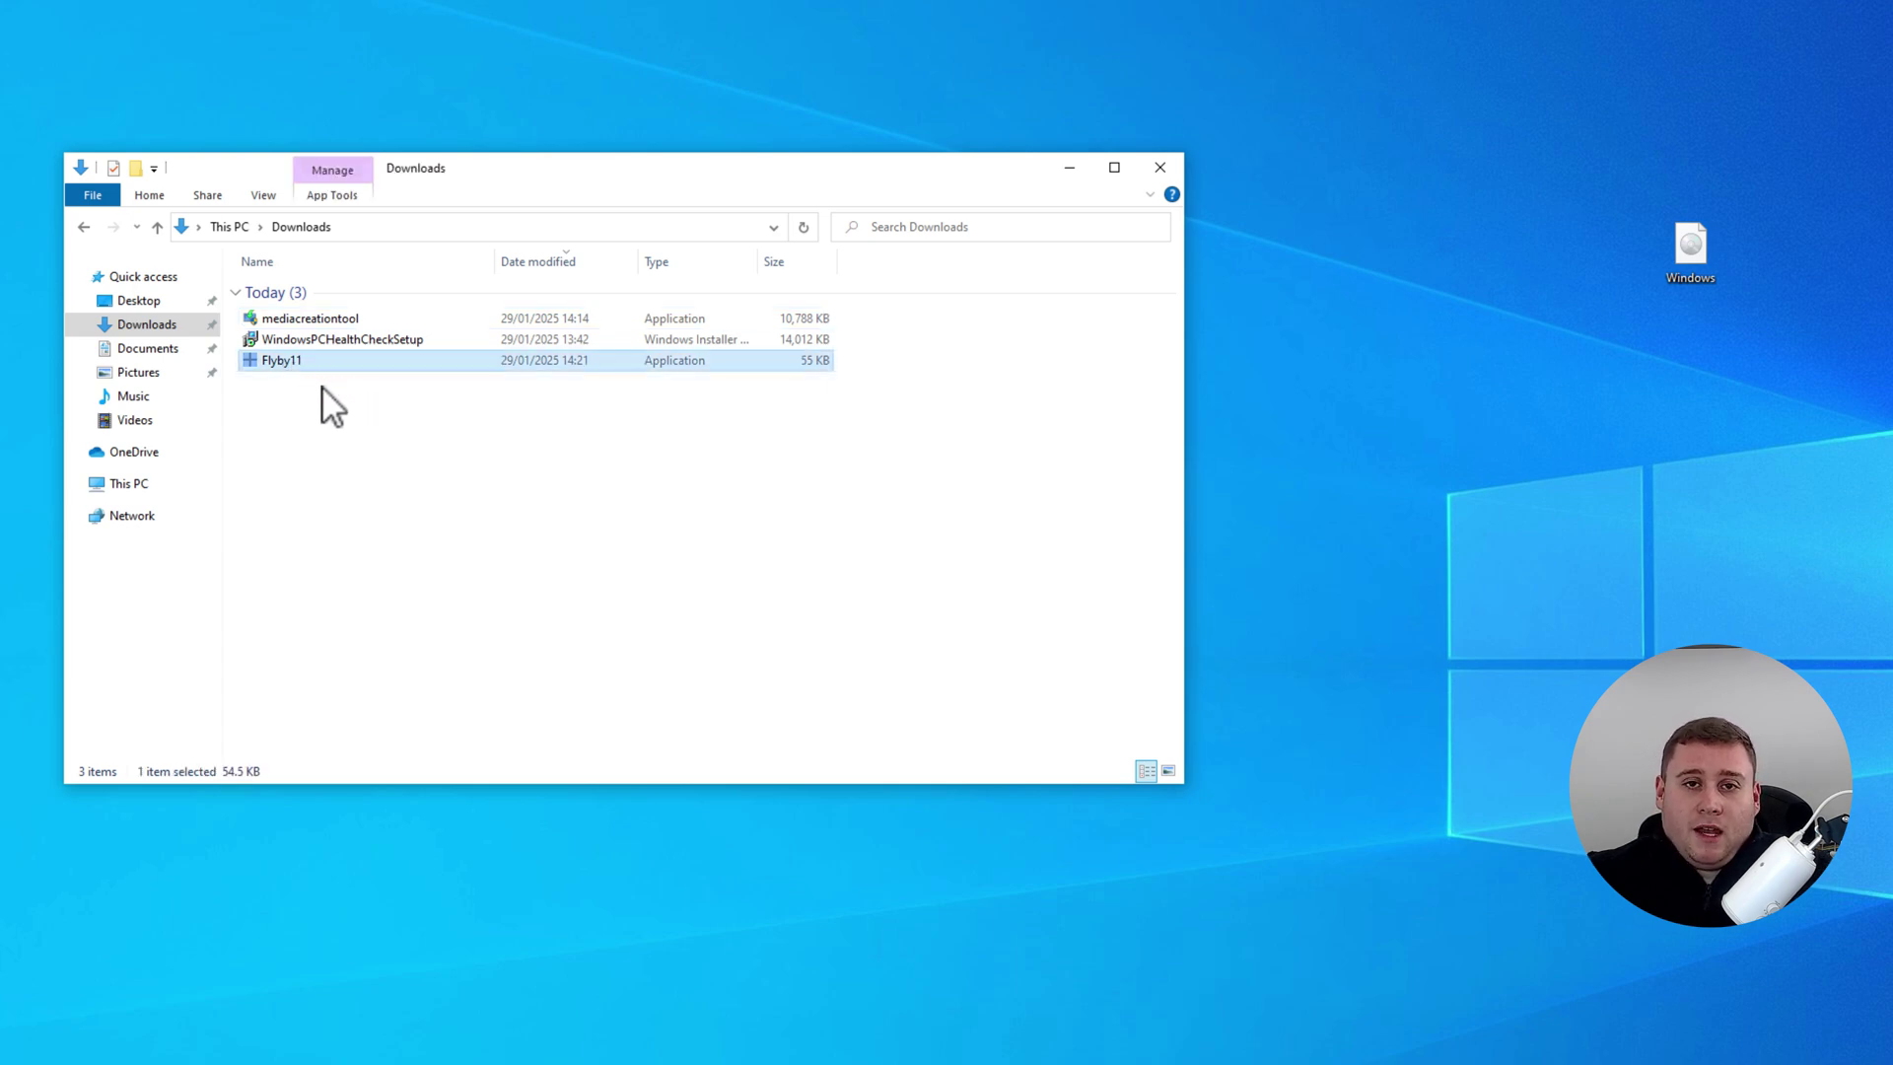
drag(286, 355, 1593, 274)
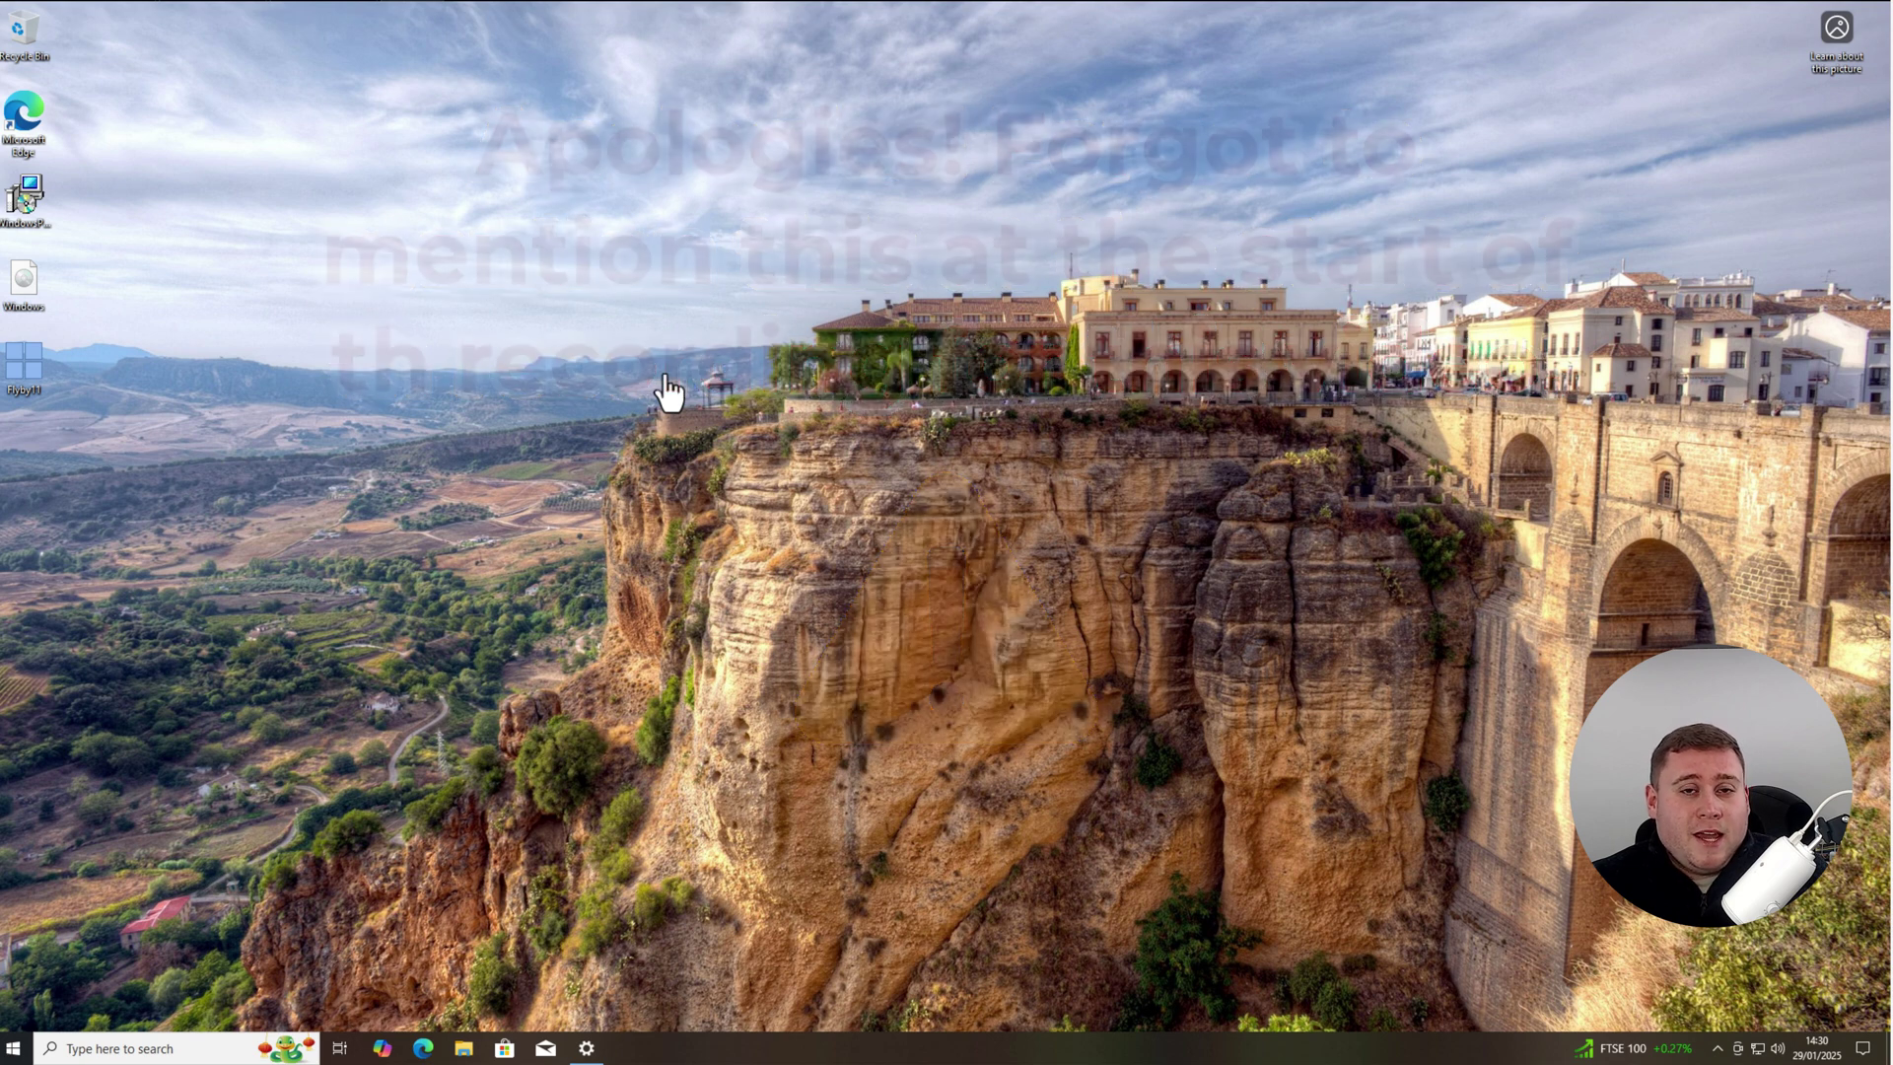
Step: Open Windows Update from the Start menu to check for updates
click(18, 1051)
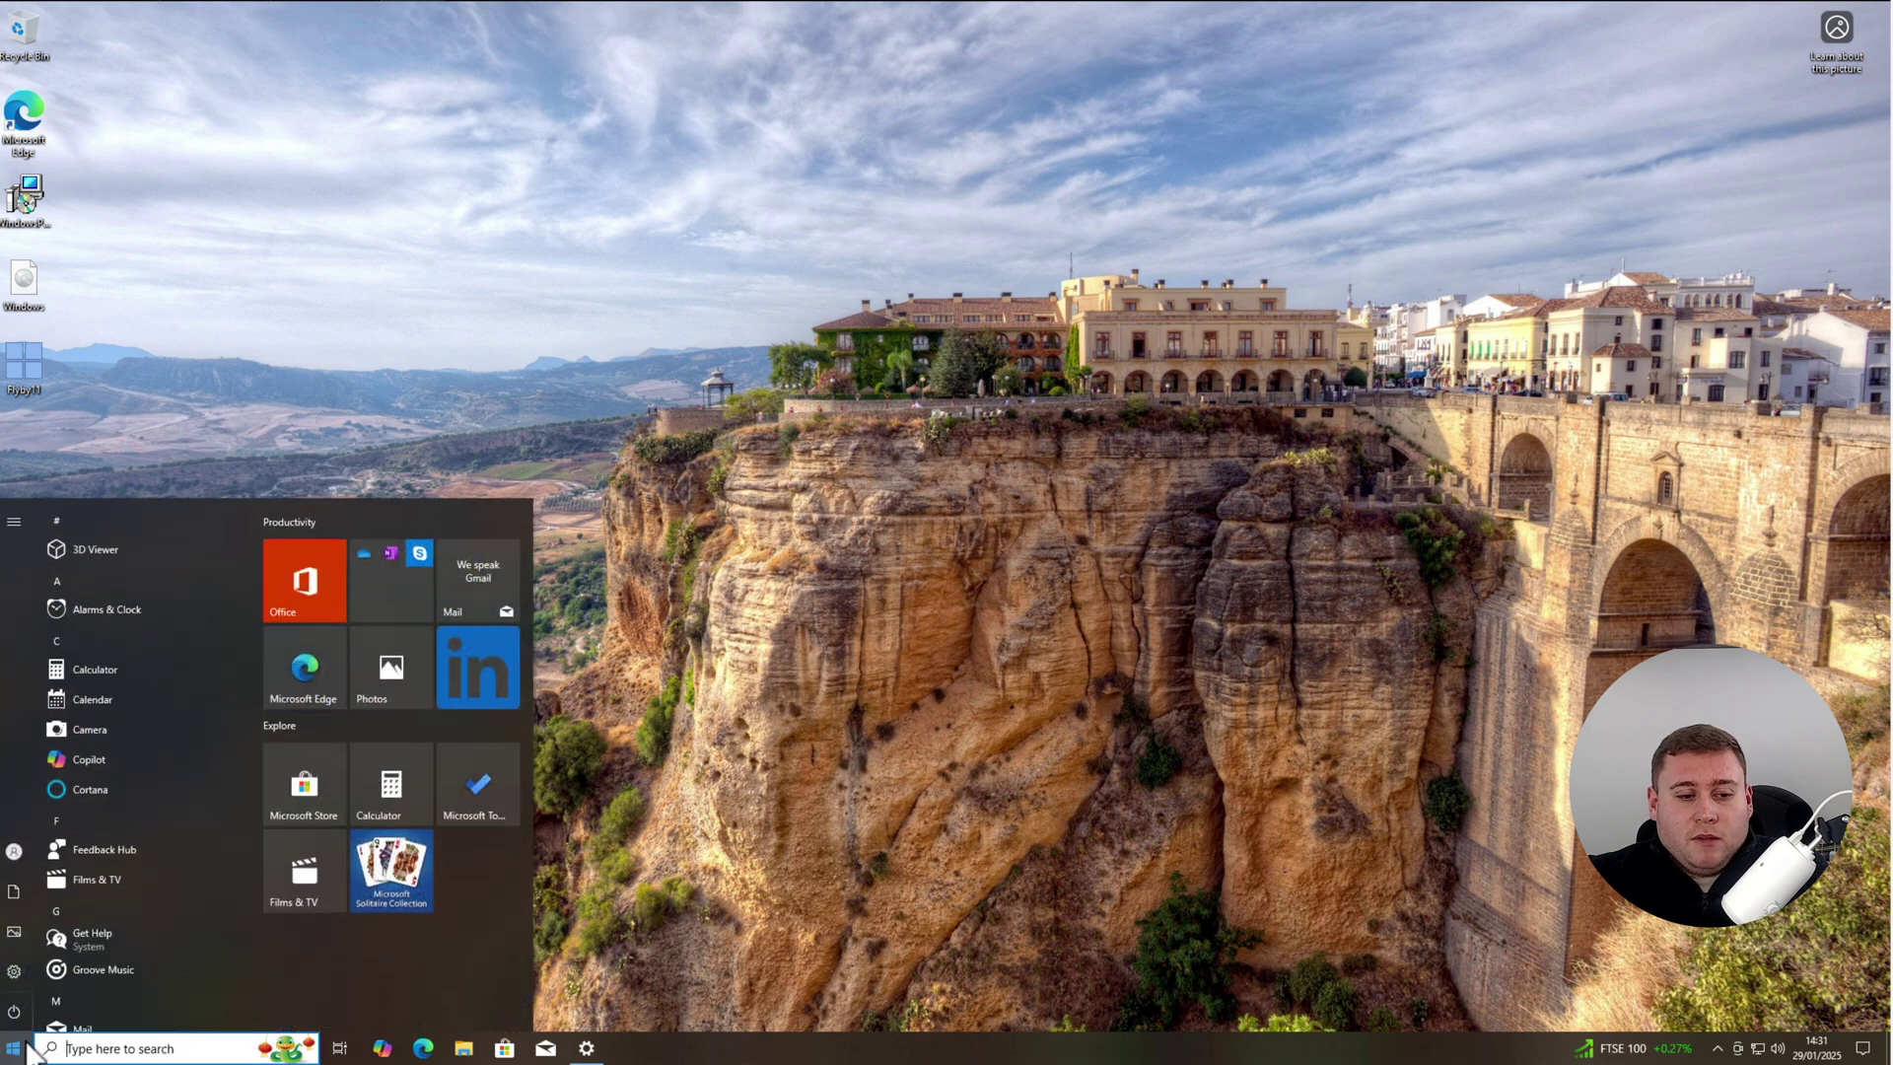
click(22, 976)
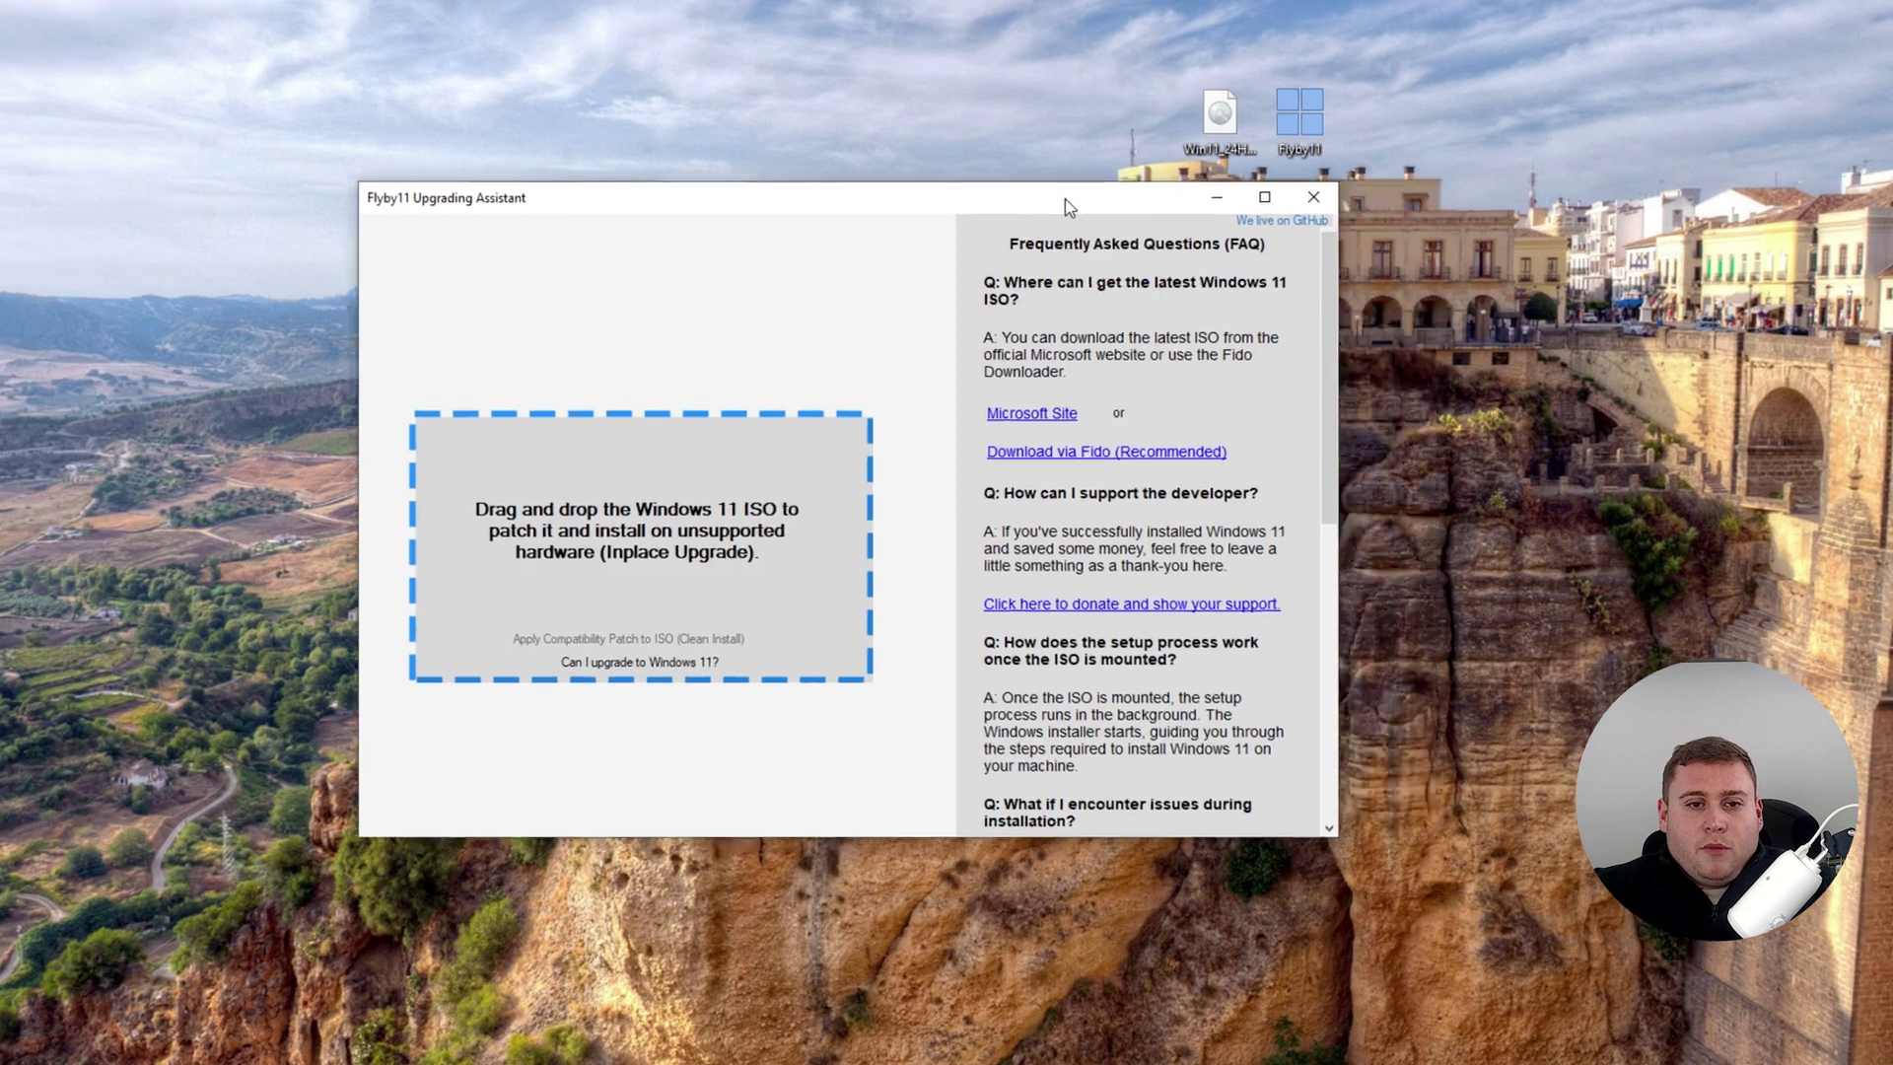
Step: Reposition the Flyby11 window and drop the Windows 11 ISO from the desktop into it
drag(1064, 198, 855, 152)
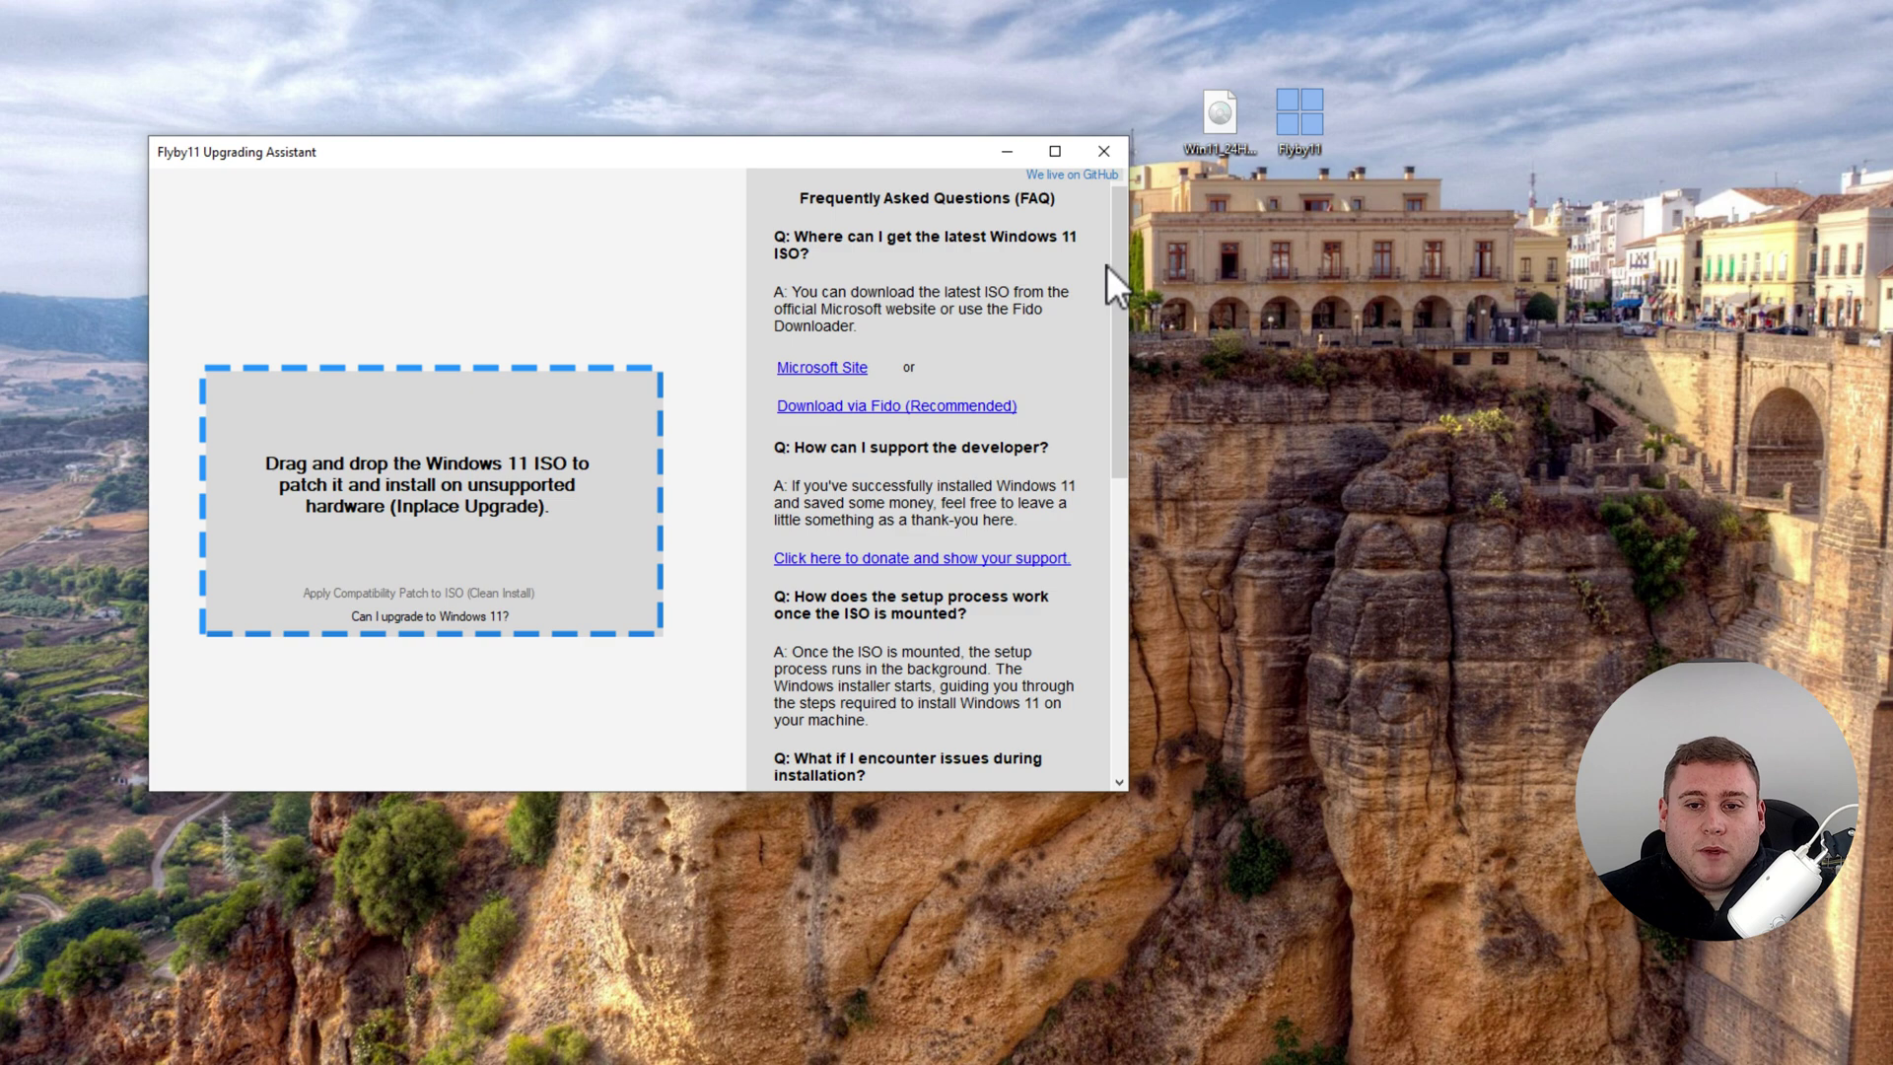
drag(895, 156, 903, 78)
click(1224, 178)
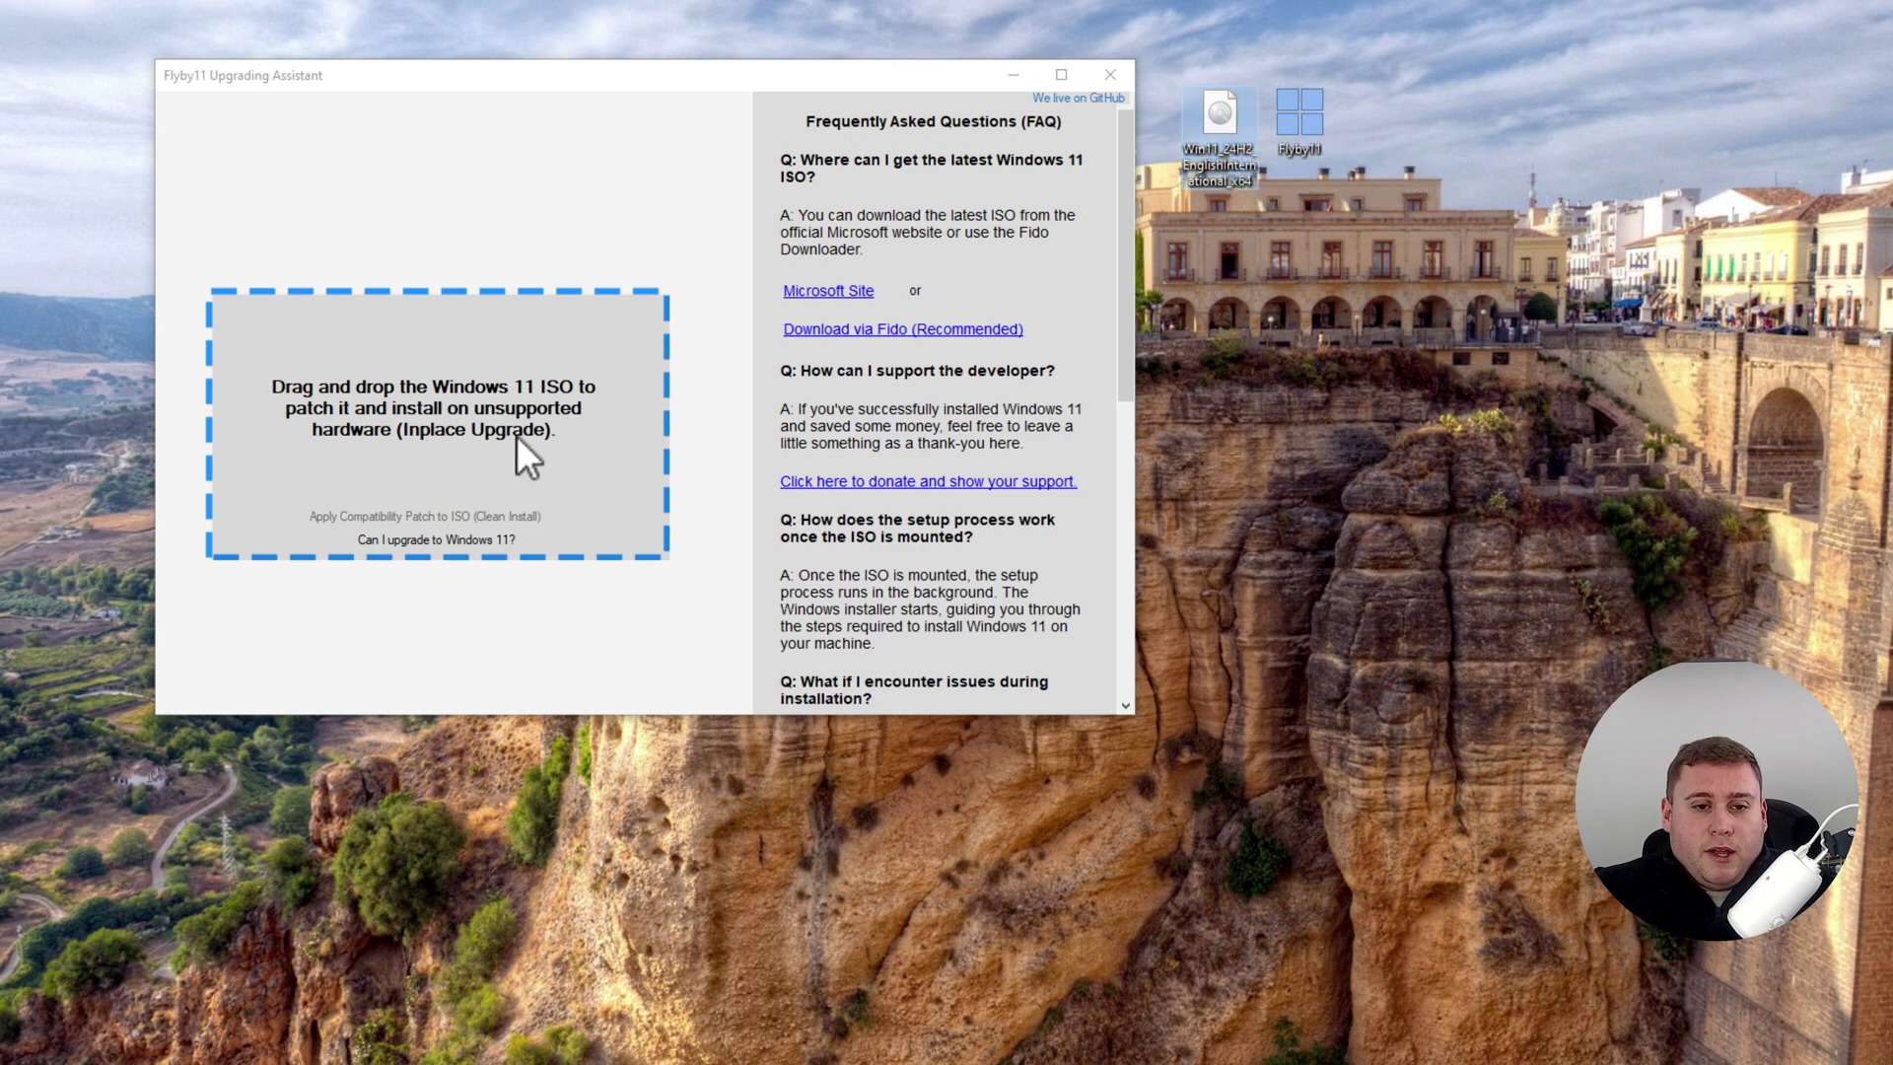
drag(1194, 146, 474, 396)
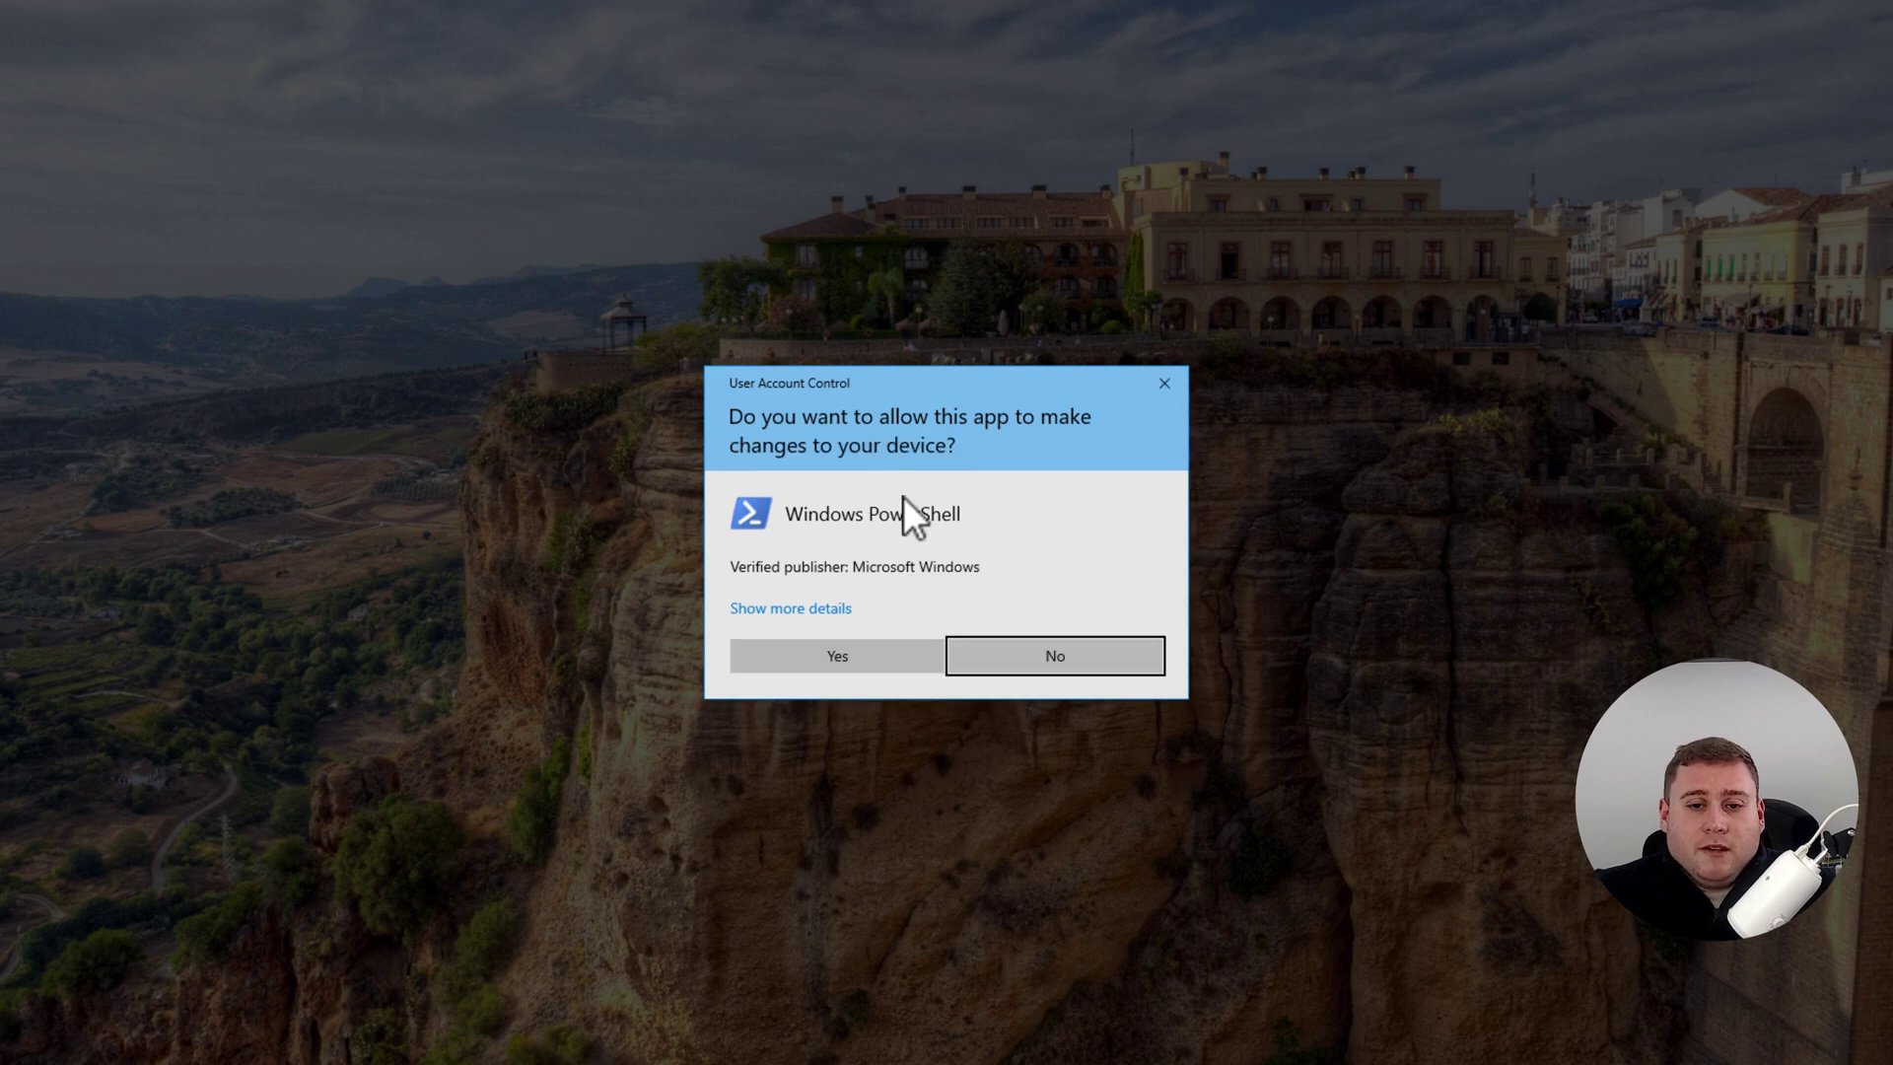
Step: Allow PowerShell changes and dismiss Flyby11's success message, bringing Windows Server Setup into view
click(836, 655)
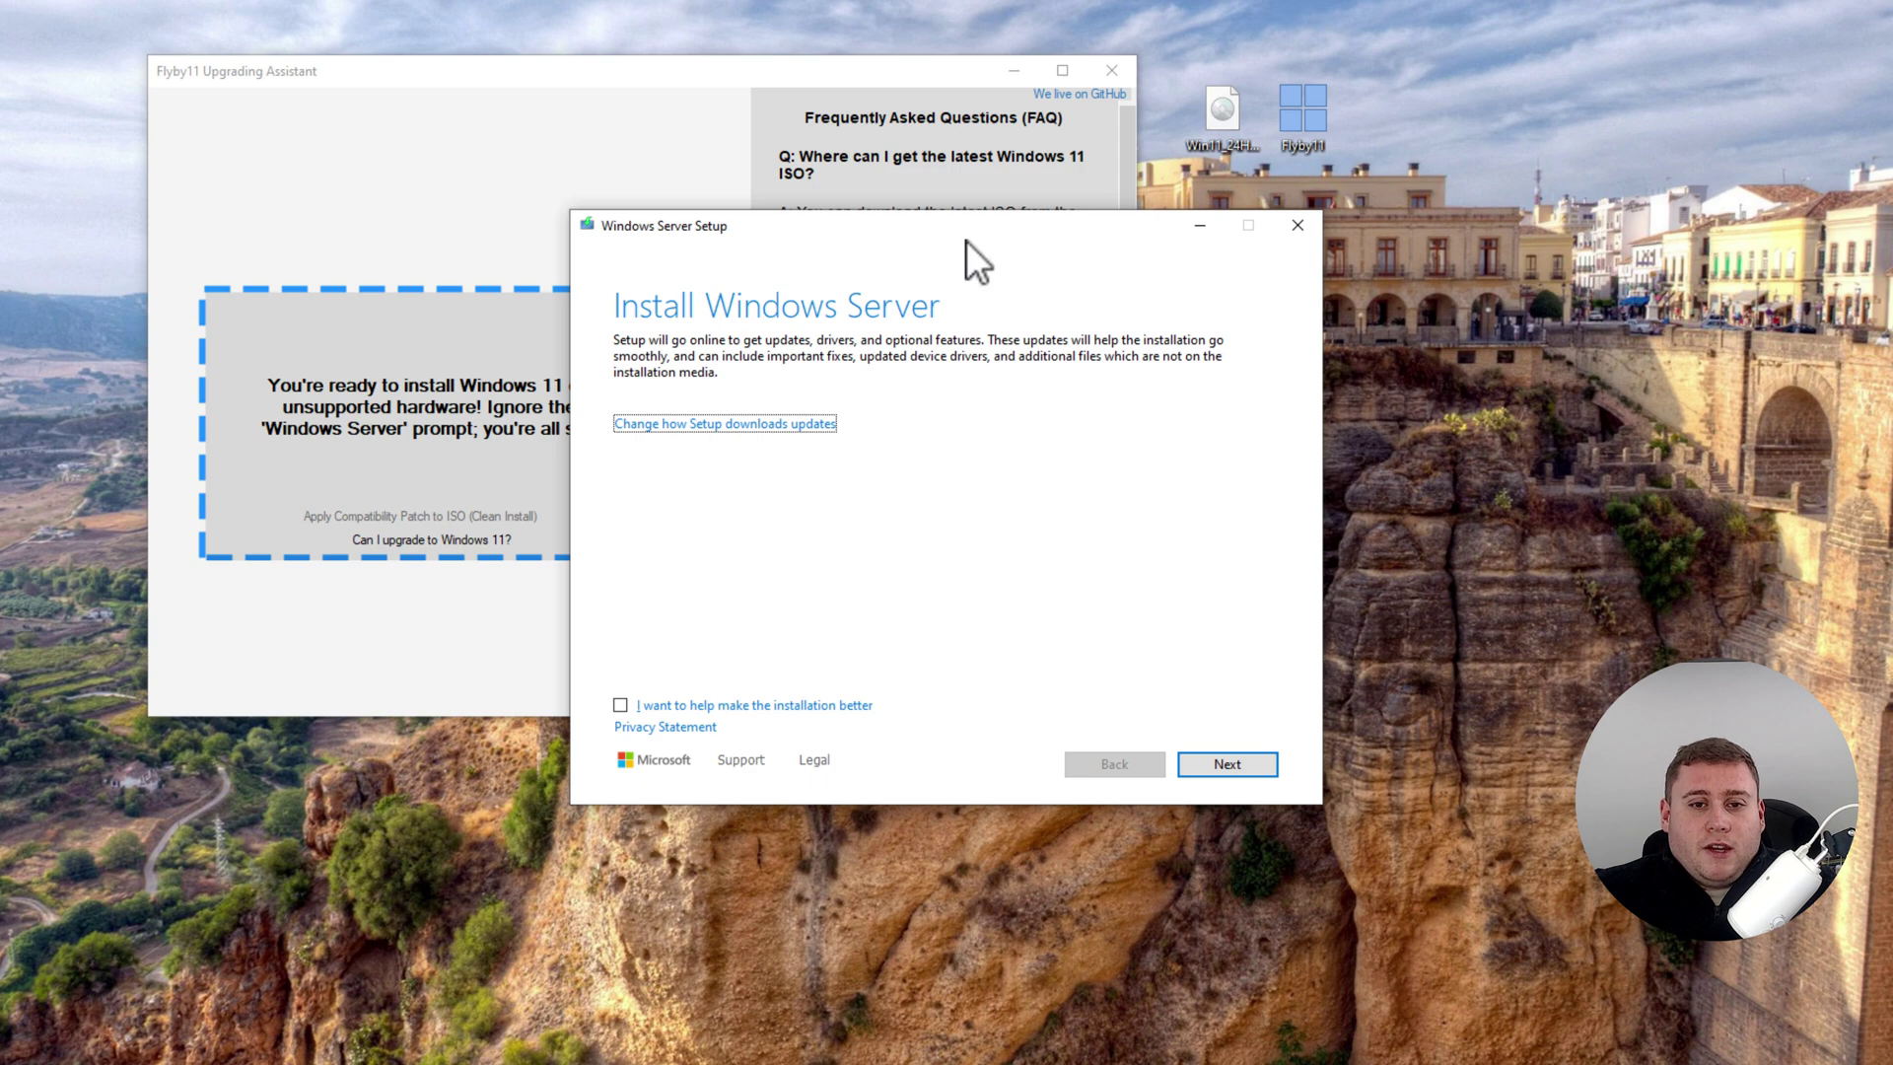
drag(974, 225, 923, 769)
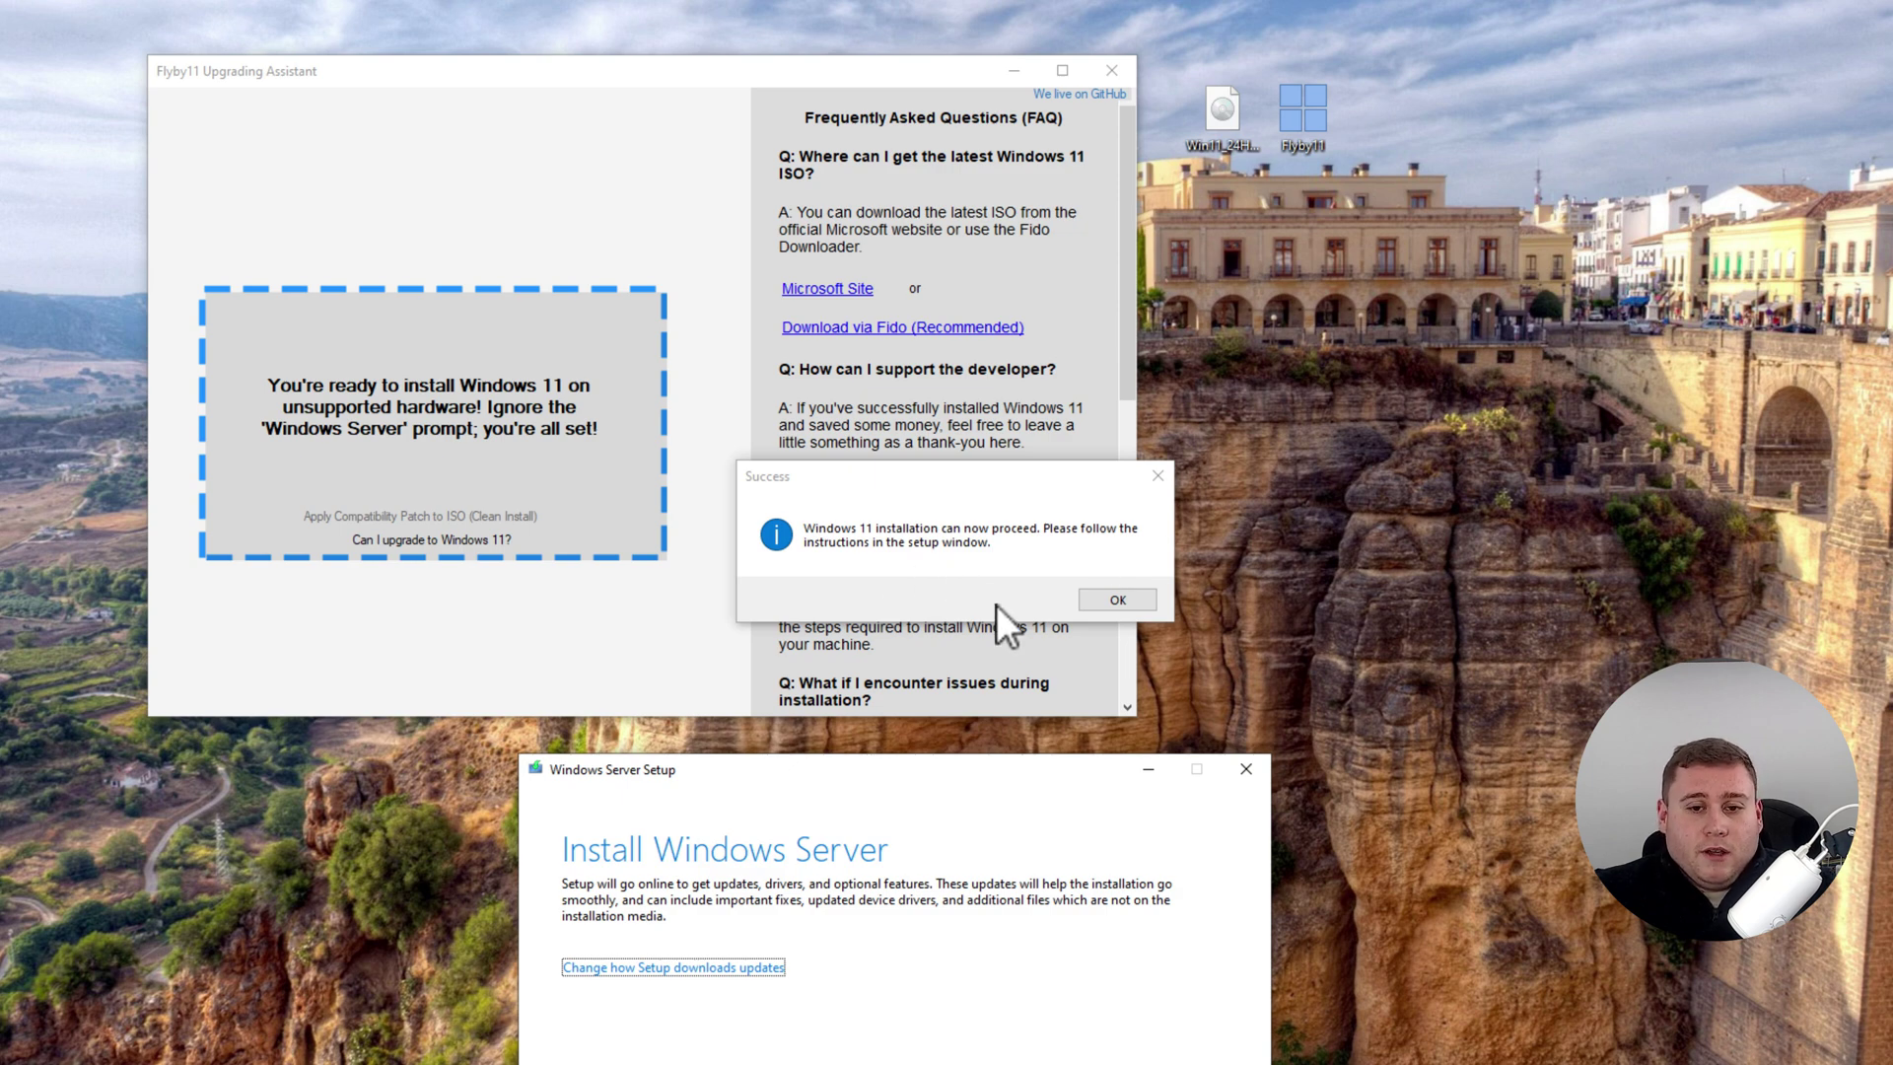
click(1109, 601)
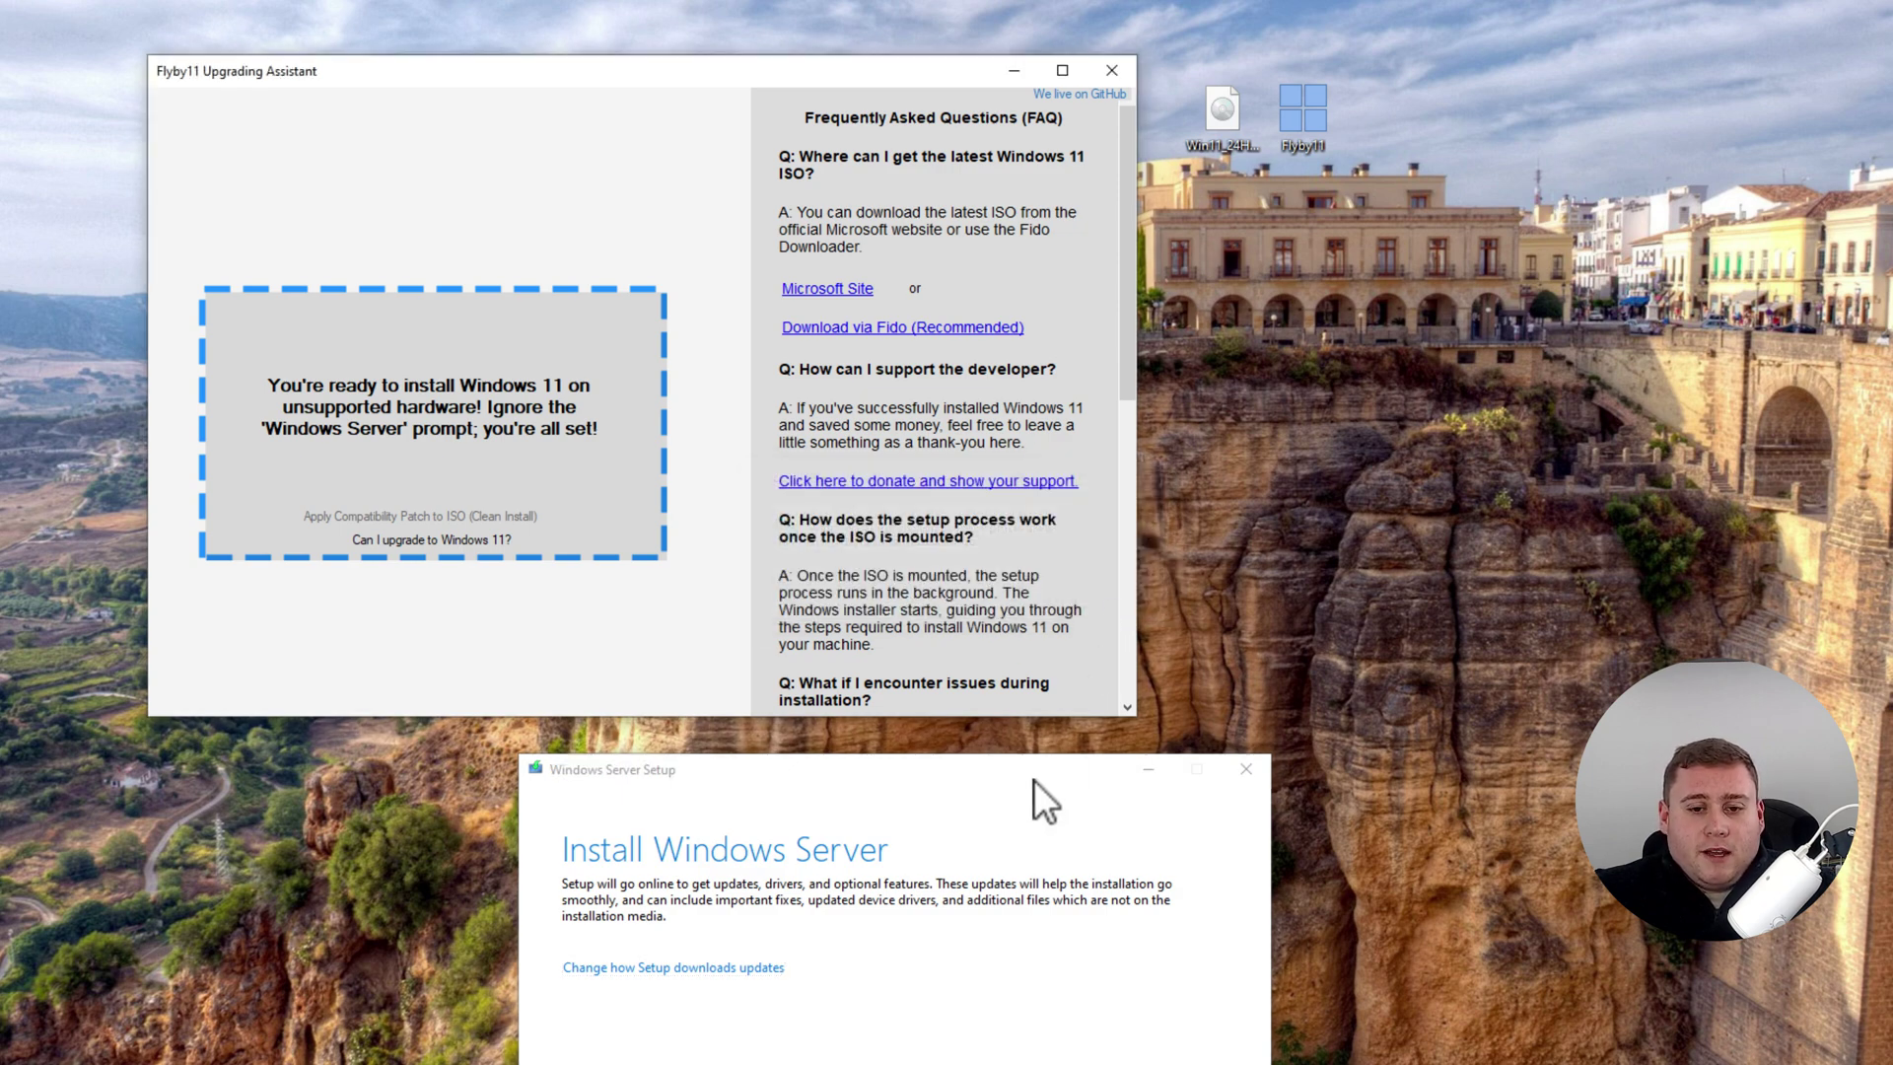
drag(1028, 775, 1024, 125)
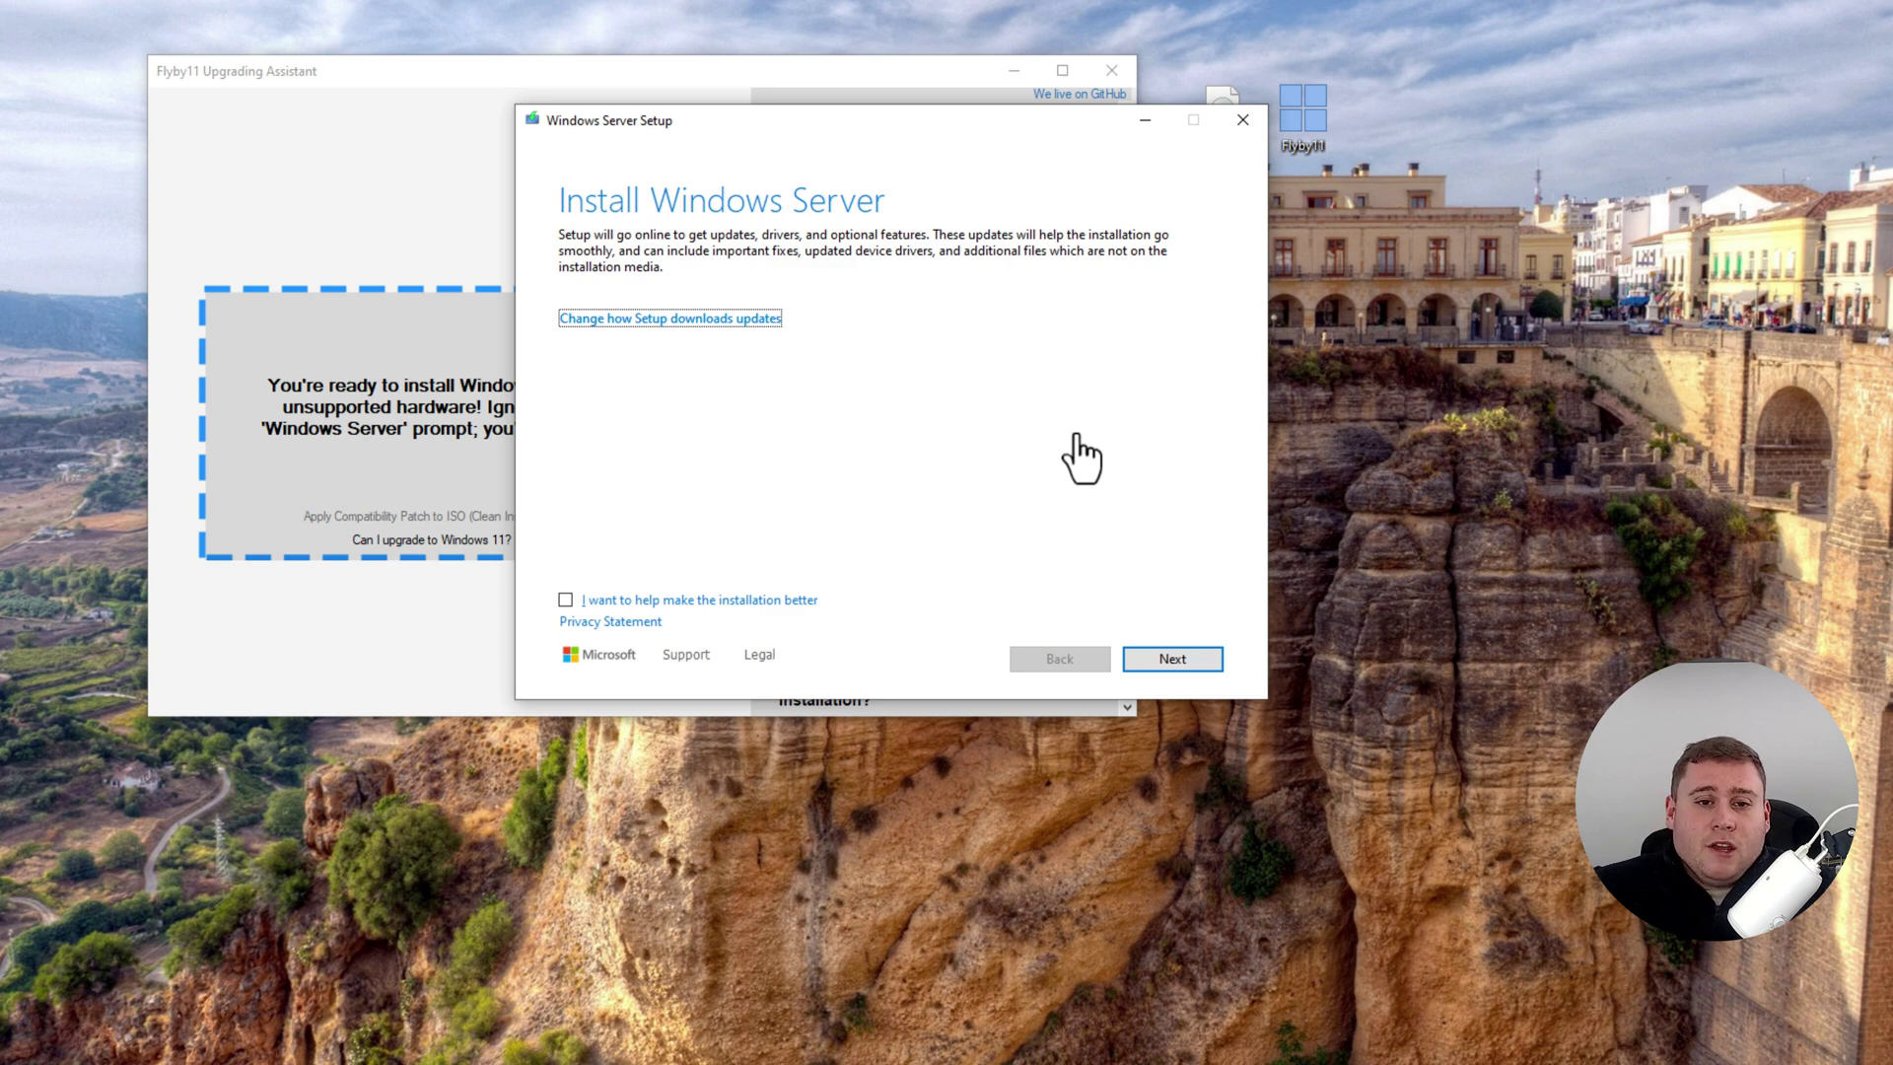
Step: Continue past the Install Windows Server page and accept the licence terms
click(1172, 659)
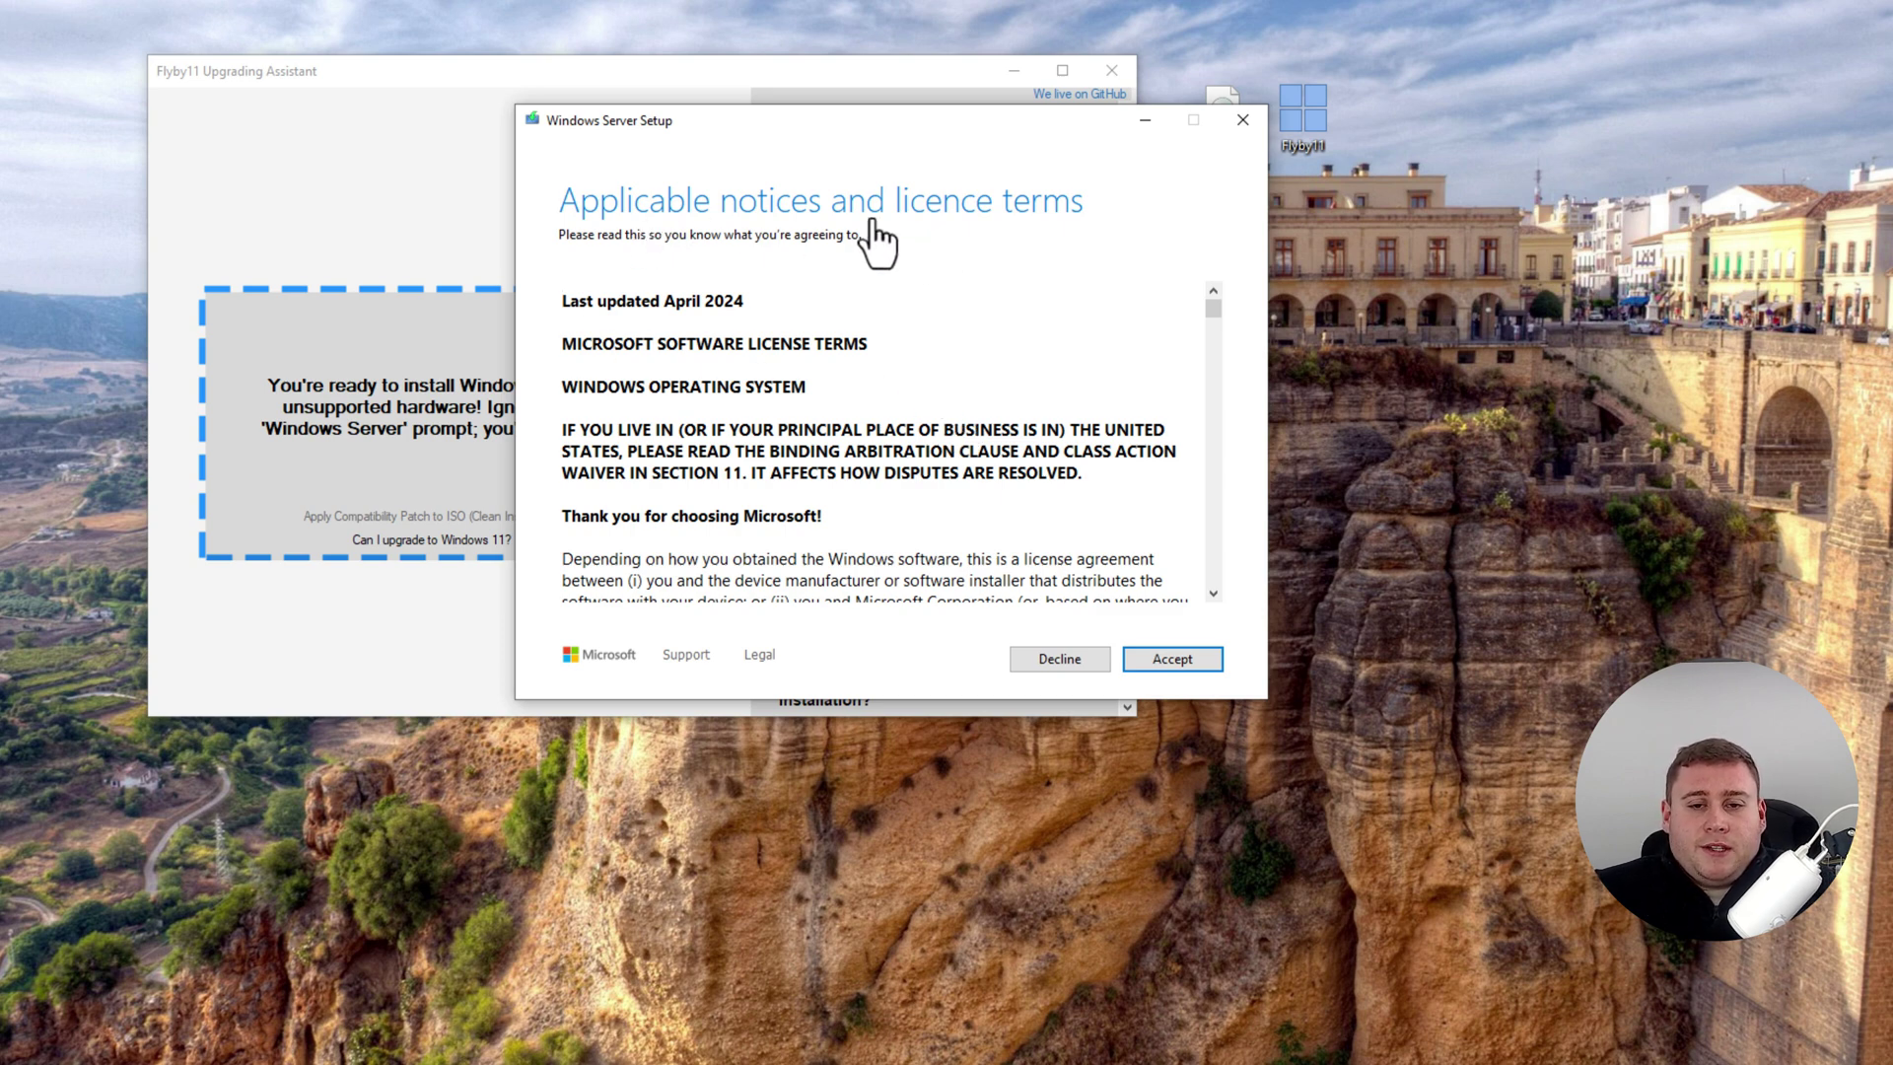
drag(1214, 311, 1218, 353)
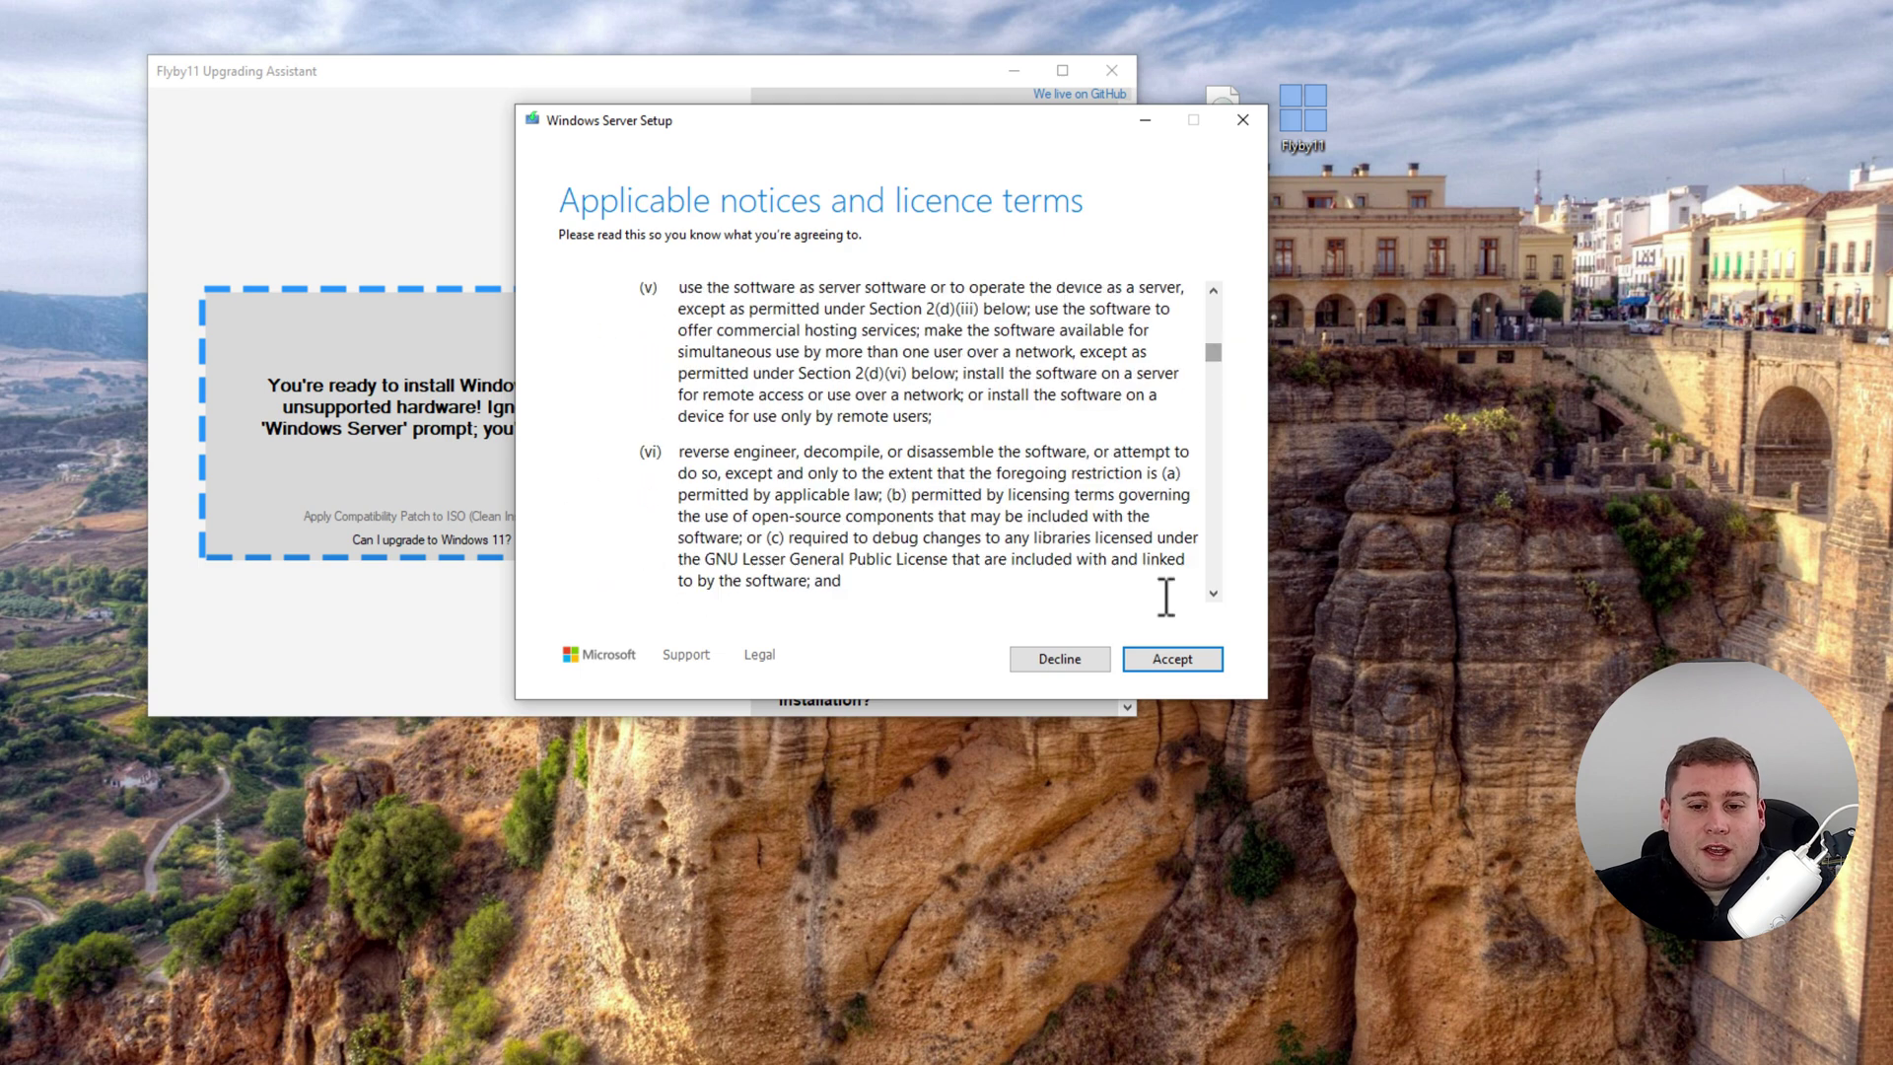
click(1172, 659)
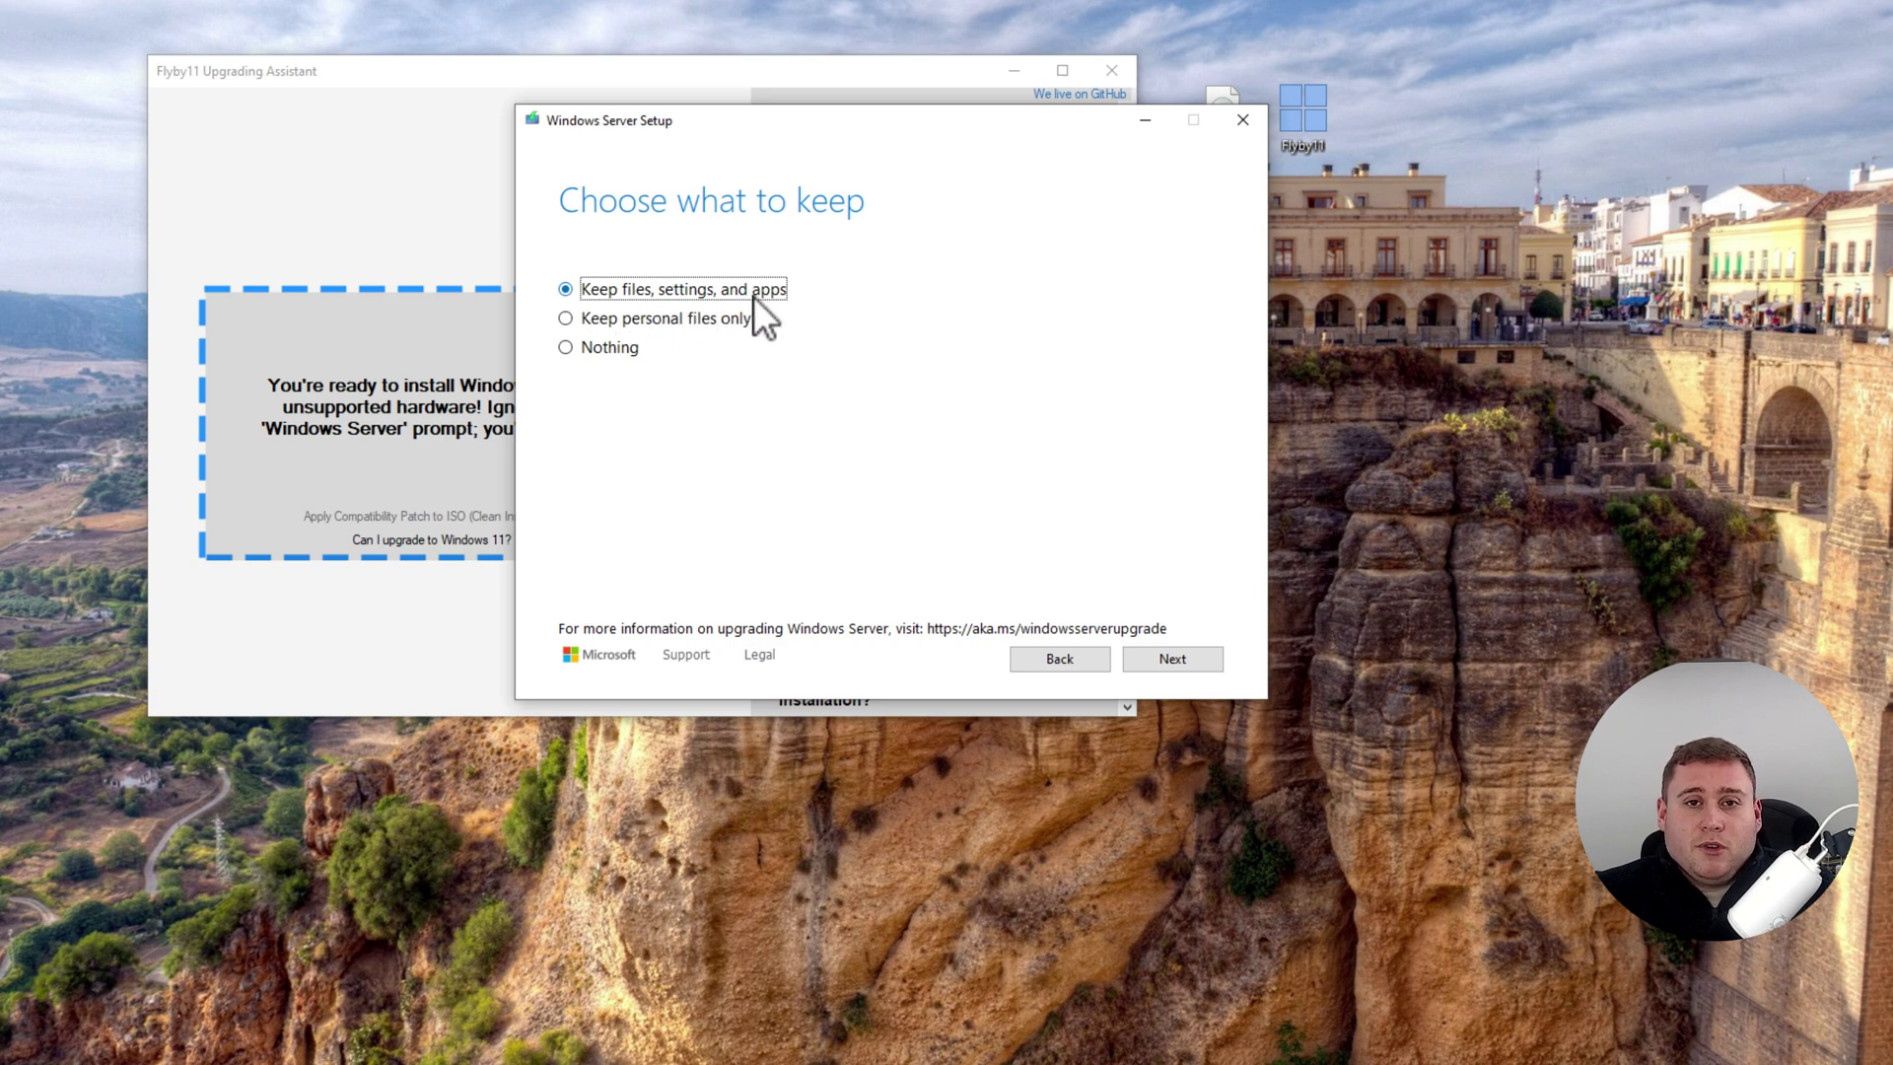
Step: Keep files, settings, and apps and continue to the Ready to install summary
click(1175, 659)
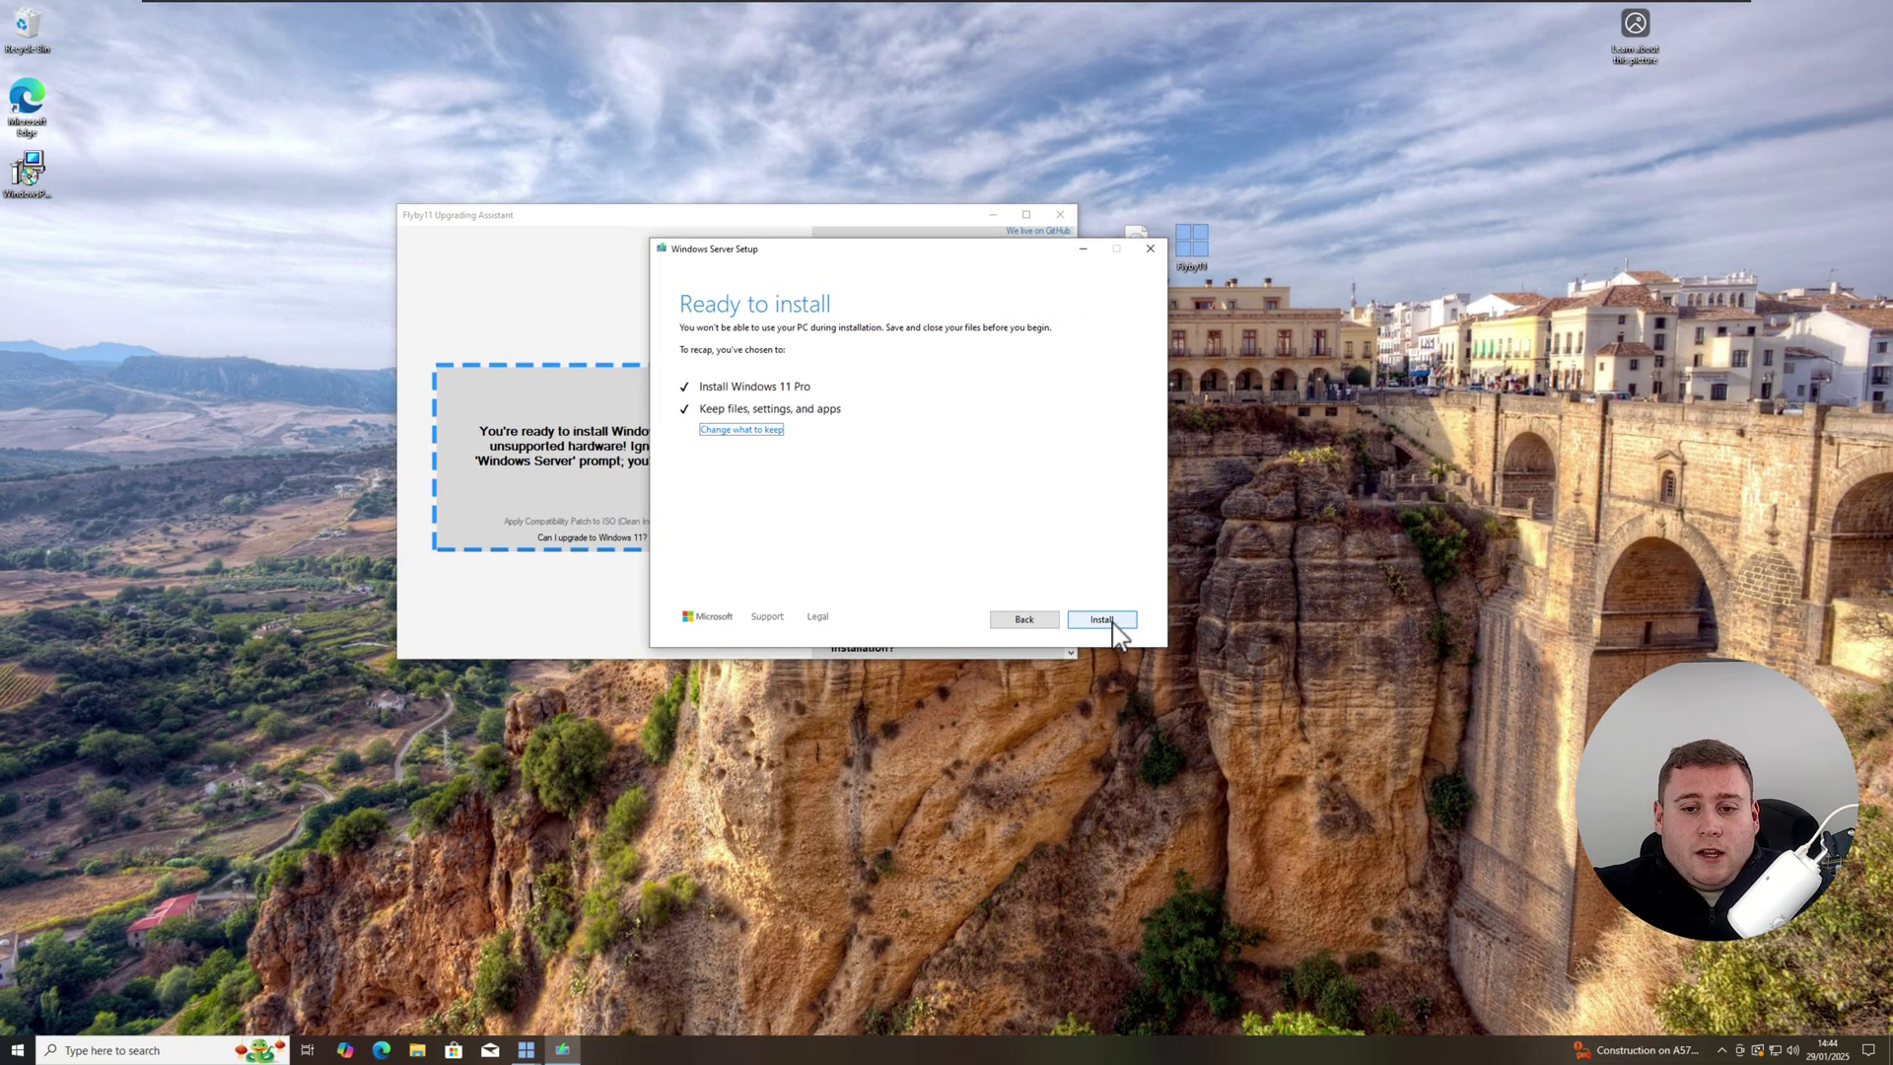
Step: Begin installing Windows 11 Pro from the Ready to install page
click(1103, 621)
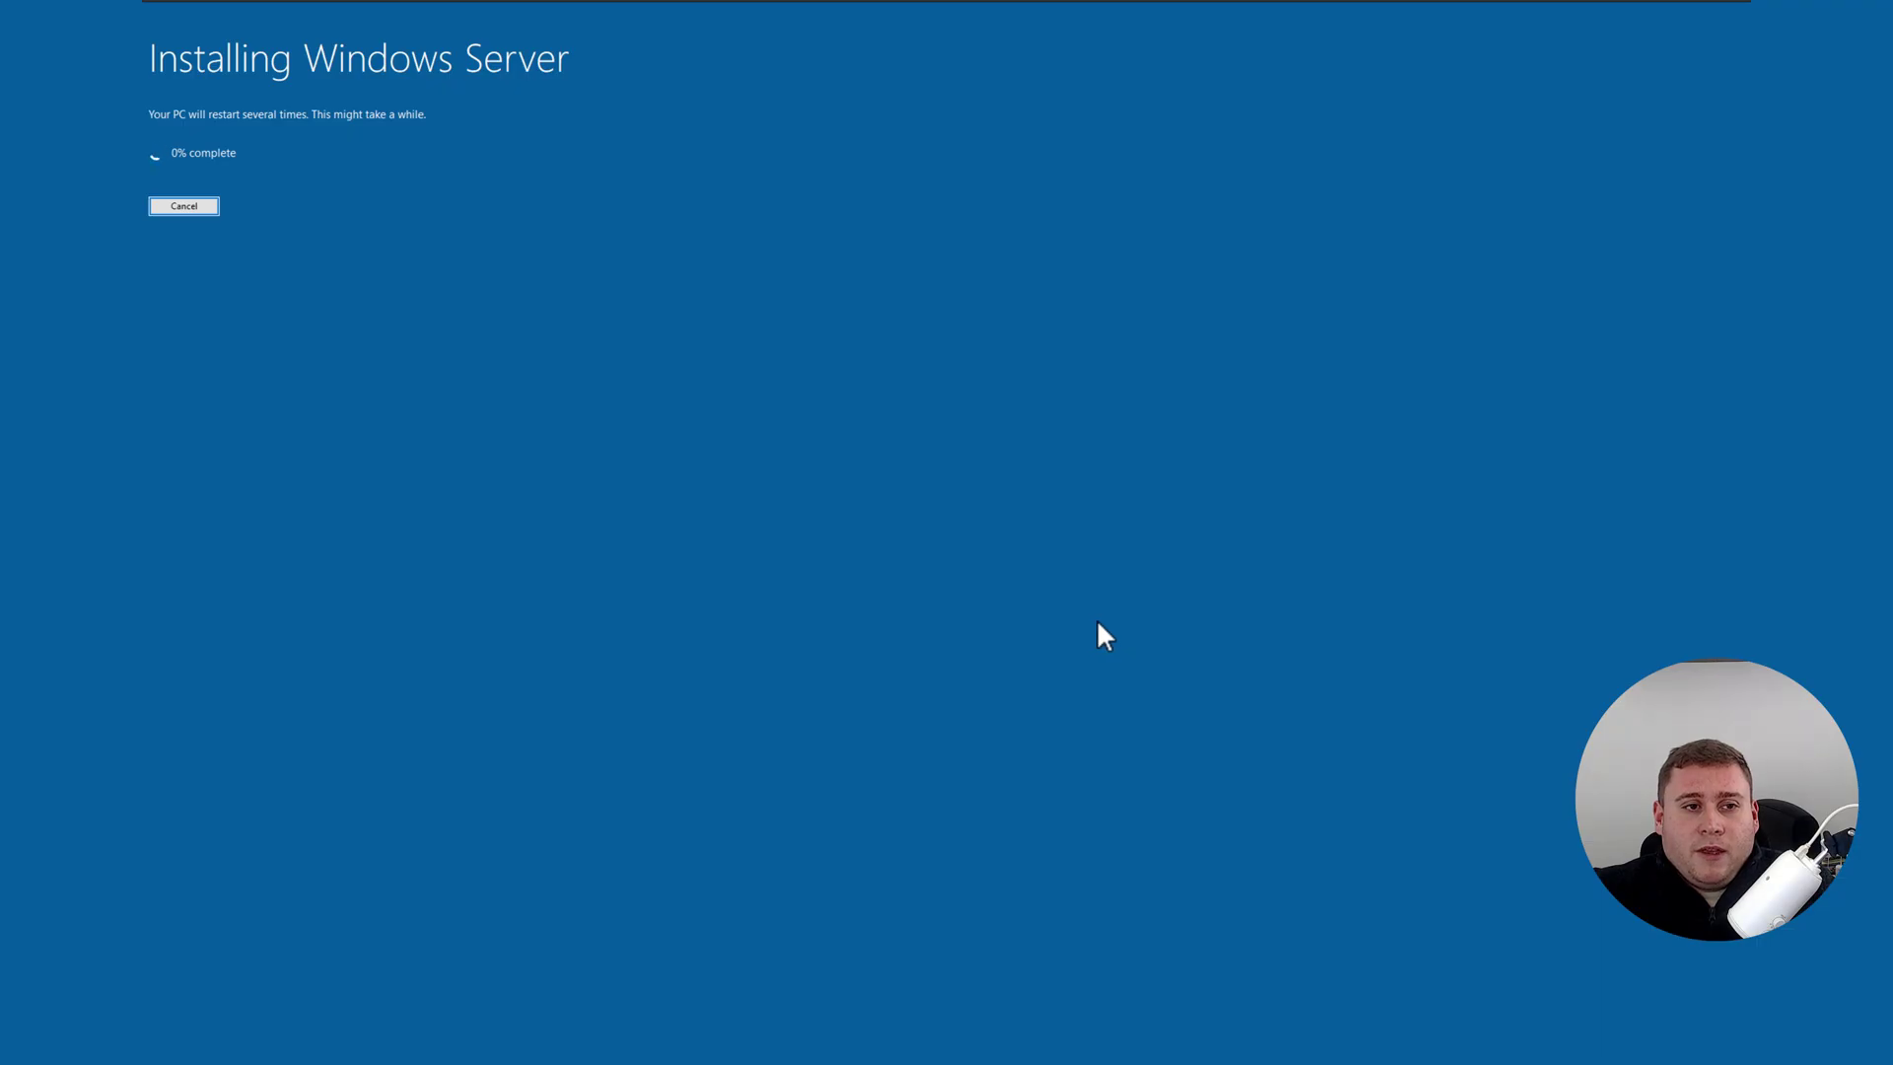